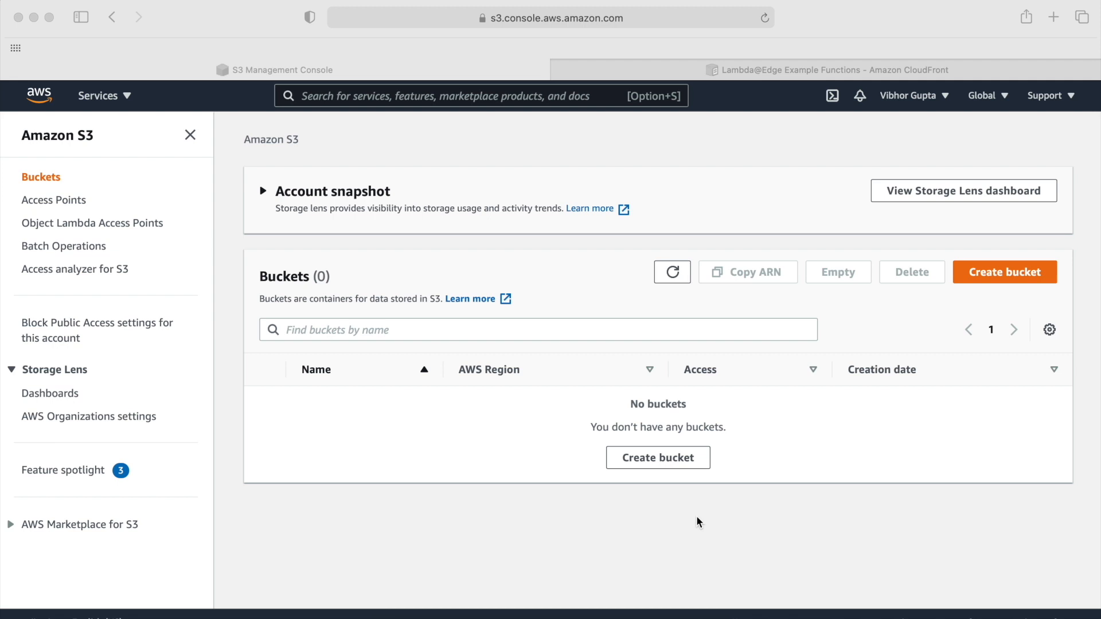
- Start a new S3 bucket in US East (N. Virginia) and name it with the owner's first name followed by "awsbucket-us-east-1"
left_click(1007, 274)
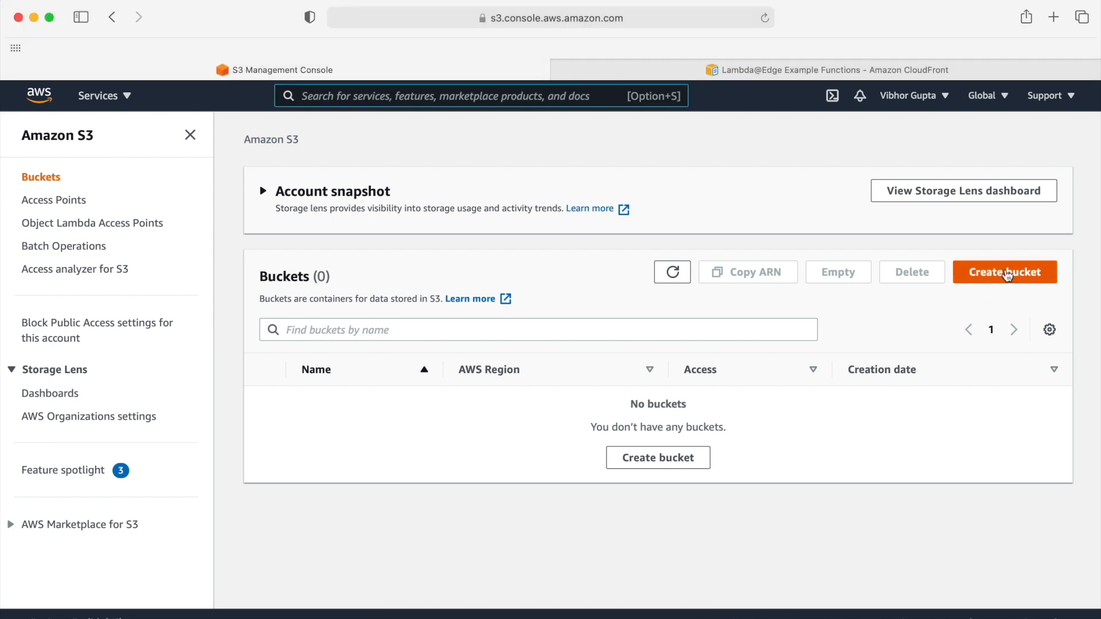
left_click(1007, 274)
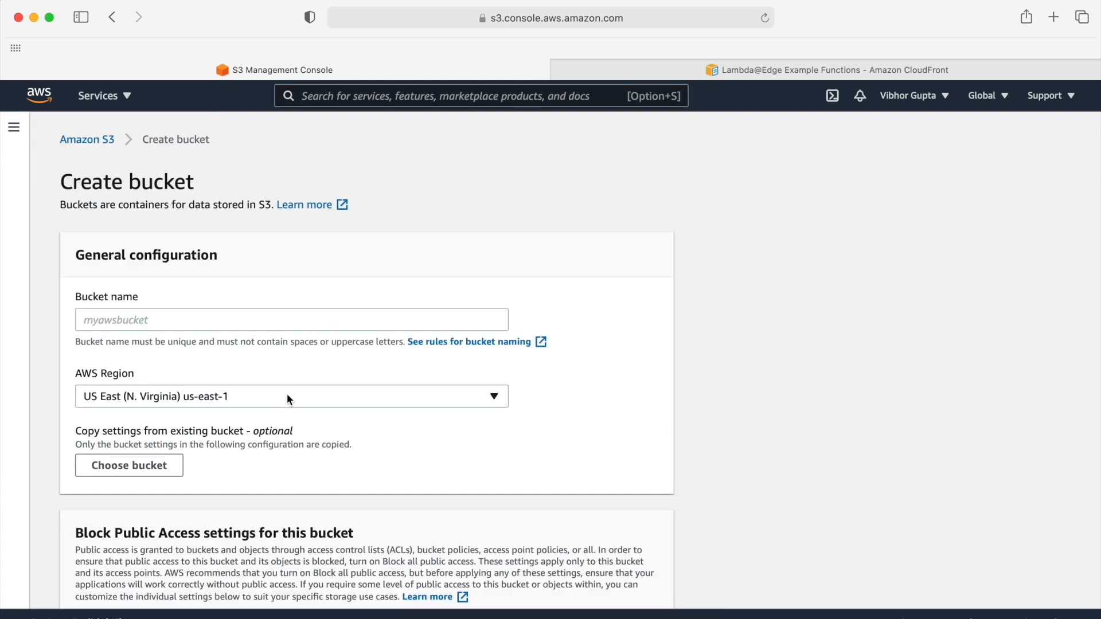
left_click(258, 321)
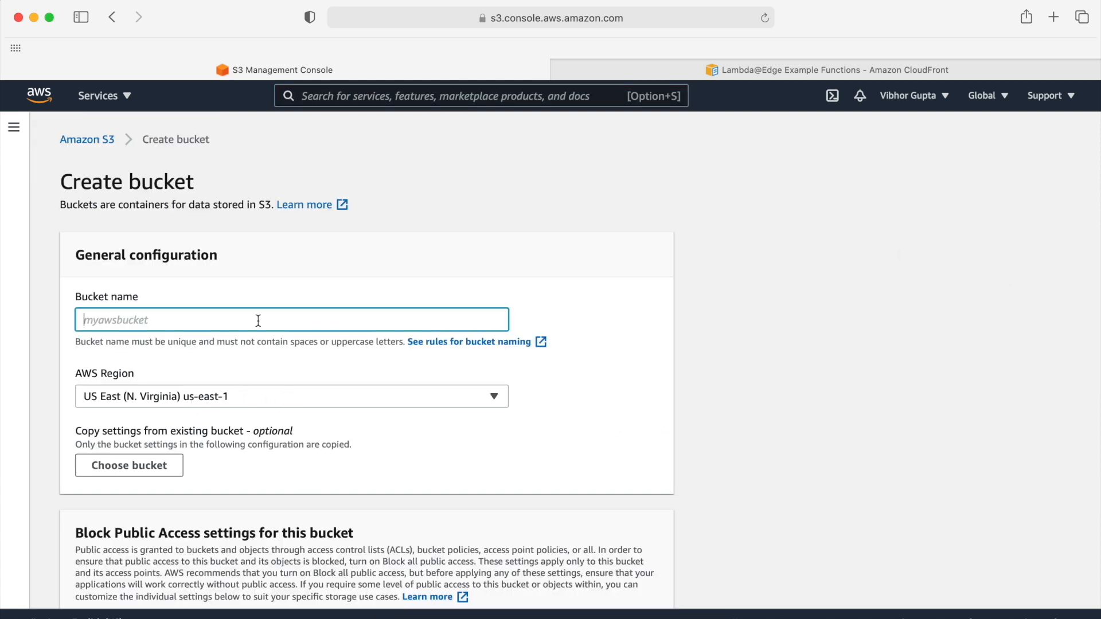
type("vibhorawsbucket")
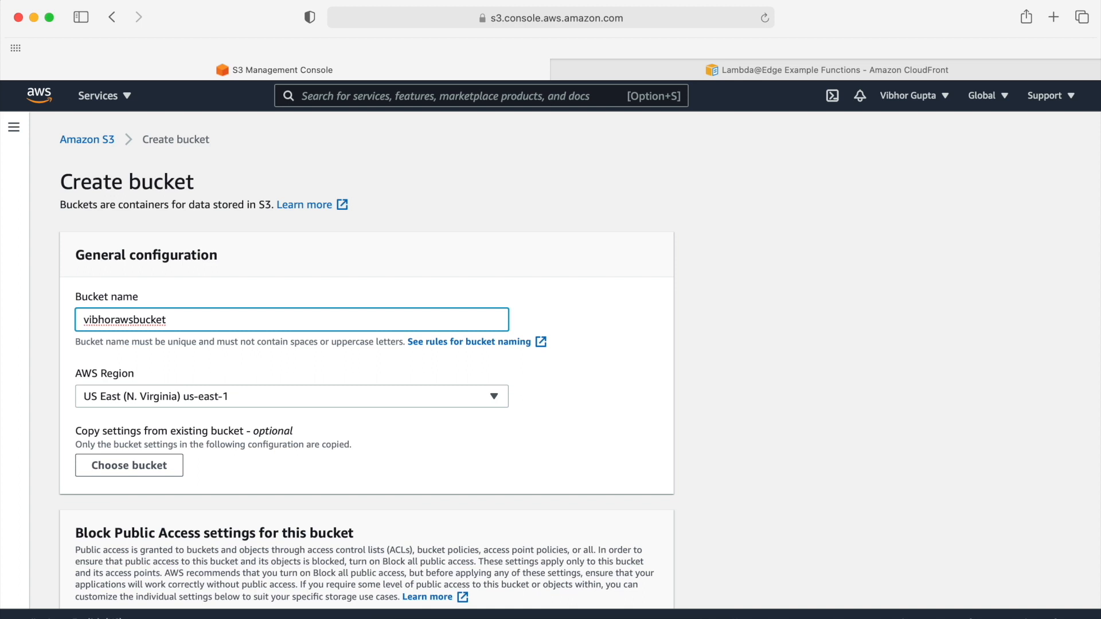
type("-us-east-1")
left_click_drag(170, 321, 90, 310)
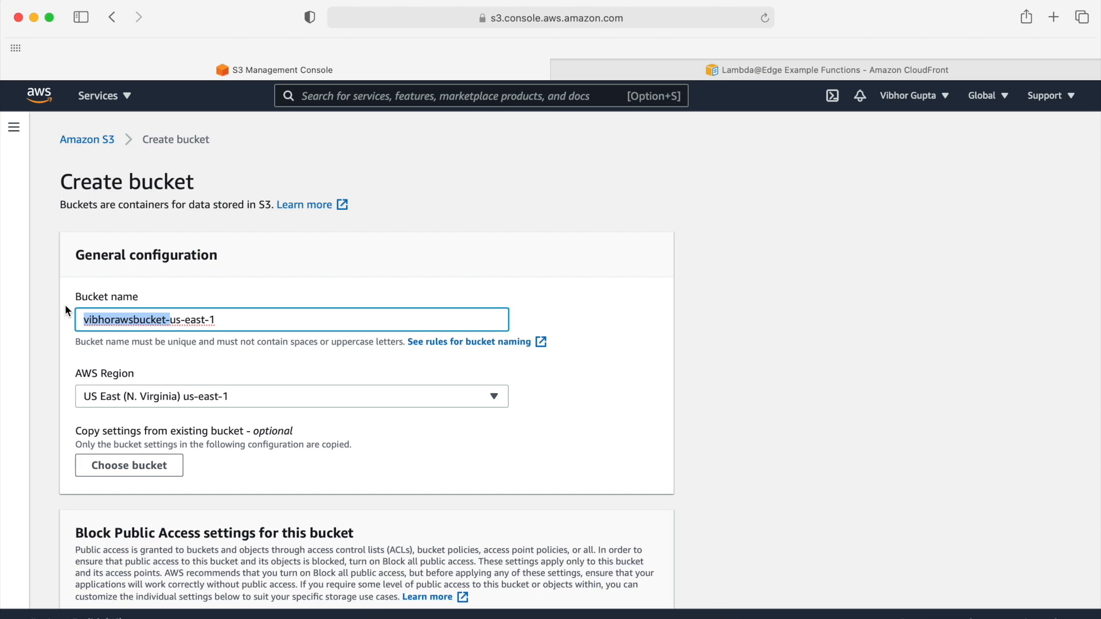
- Turn off Block all public access, acknowledge the public access warning, and create the us-east-1 bucket
scroll(256, 456, "down", 6)
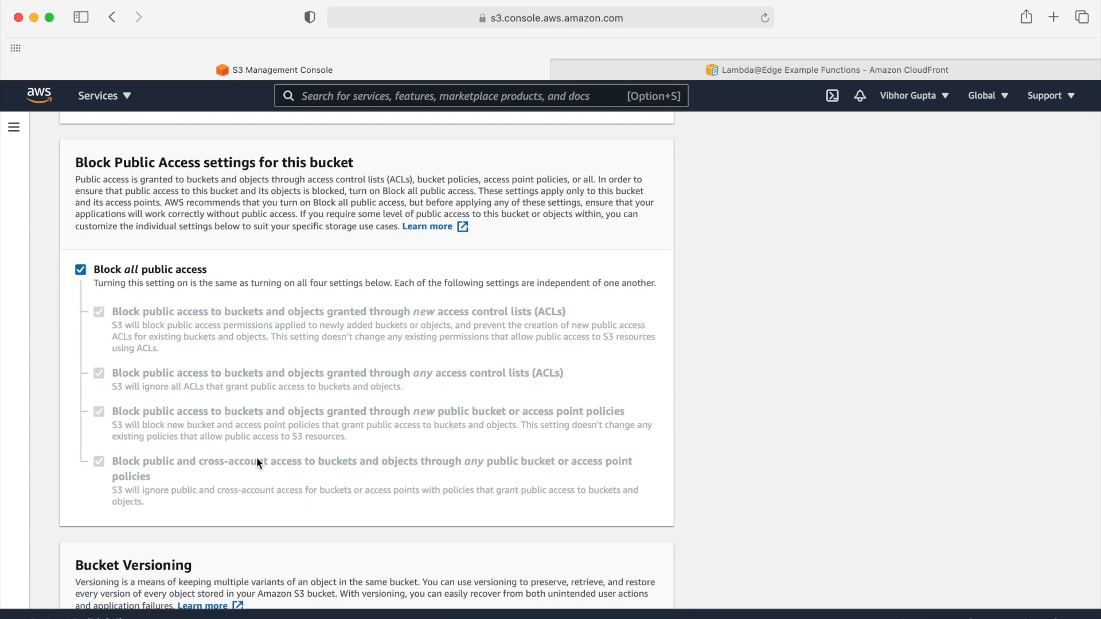
left_click(80, 270)
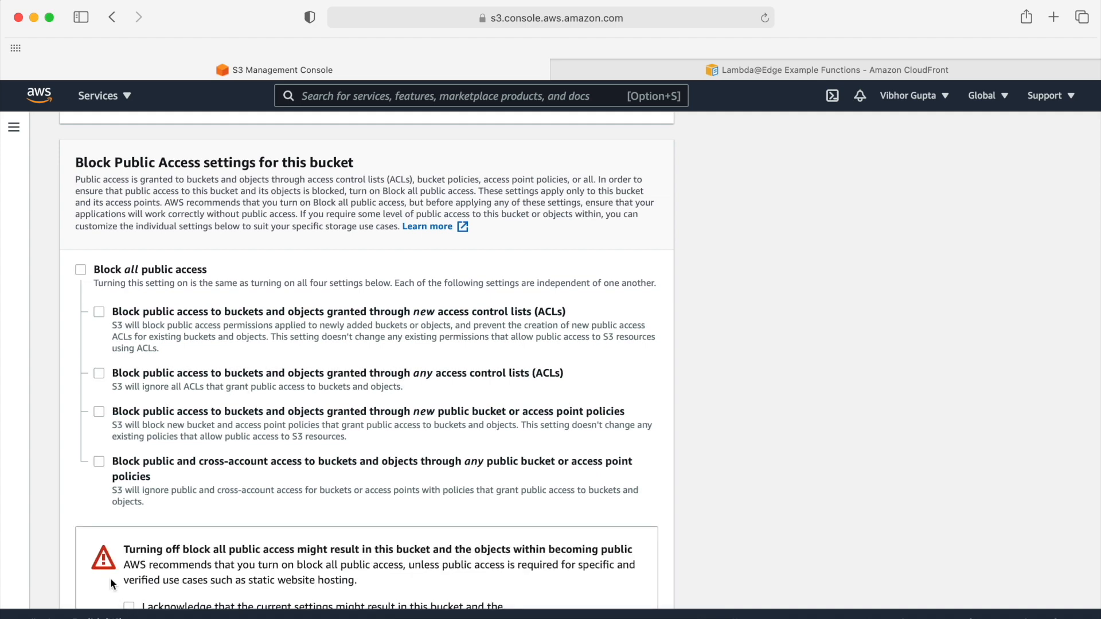
scroll(119, 507, "down", 2)
left_click(129, 492)
scroll(382, 492, "down", 6)
scroll(381, 492, "down", 5)
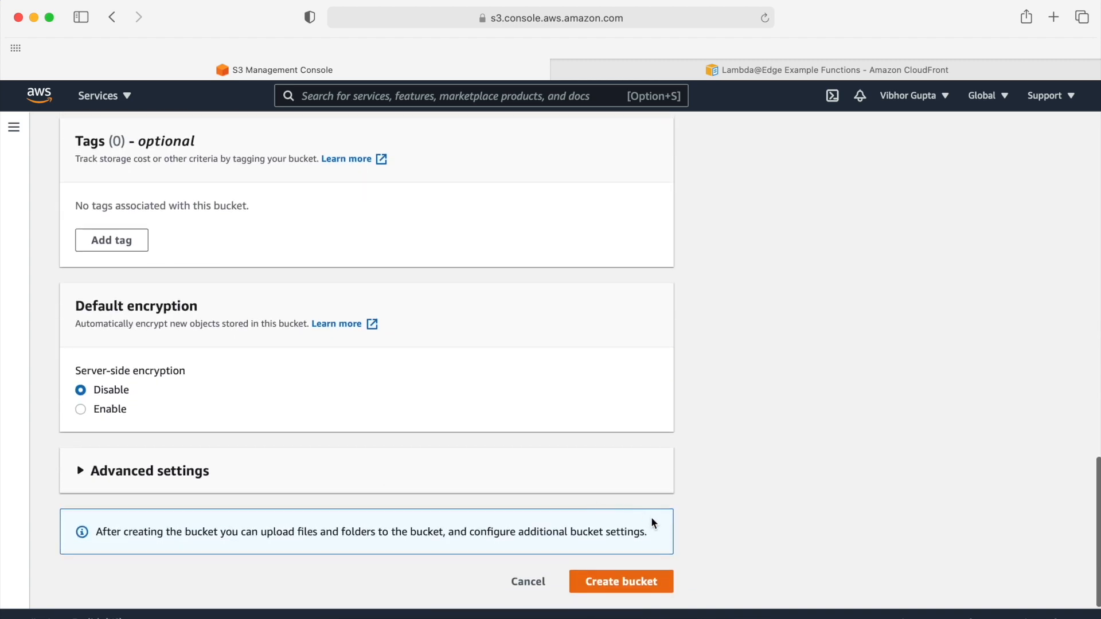
left_click(626, 584)
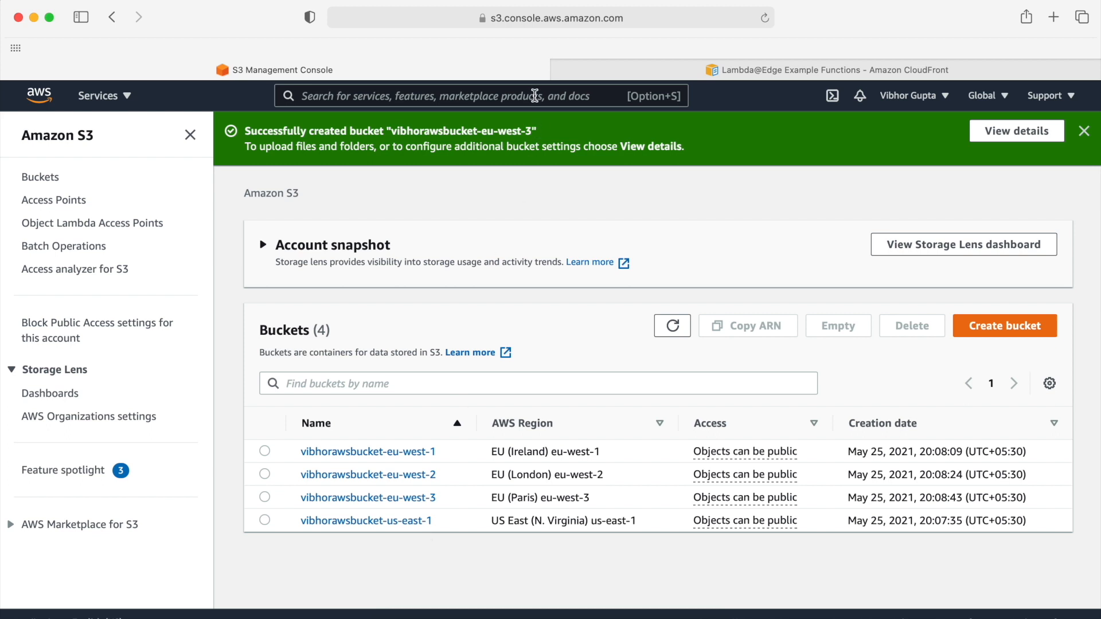
- Search the AWS services for "cloudfront" and open the CloudFront console in a separate browser tab
left_click(532, 93)
type("cloudfront")
right_click(390, 213)
left_click(439, 223)
left_click(584, 70)
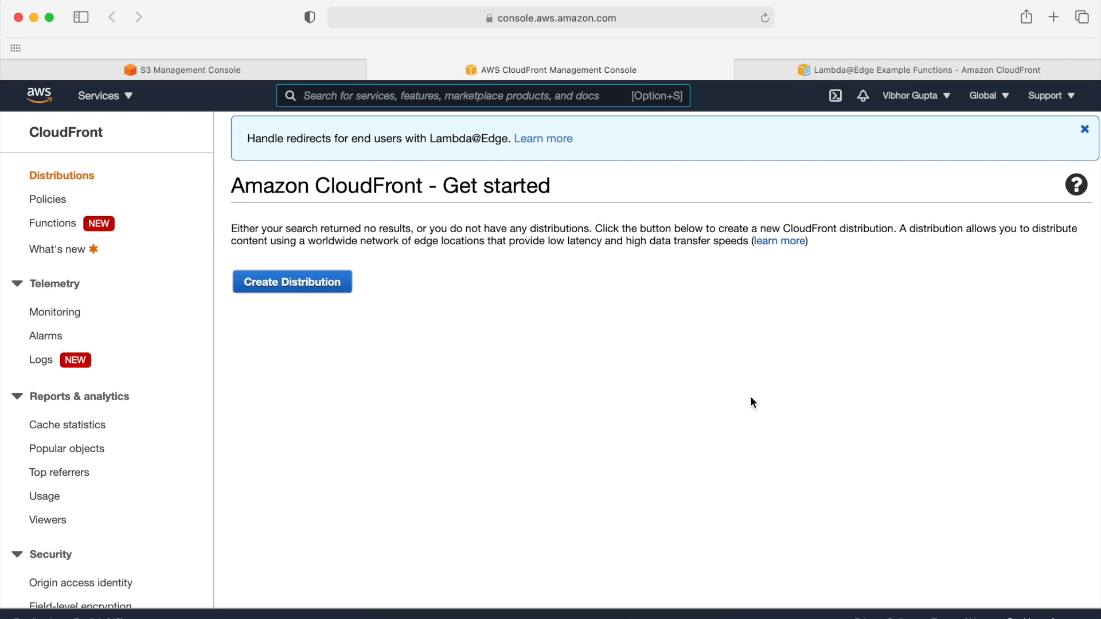
- Start a new web distribution and choose the us-east-1 S3 bucket as its origin domain name
left_click(310, 286)
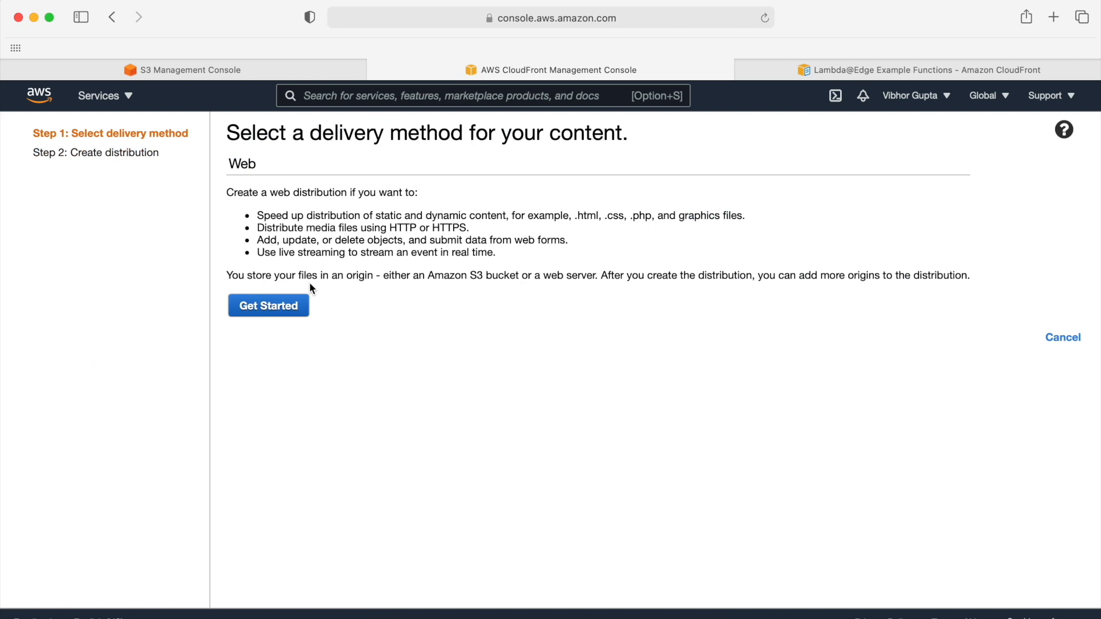
left_click(286, 314)
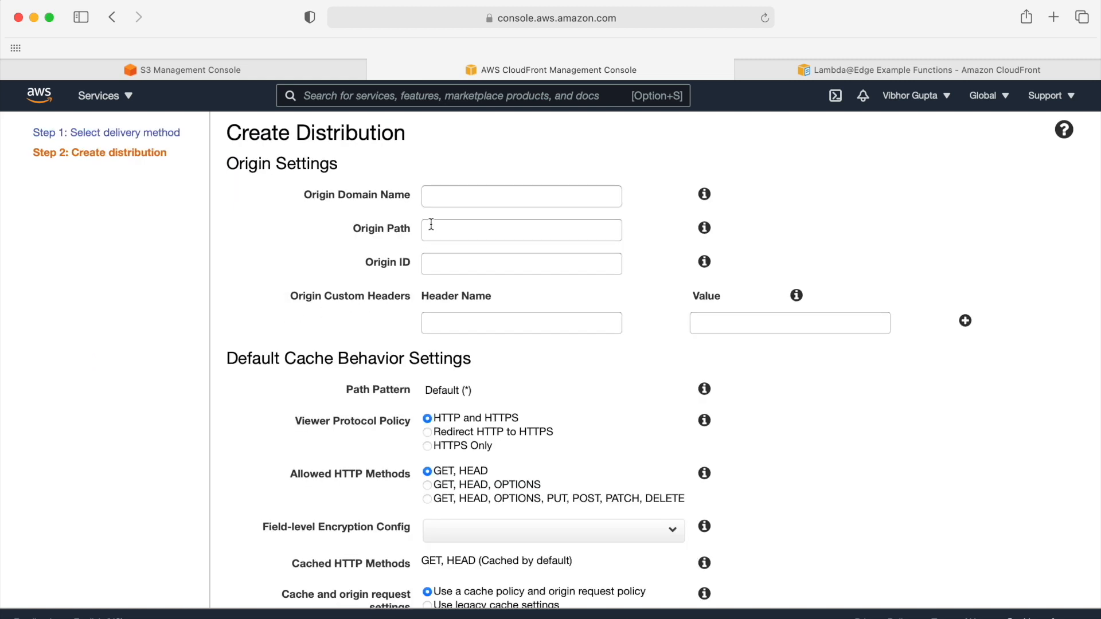
left_click(457, 194)
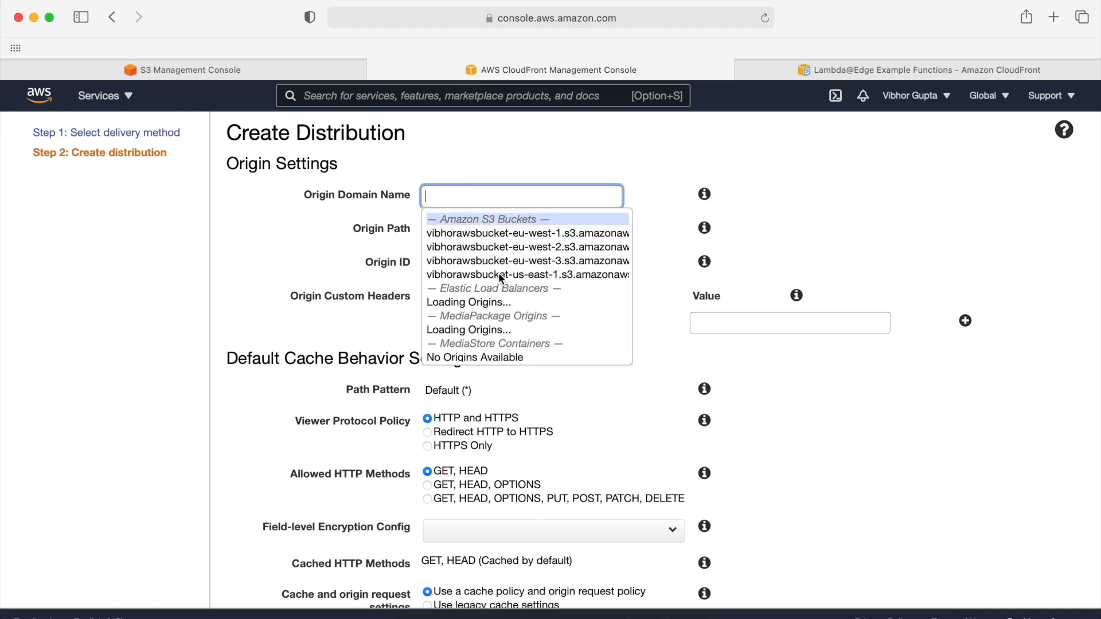
left_click(517, 279)
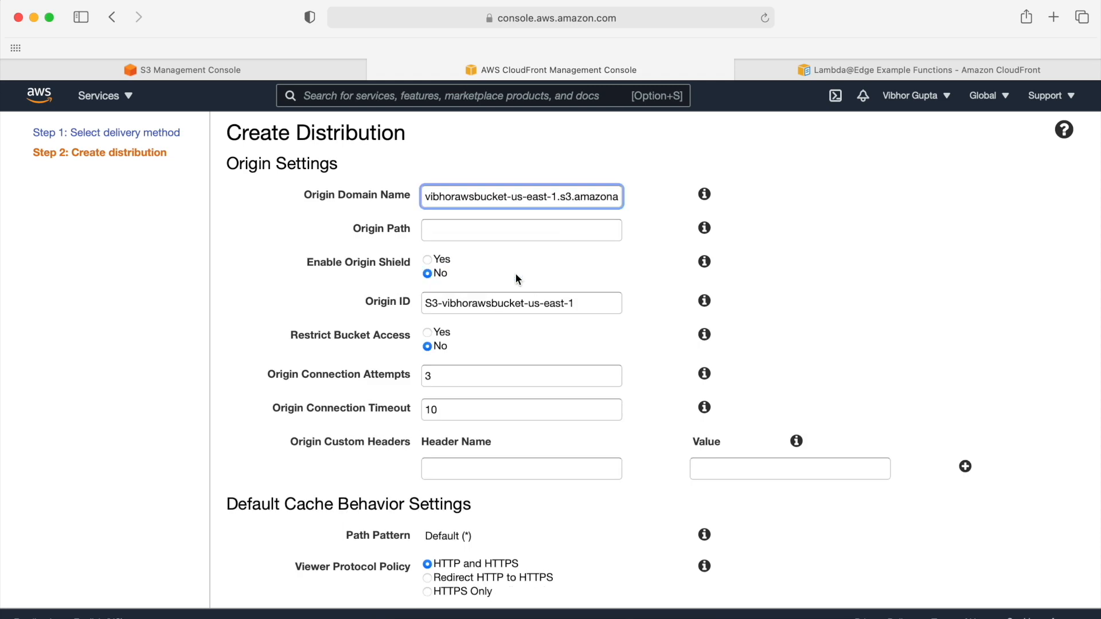
- Set the default root object to index.html and create the CloudFront distribution
scroll(559, 263, "down", 4)
scroll(560, 268, "down", 15)
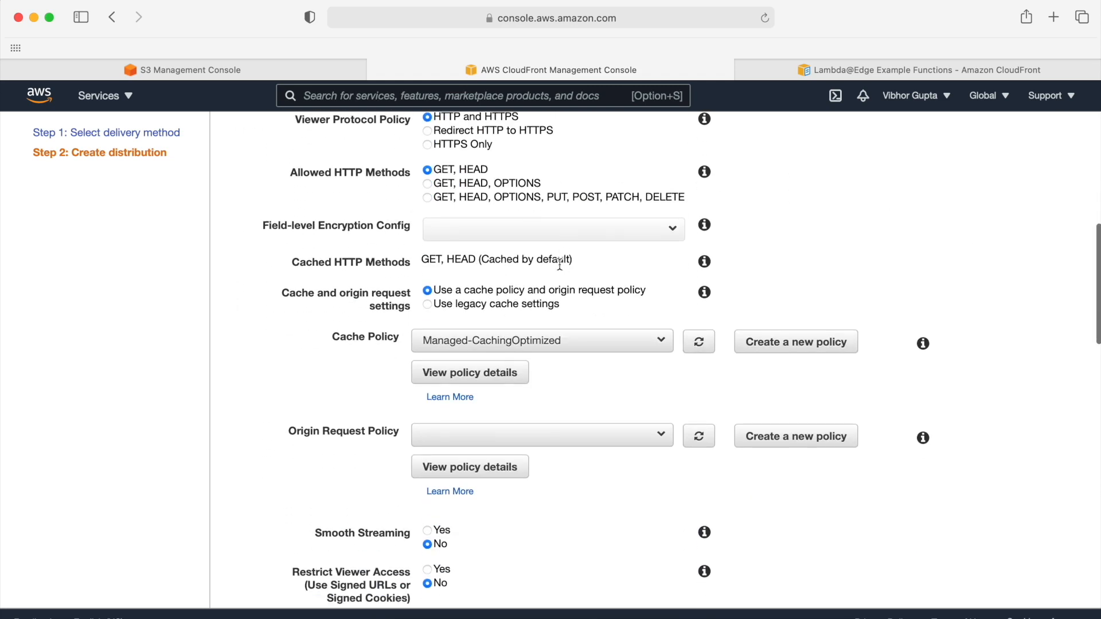
scroll(560, 267, "down", 8)
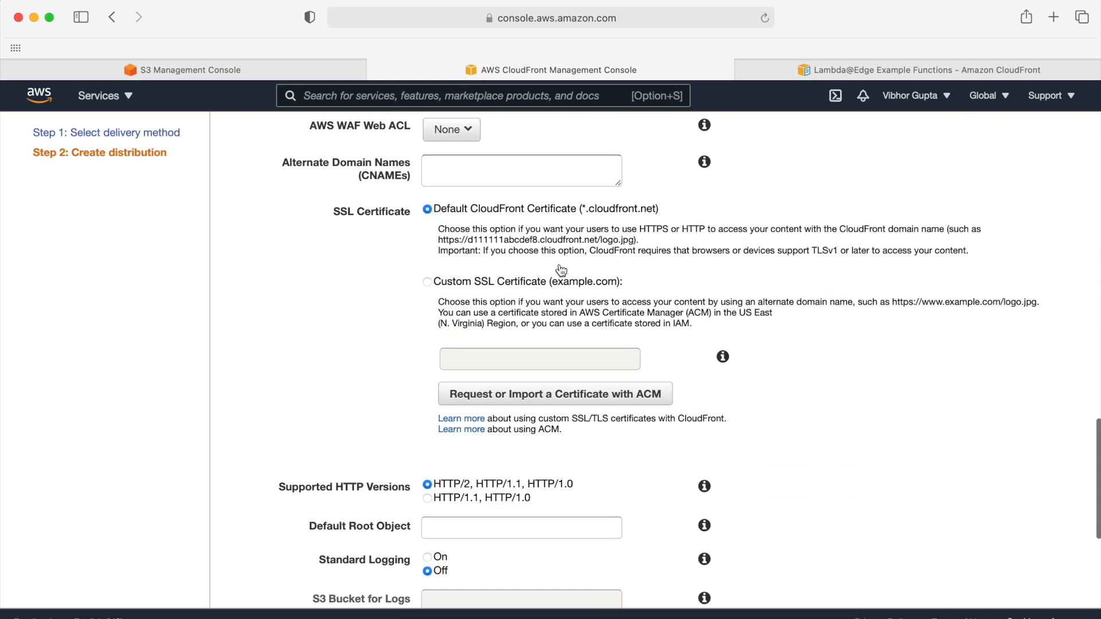
left_click(504, 249)
type("ind")
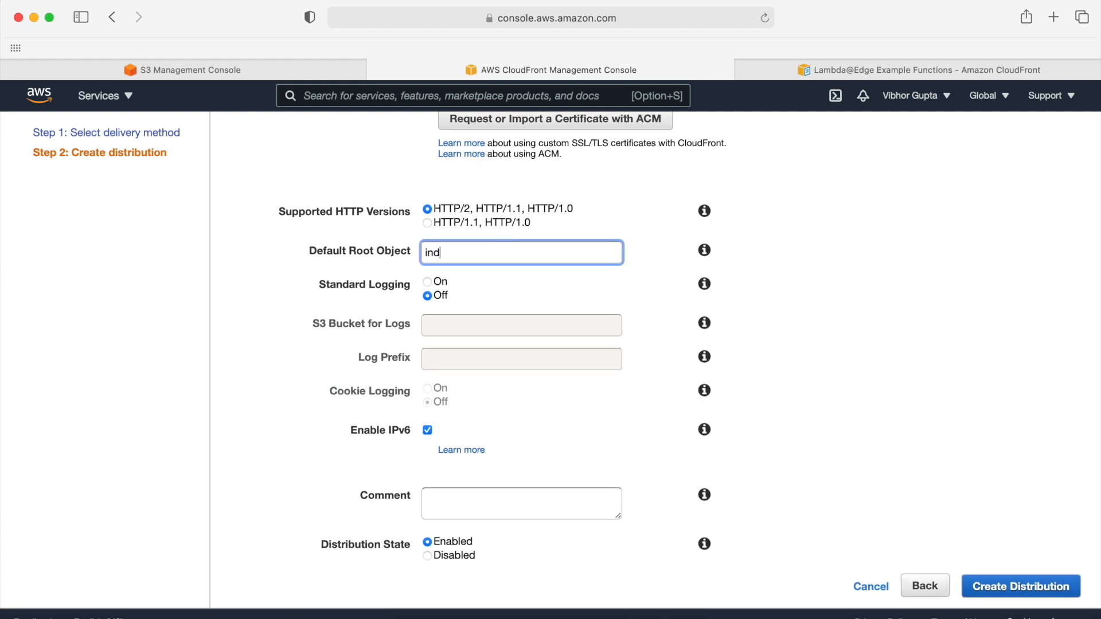
type("ex.html")
left_click(1020, 592)
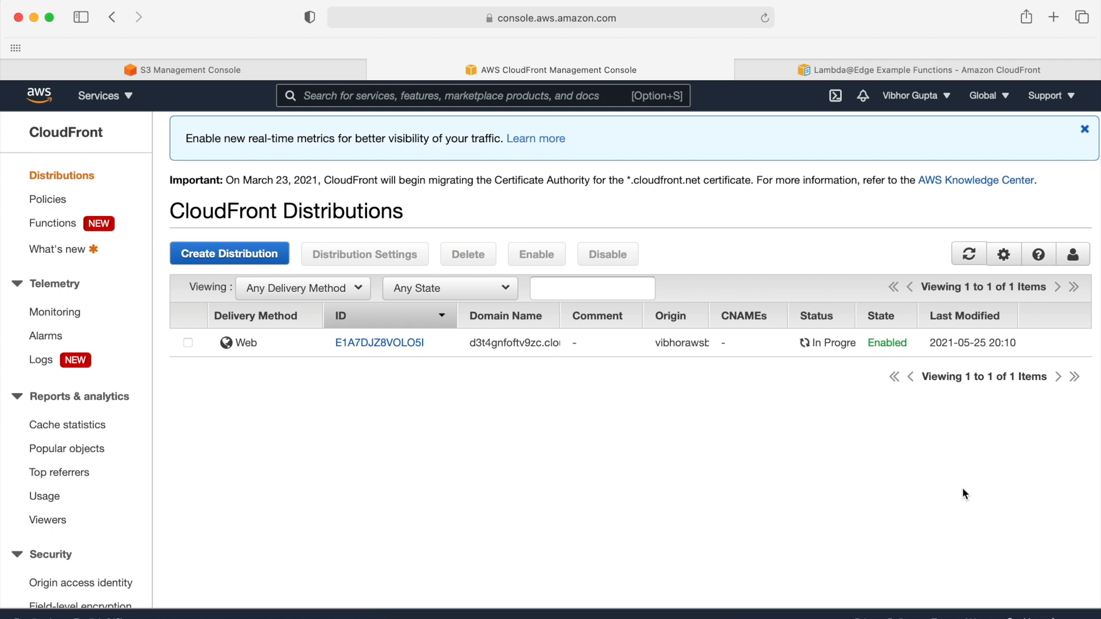
- Upload error.html, index.html and the JPG image to the us-east-1 S3 bucket, and close the upload status
left_click(184, 70)
left_click(869, 192)
left_click(370, 523)
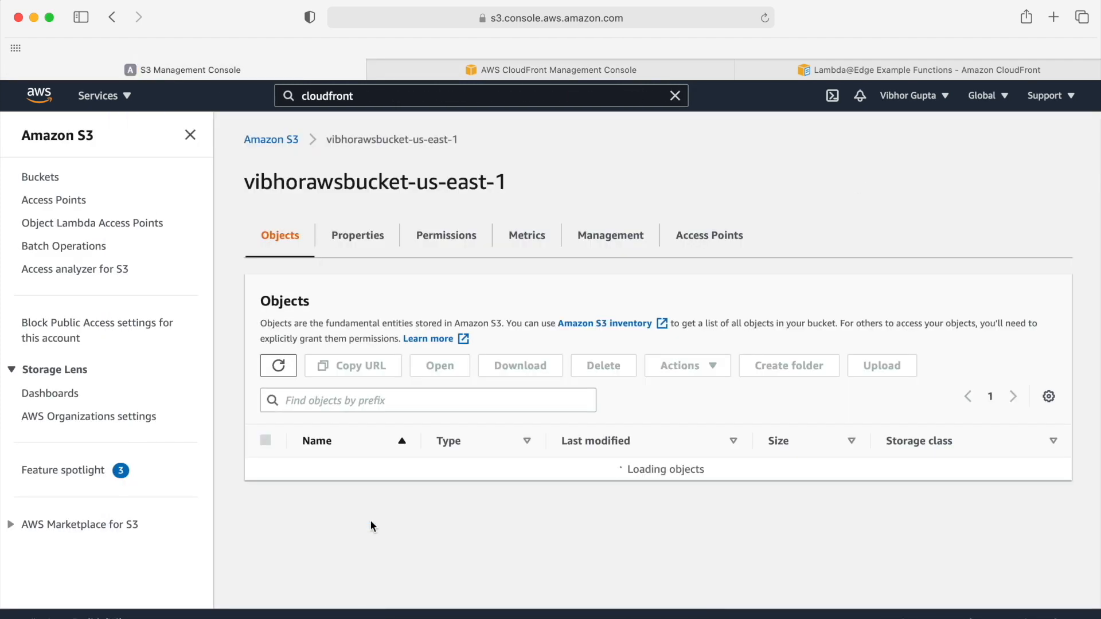
left_click(873, 368)
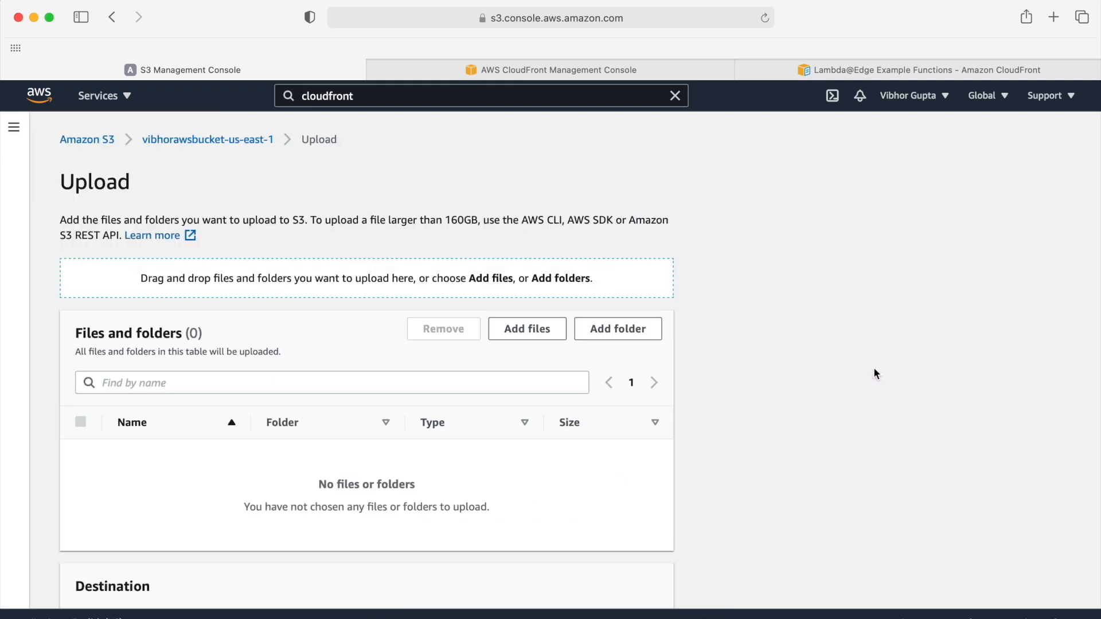
left_click(538, 335)
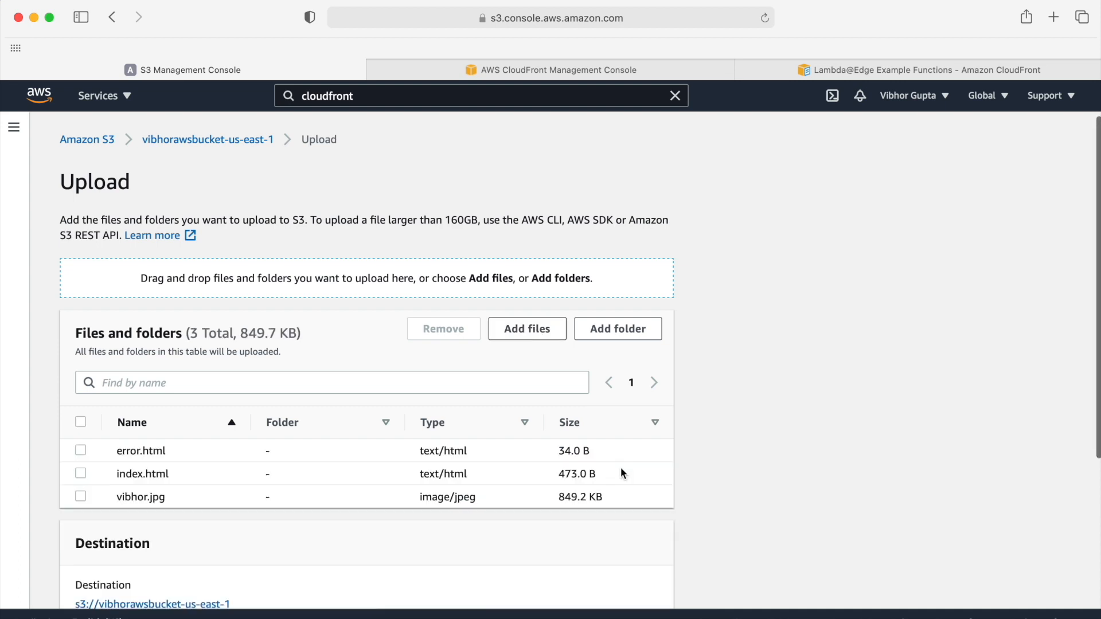
scroll(621, 472, "down", 5)
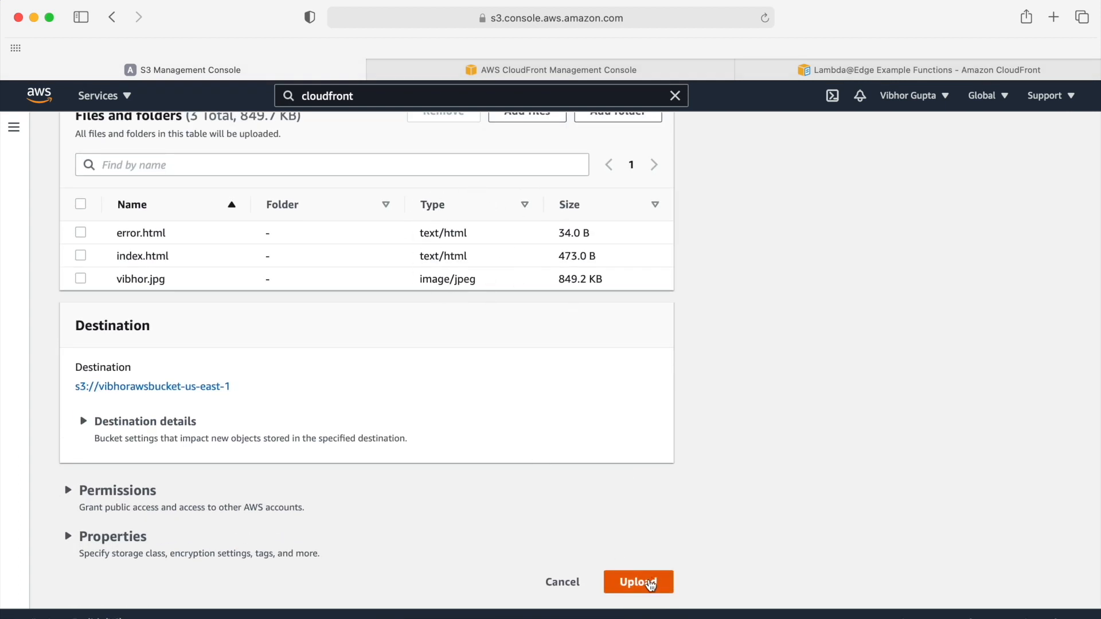
left_click(650, 583)
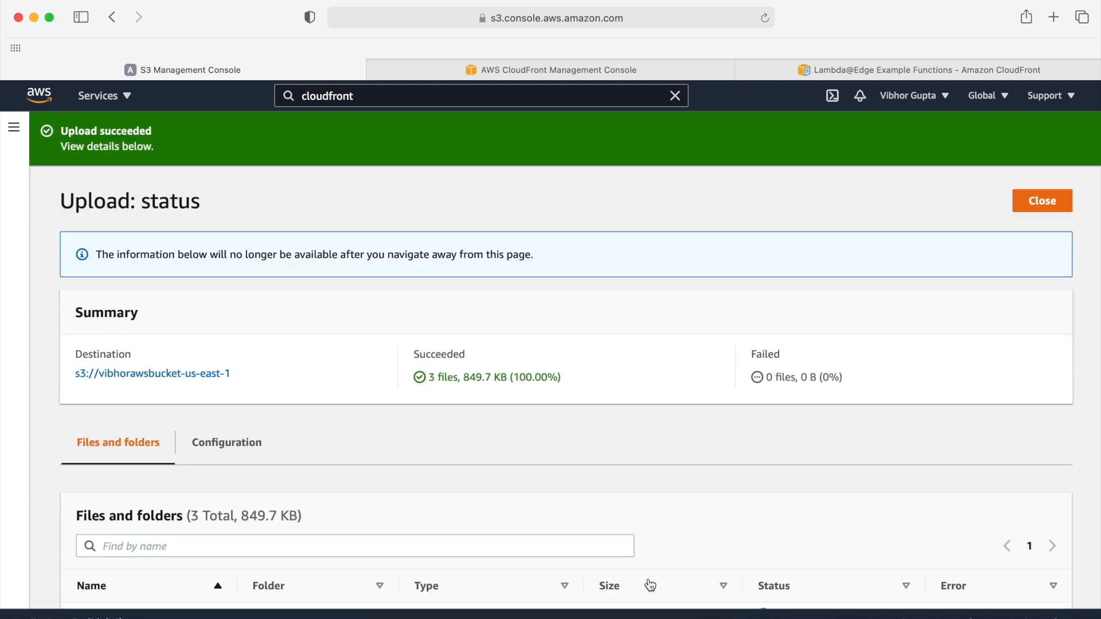
left_click(1043, 204)
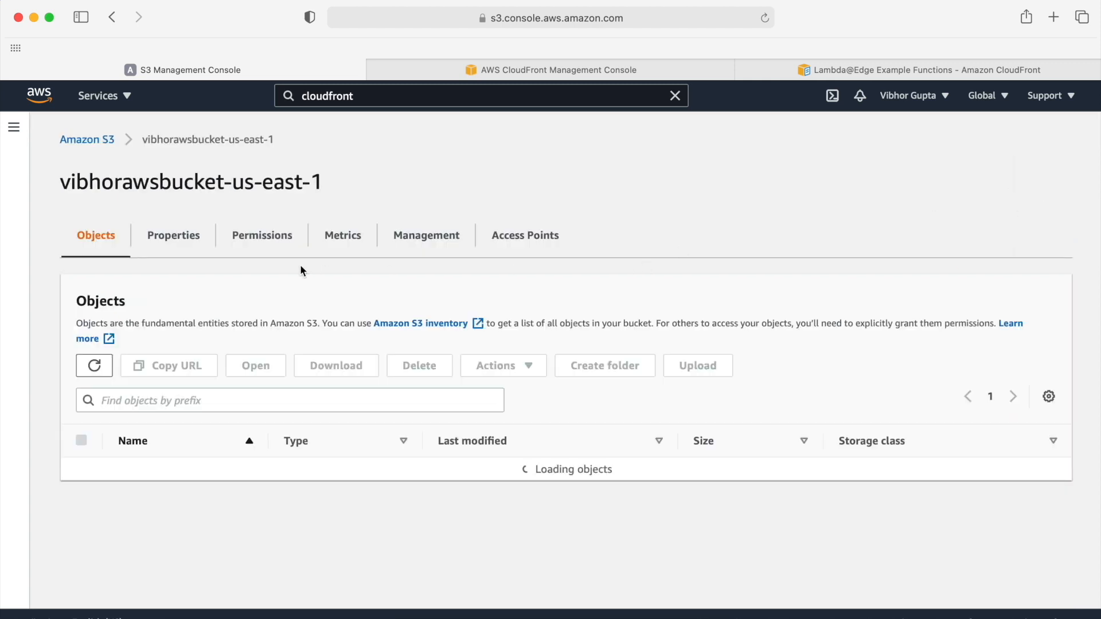
- Edit the us-east-1 bucket's policy and paste a PublicRead statement allowing s3:GetObject and s3:GetObjectVersion for all principals on DOC-EXAMPLE-BUCKET
left_click(272, 238)
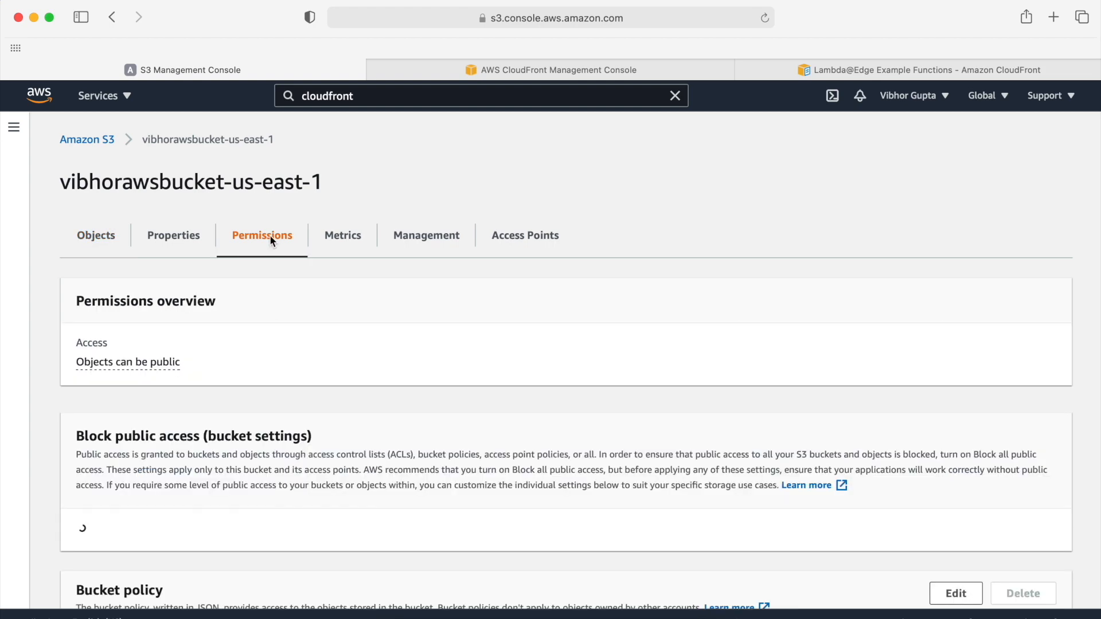
scroll(451, 425, "down", 10)
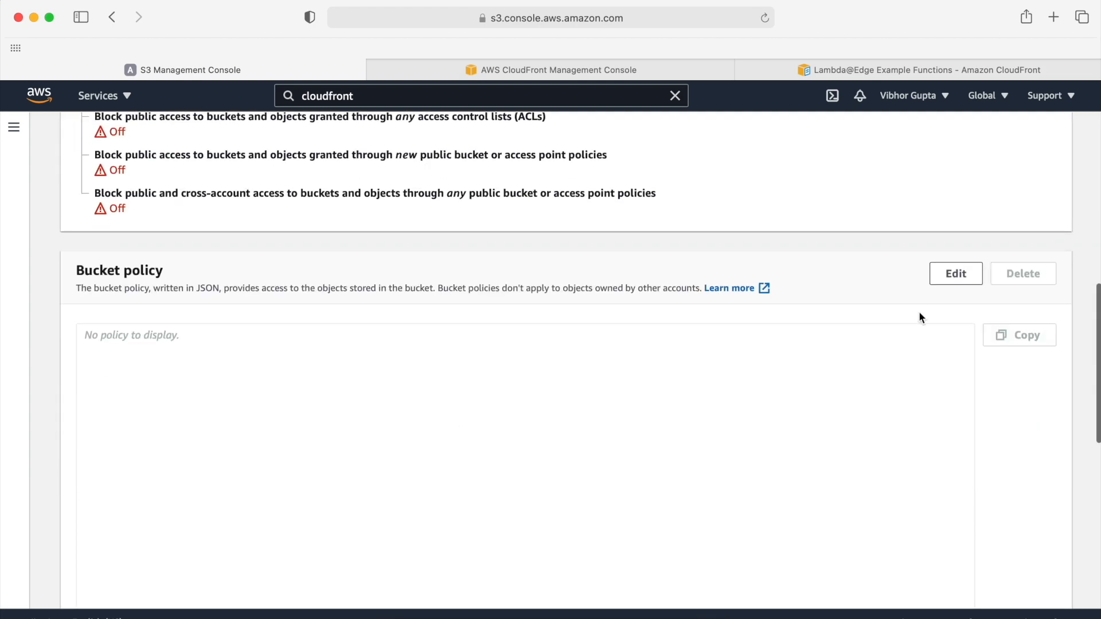
left_click(958, 277)
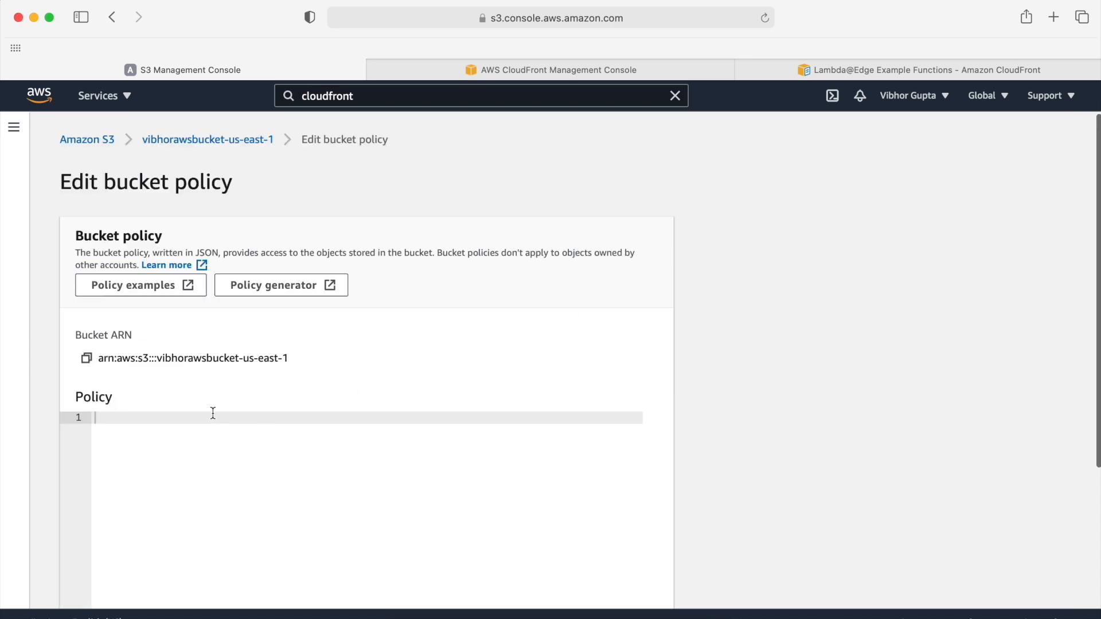
type("{   \"Version\":\"2012-10-17\",   \"Statement\":[     {       \"Sid\":\"PublicRead\",       \"Effect\":\"Allow\",       \"Principal\": \"*\",       \"Action\":[\"s3:GetObject\",\"s3:GetObjectVersion\"],       \"Resource\":[\"arn:aws:s3:::DOC-EXAMPLE-BUCKET/*\"]     }   ] }")
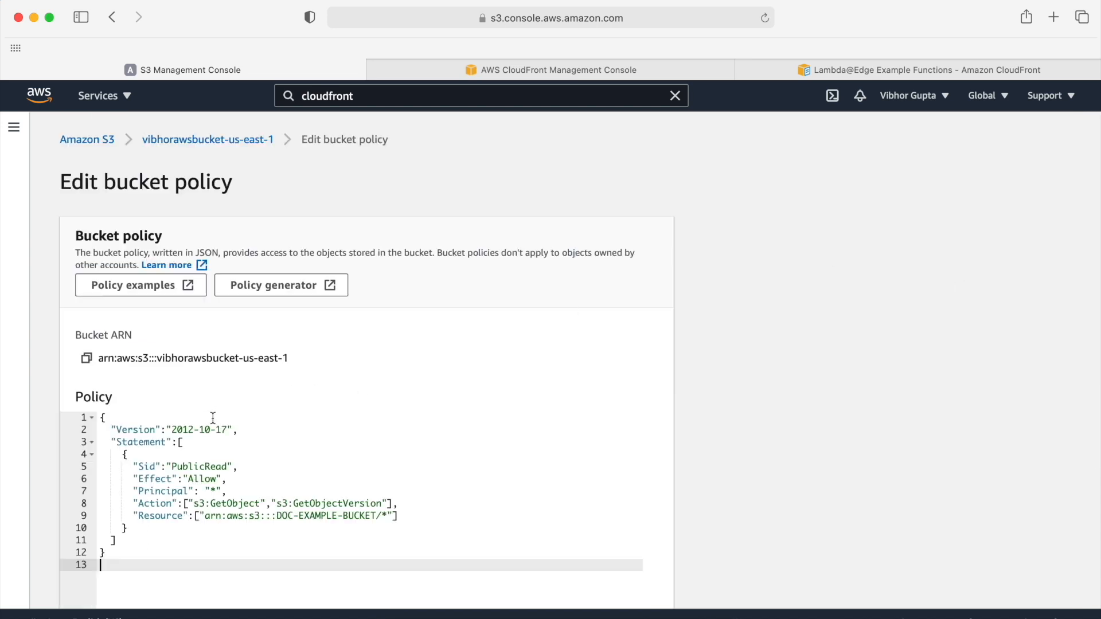
- Replace the example ARN in the policy's Resource with the bucket's own ARN, keeping the /* suffix, and save the policy
scroll(229, 489, "down", 2)
left_click(229, 489)
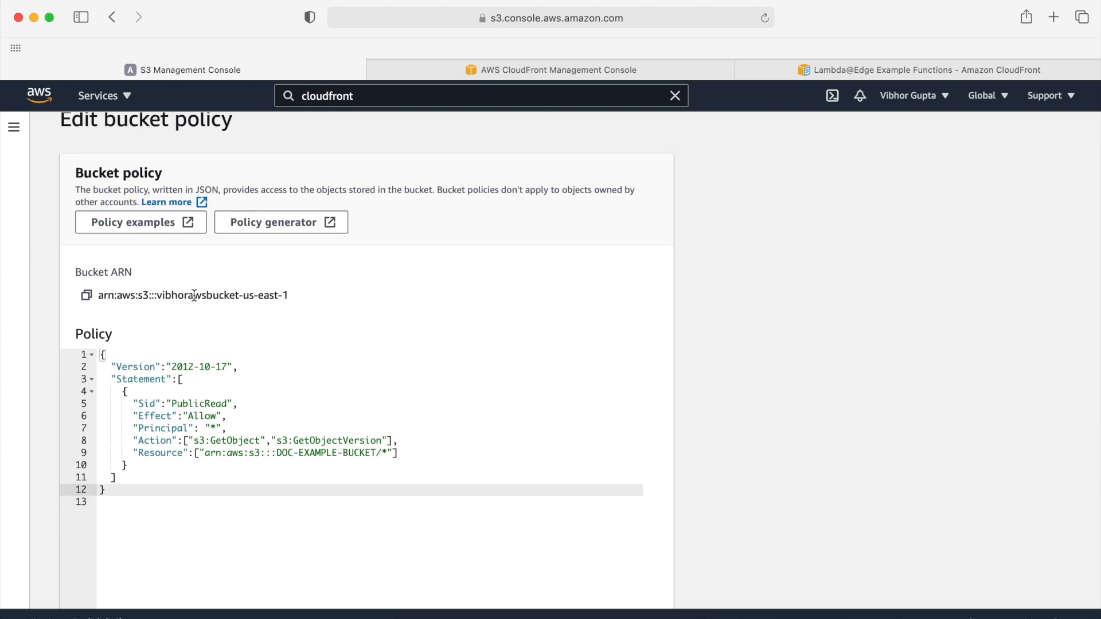
left_click_drag(289, 294, 97, 294)
key("super+c")
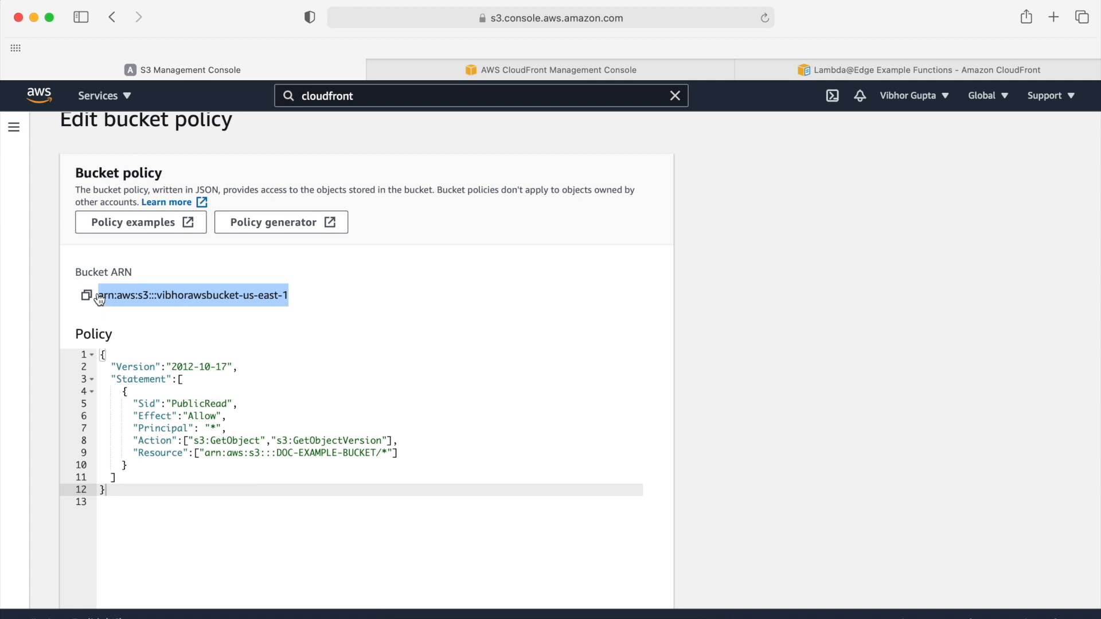
left_click_drag(207, 453, 377, 454)
key("super+v")
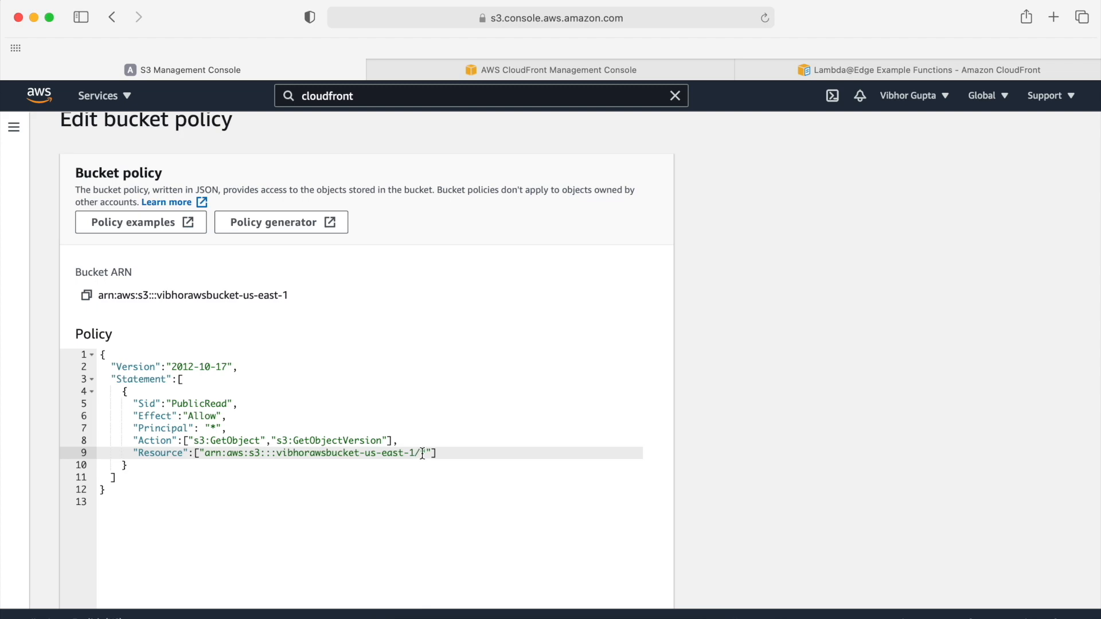
left_click(441, 454)
scroll(441, 454, "down", 10)
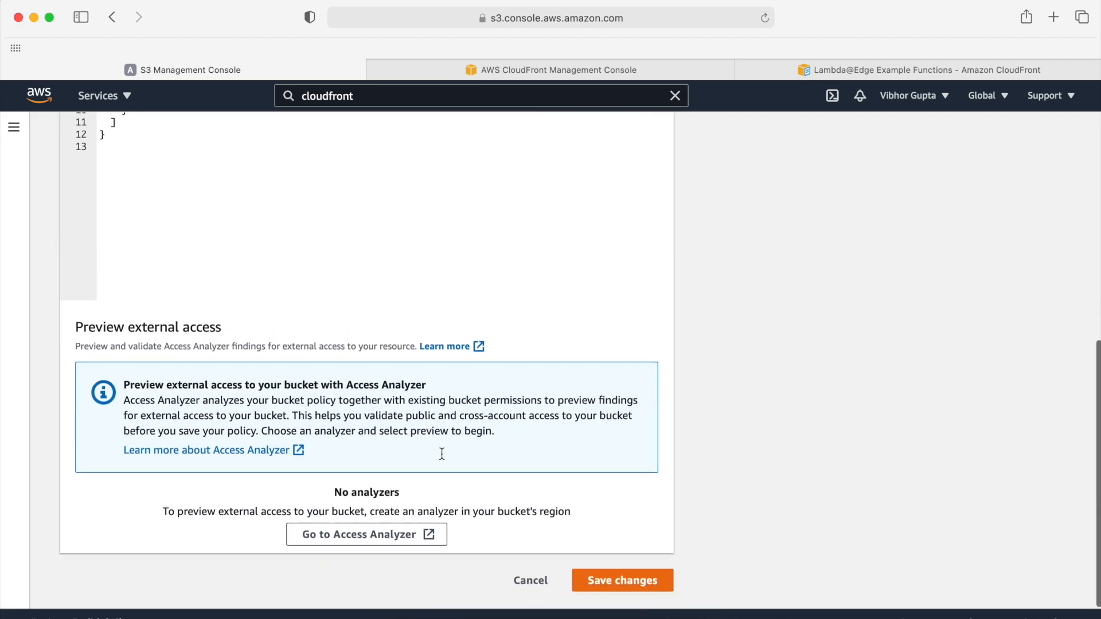
left_click(623, 583)
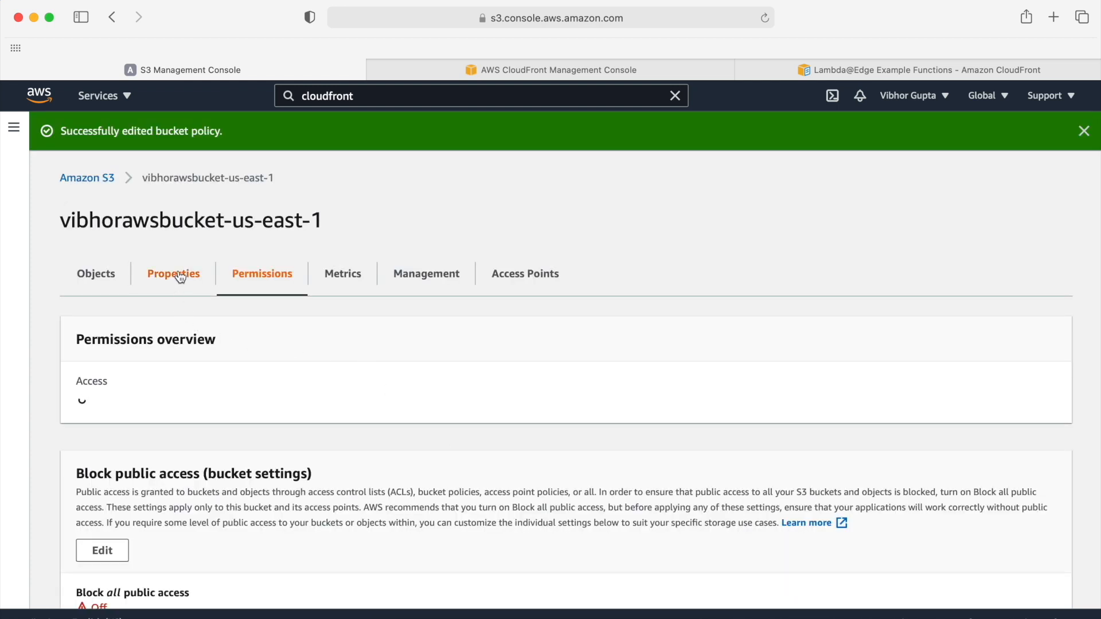
- Edit the static website hosting settings of the us-east-1 bucket and enable hosting
left_click(180, 275)
scroll(229, 409, "down", 10)
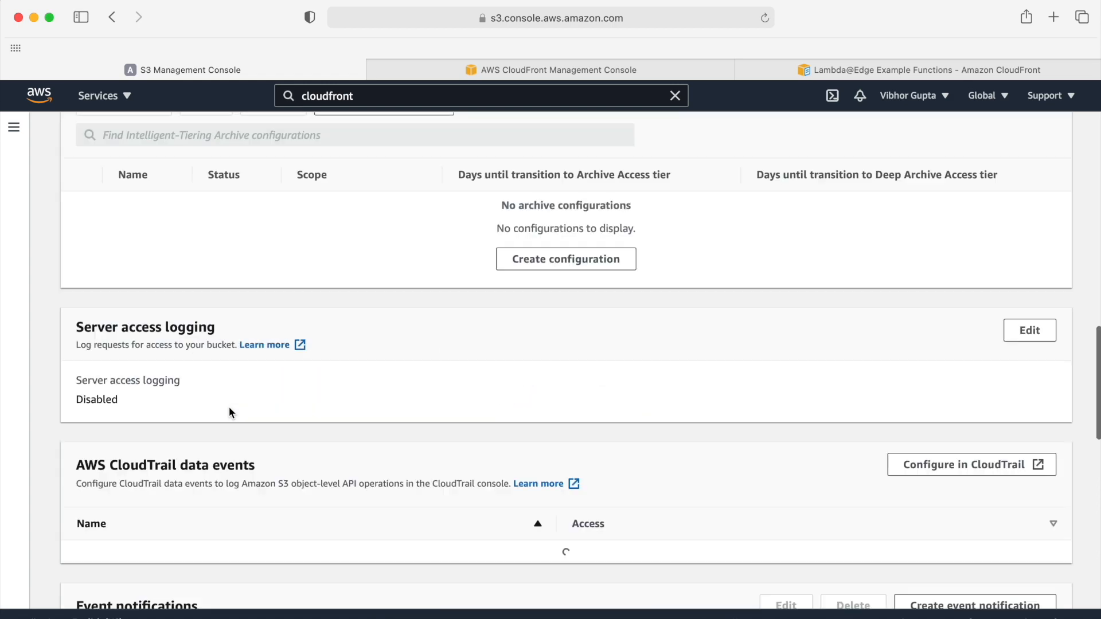
scroll(228, 407, "down", 15)
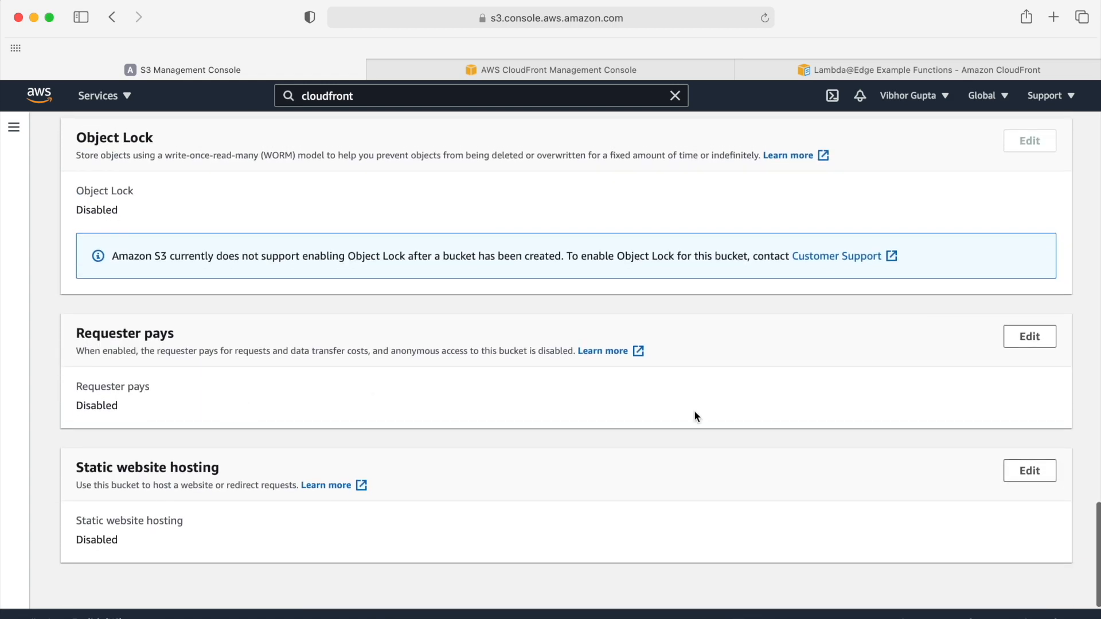
left_click(1026, 473)
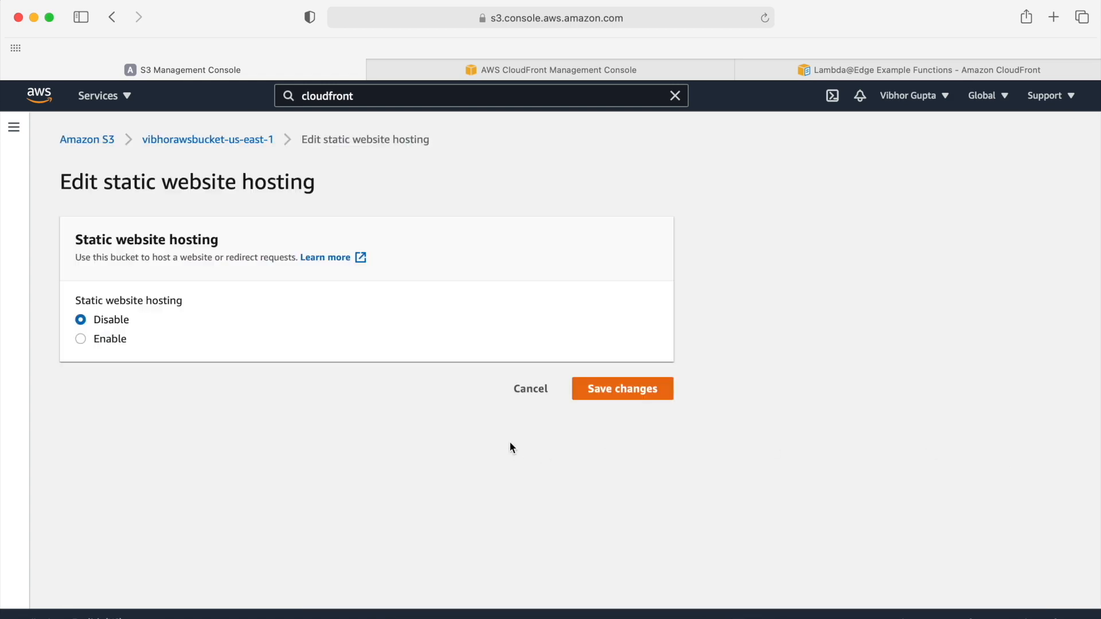
left_click(80, 338)
- Set the index document to index.html and the error document to error.html, save the hosting settings, and return to the bucket list
scroll(174, 424, "down", 4)
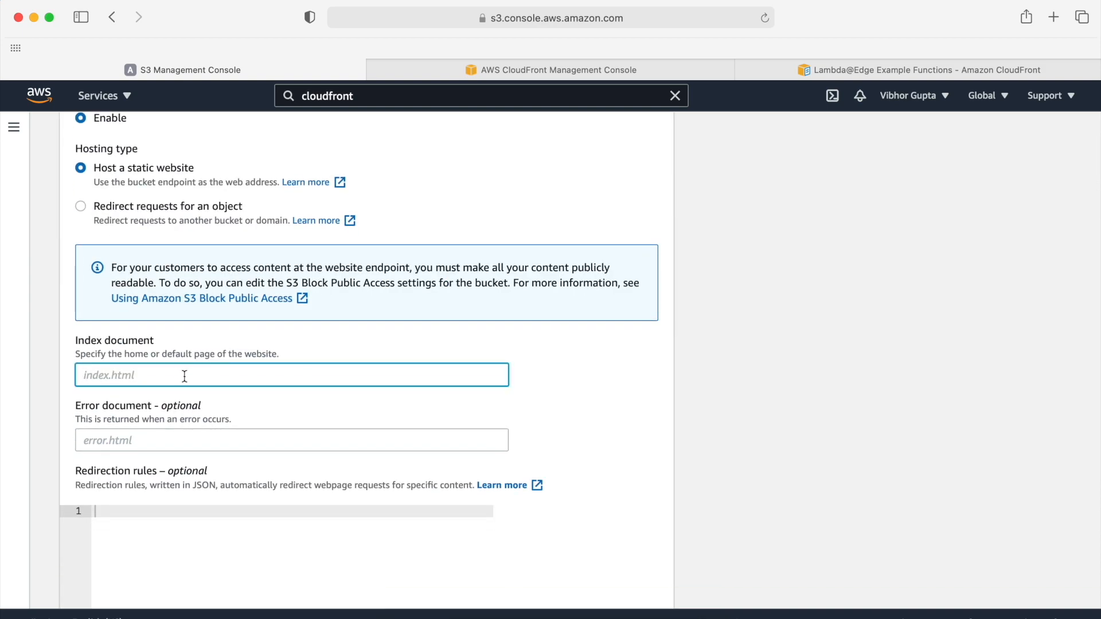
type("index.html")
key("Tab")
type("error.html")
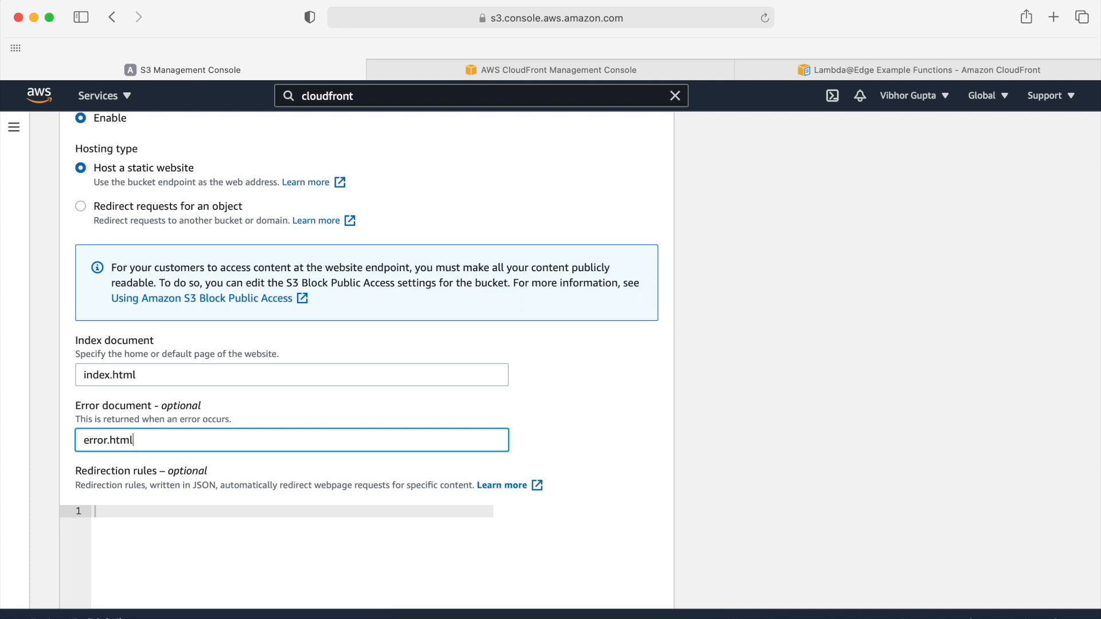
scroll(367, 344, "down", 5)
left_click(628, 582)
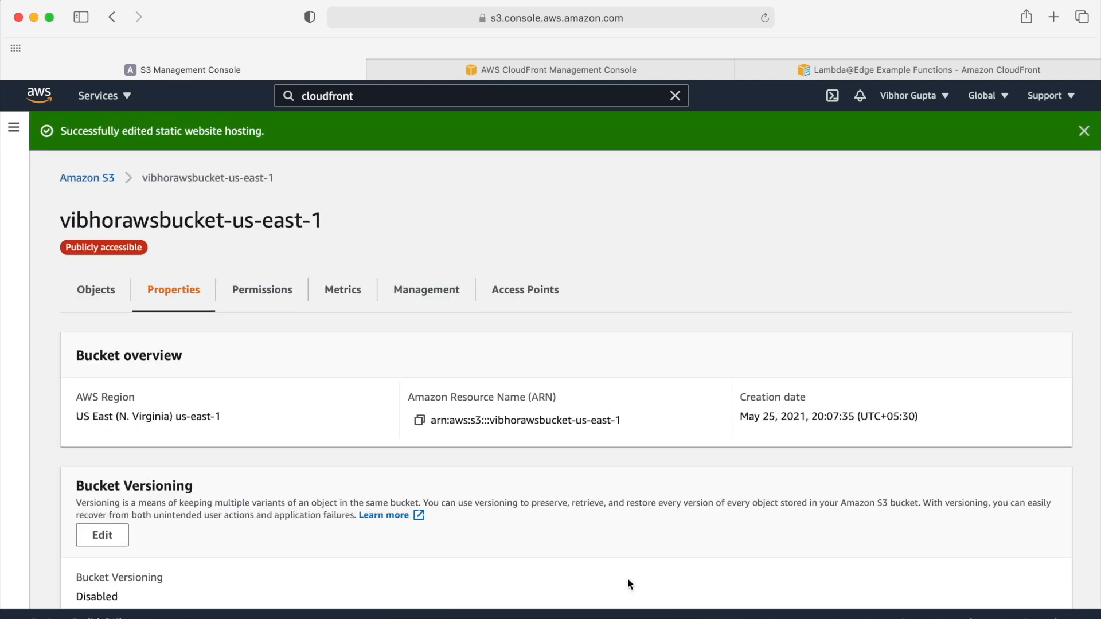
left_click(99, 178)
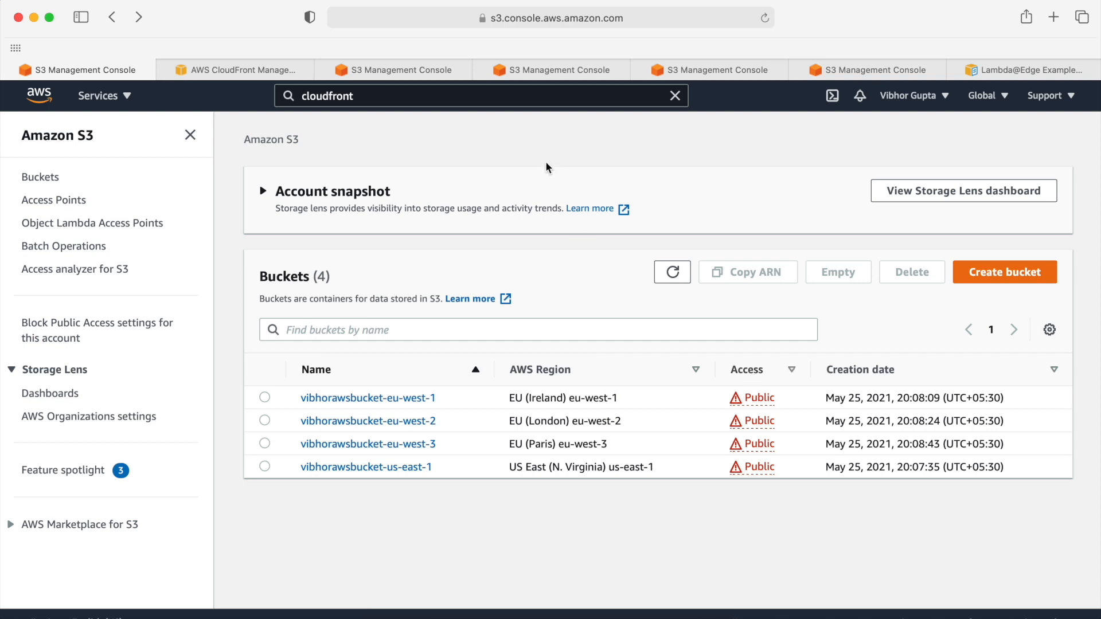
- Check the website endpoint pages of the eu-west-1, eu-west-2, eu-west-3 and us-east-1 buckets, closing each page after viewing
left_click(423, 69)
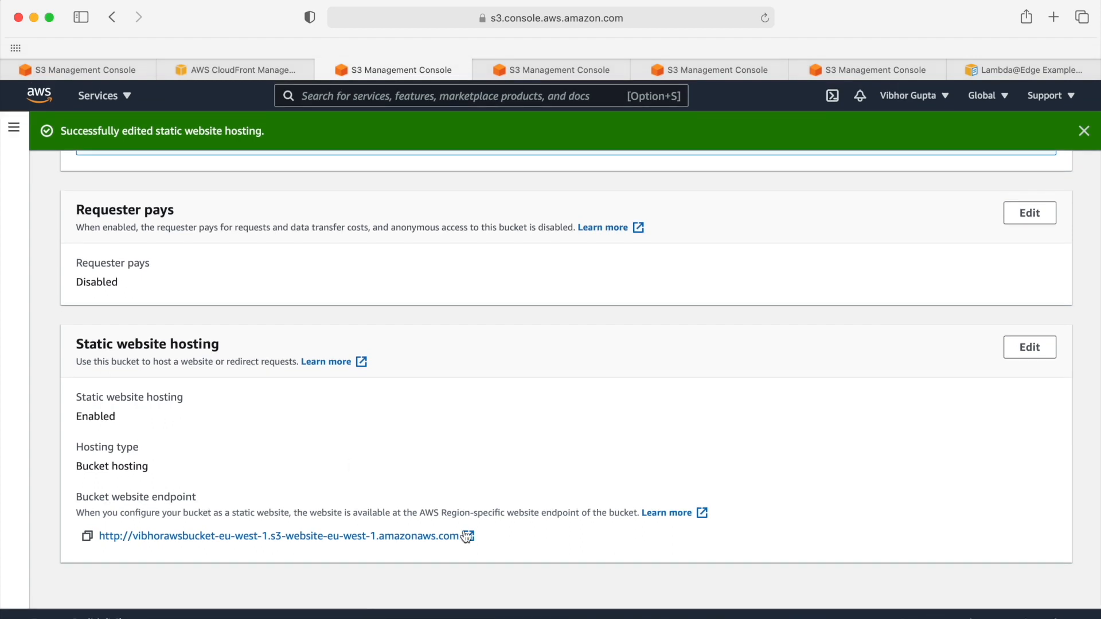
left_click(468, 536)
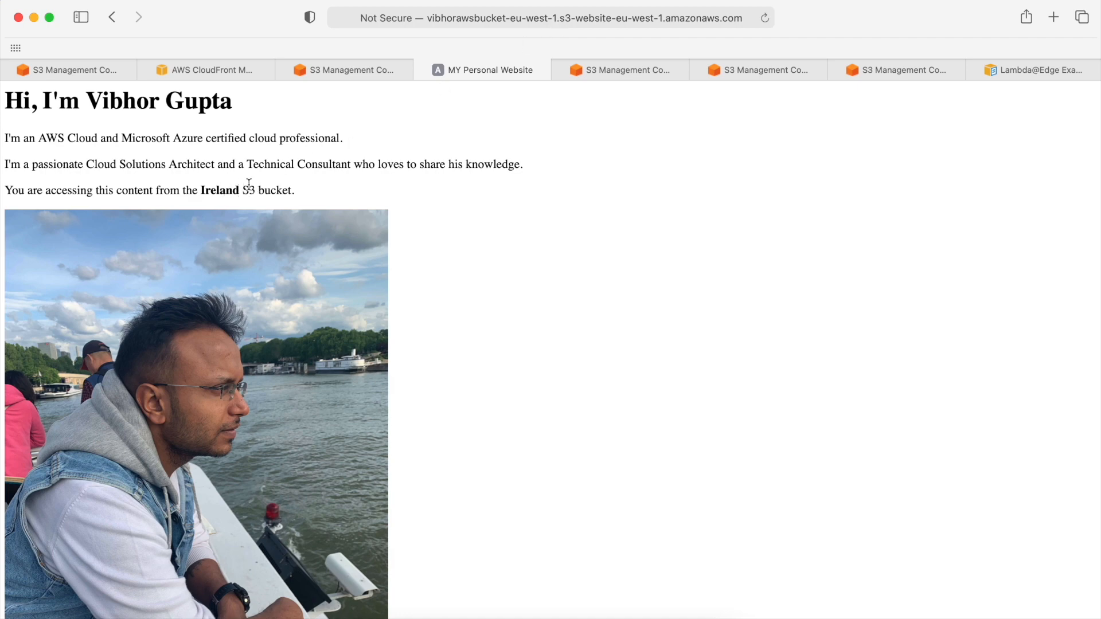
left_click(423, 69)
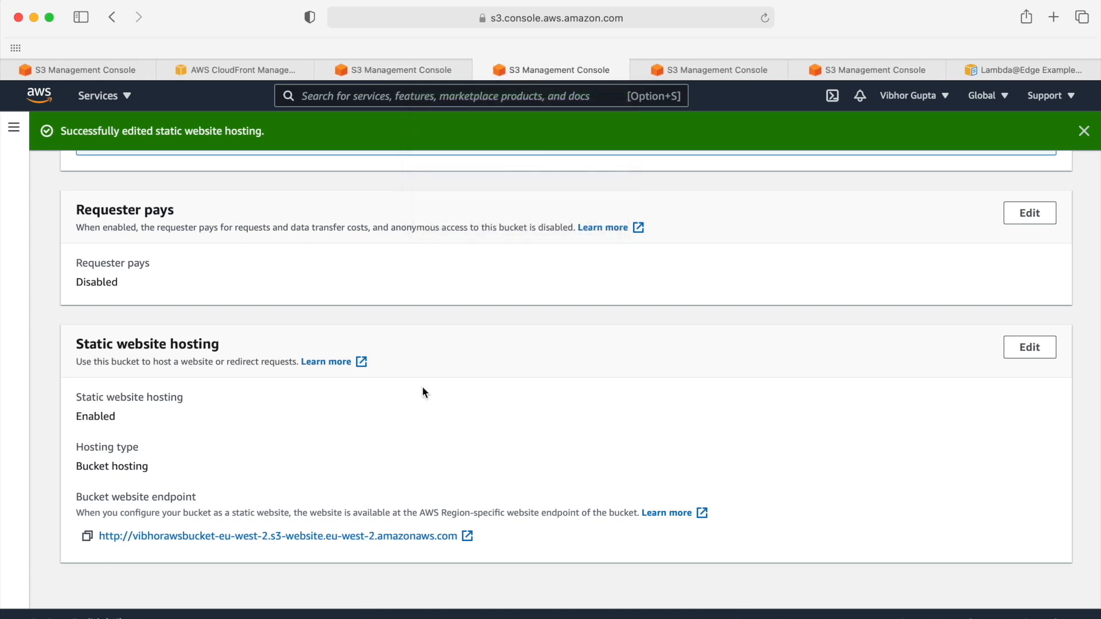
left_click(467, 537)
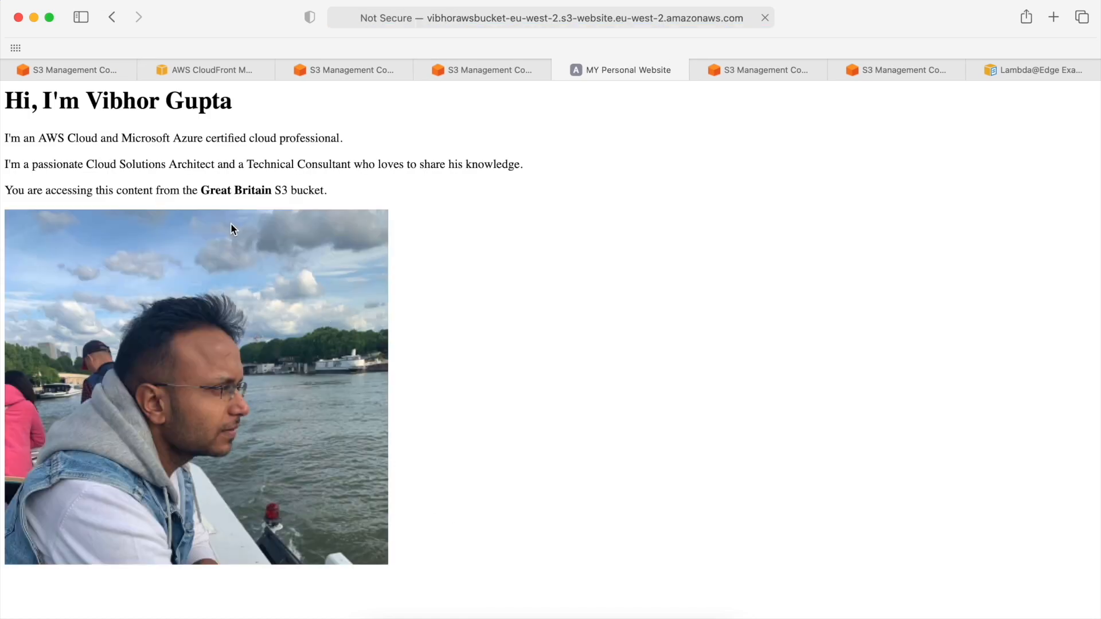
left_click(560, 70)
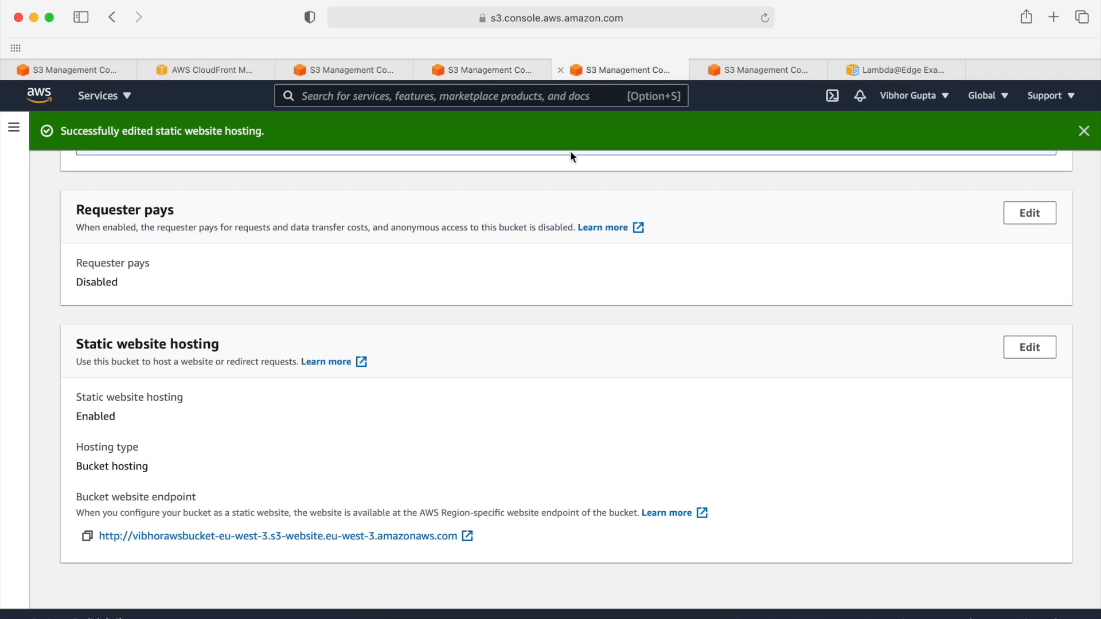
left_click(468, 536)
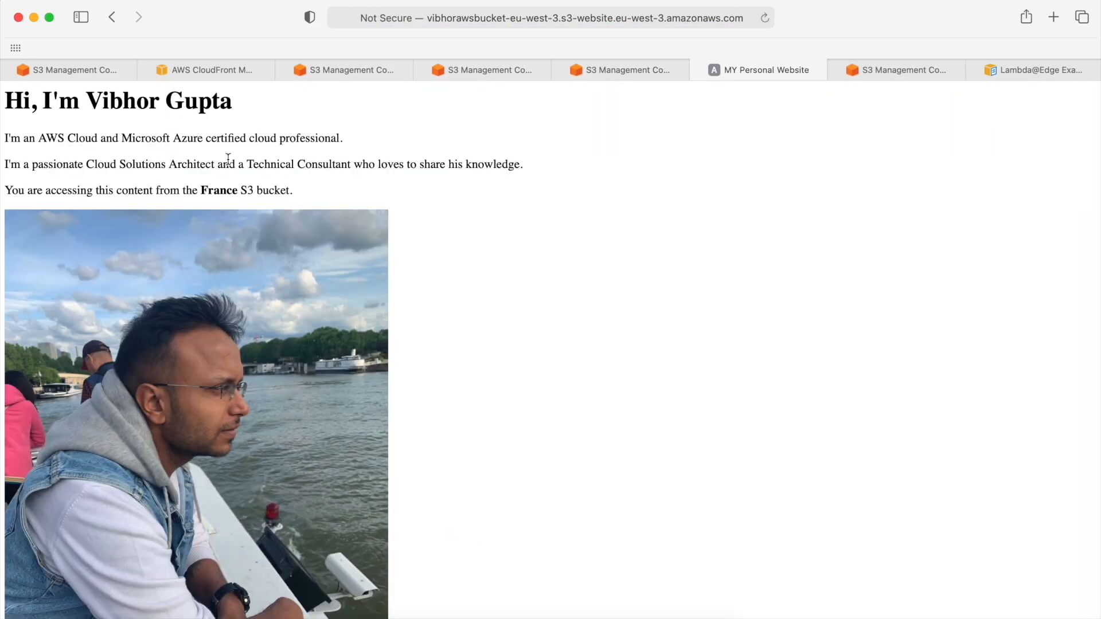
left_click(698, 70)
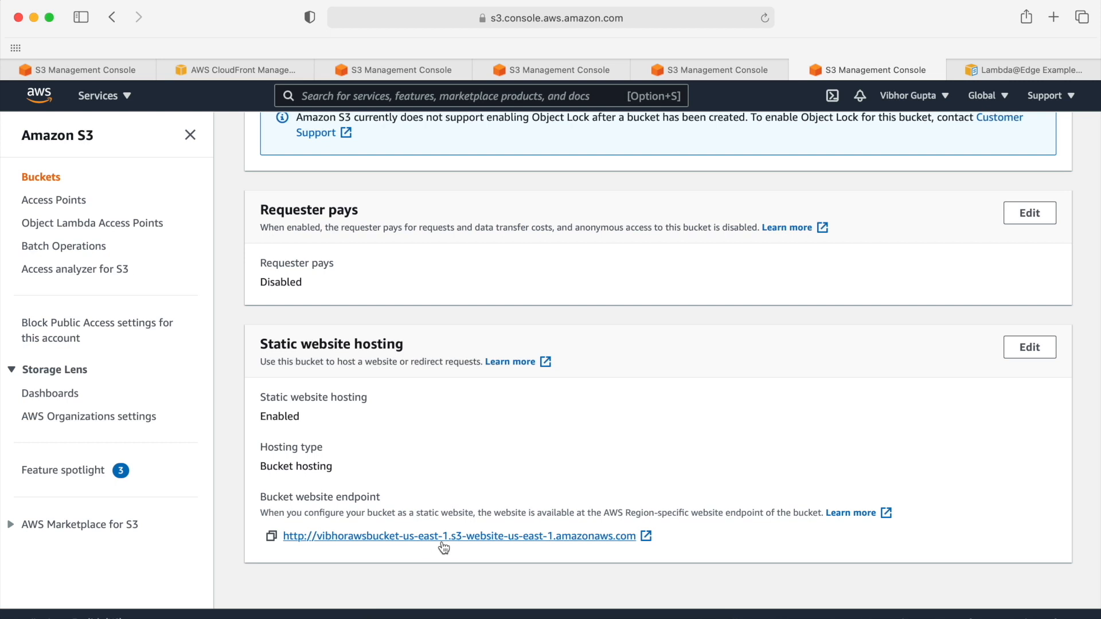
left_click(645, 535)
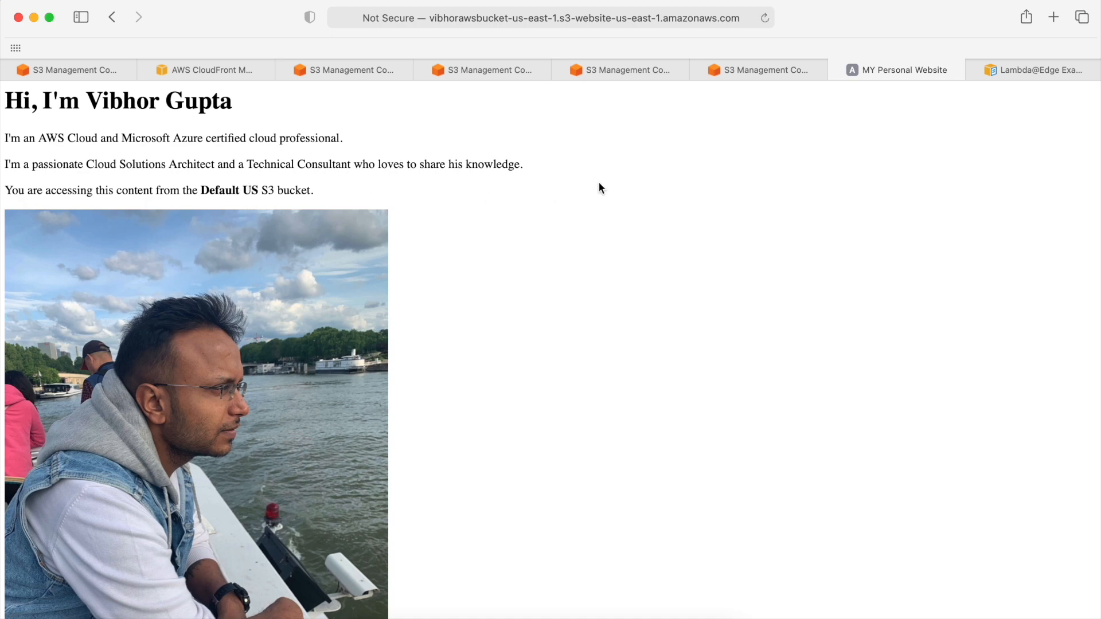
left_click(835, 70)
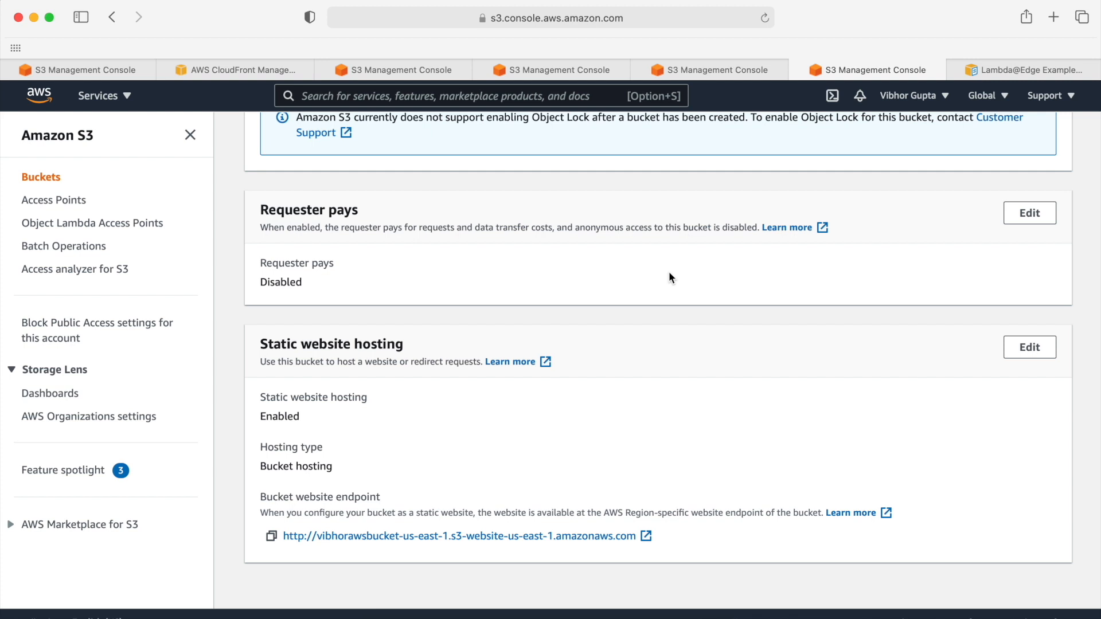
- Copy the CloudFront distribution's domain name and open it in a new browser tab to check the page it serves
left_click(260, 77)
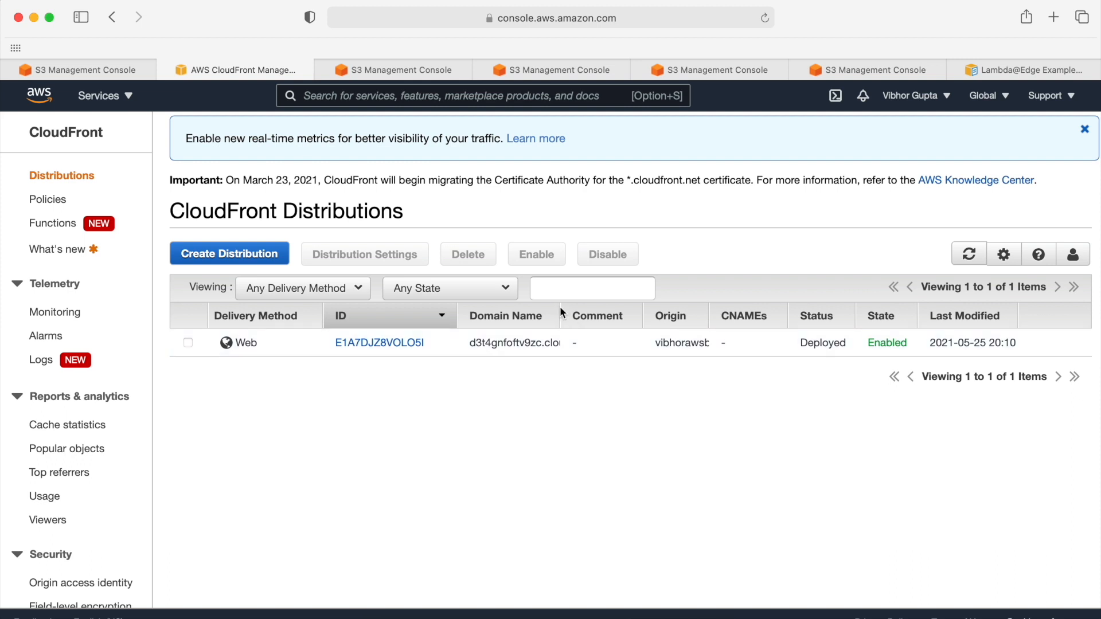
left_click_drag(560, 310, 463, 340)
key("super+c")
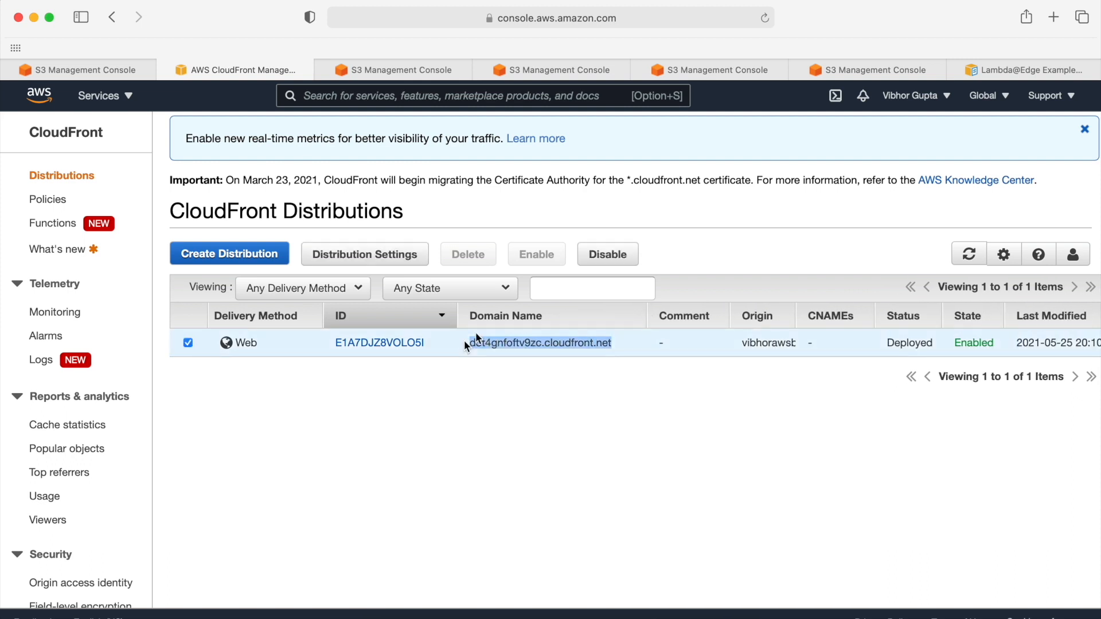
left_click(1053, 18)
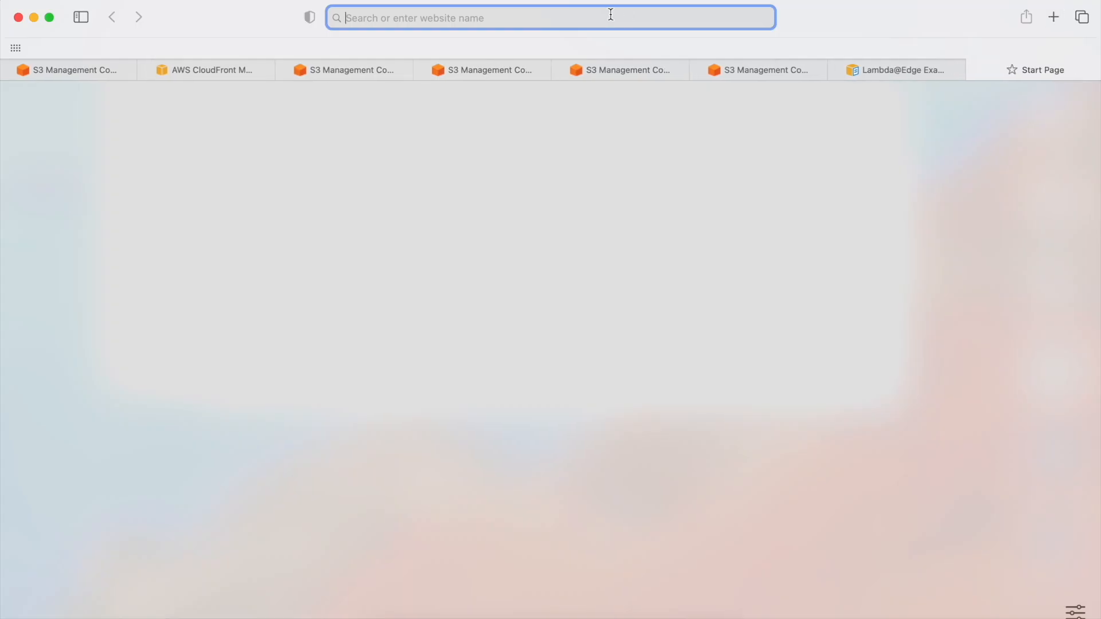
key("super+v")
key("Return")
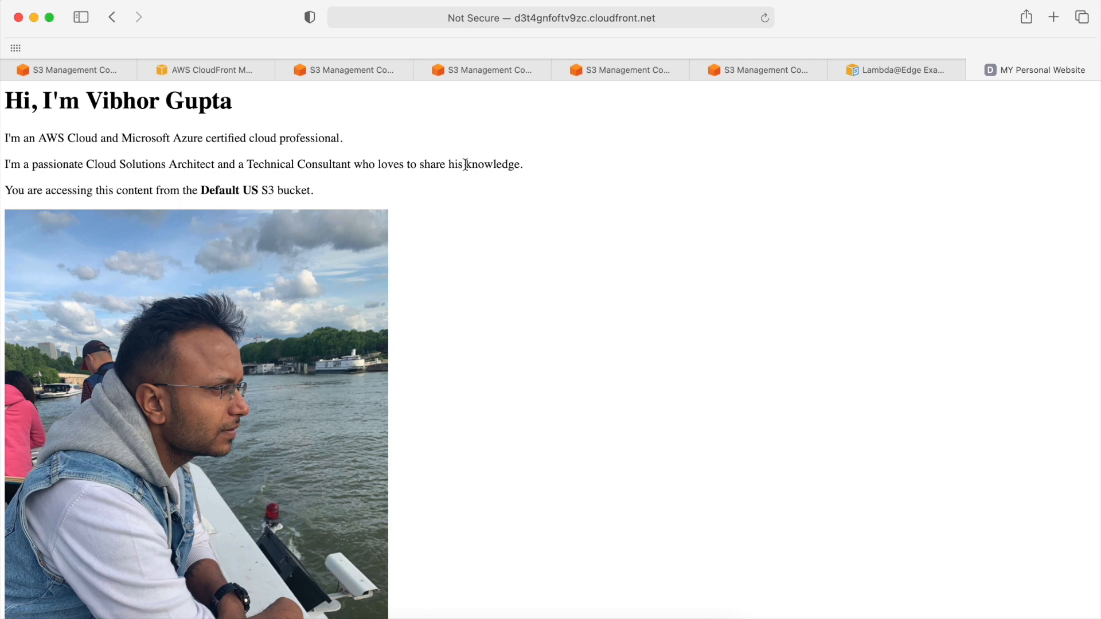
- Search the AWS console for lambda and open the Lambda service
left_click(86, 78)
left_click(401, 98)
left_click_drag(401, 98, 265, 99)
type("lambda")
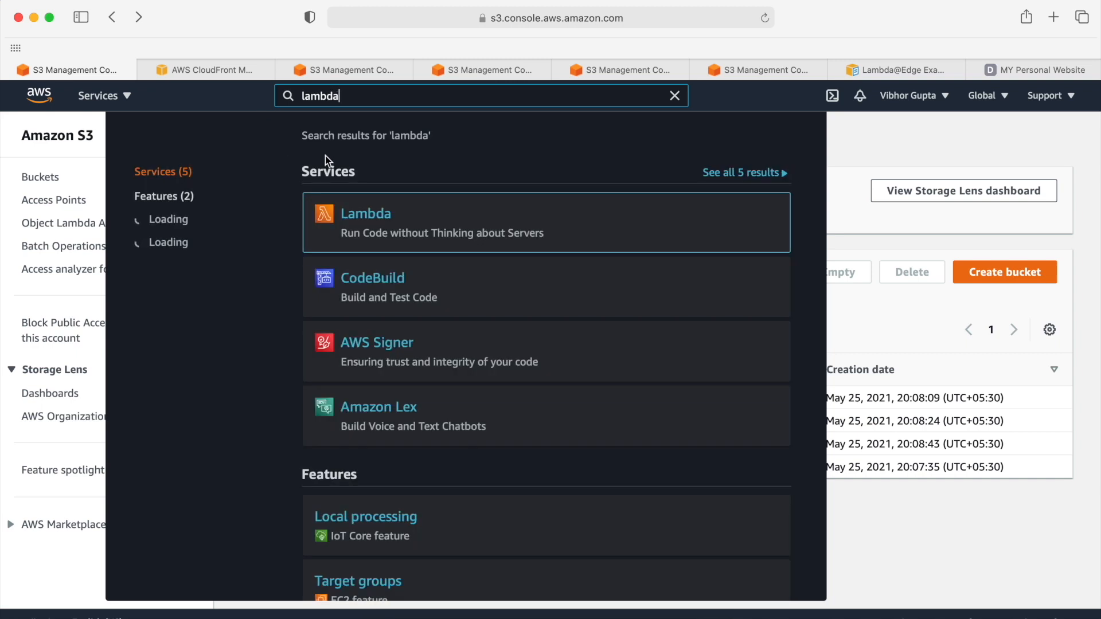
key("Return")
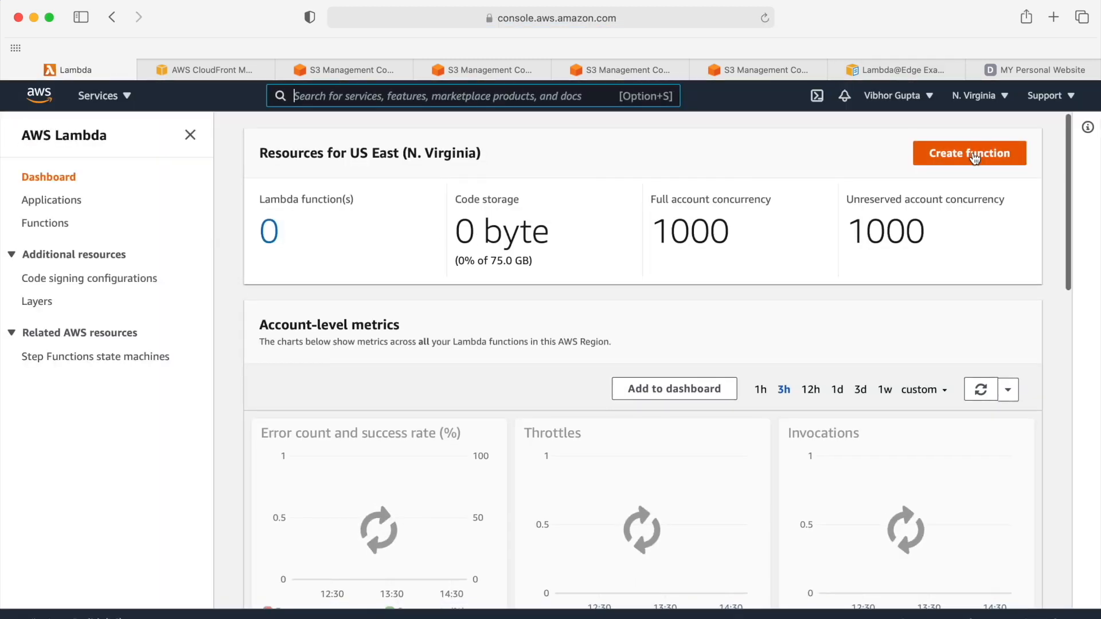
- Start a new Lambda function from a blueprint, filter the blueprints by cloudfront, and configure cloudfront-http-redirect
left_click(973, 154)
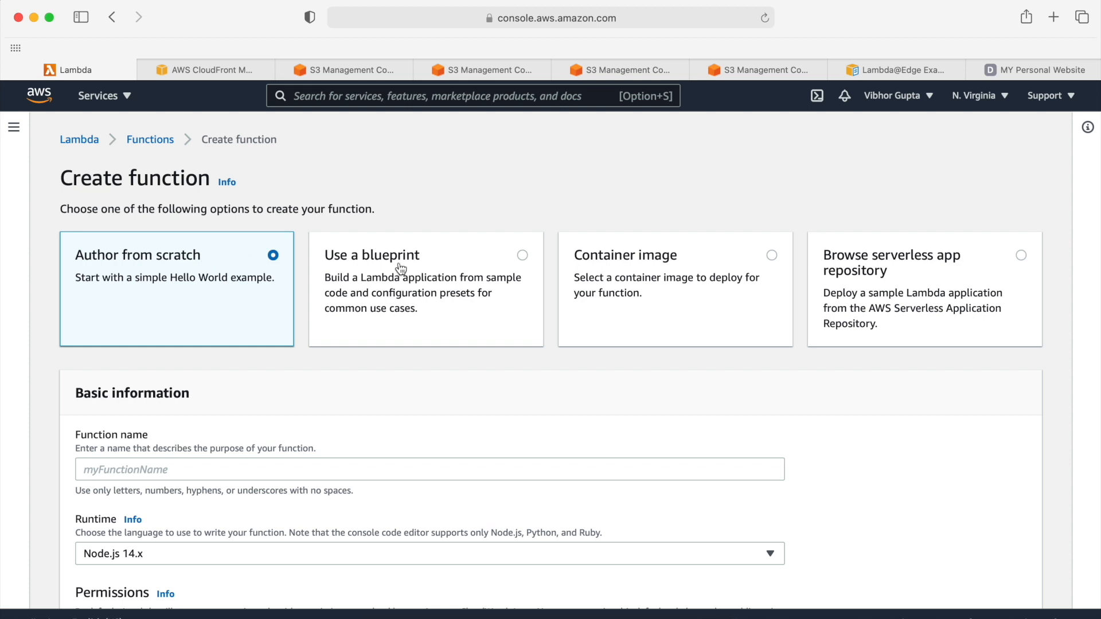
left_click(521, 256)
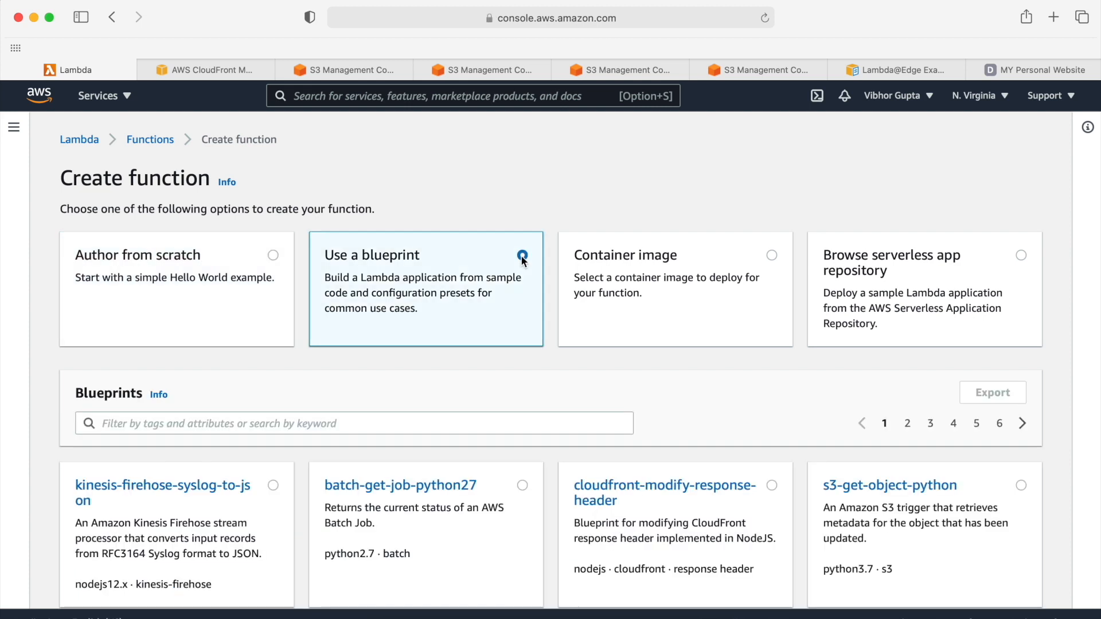
scroll(375, 347, "down", 3)
left_click(375, 347)
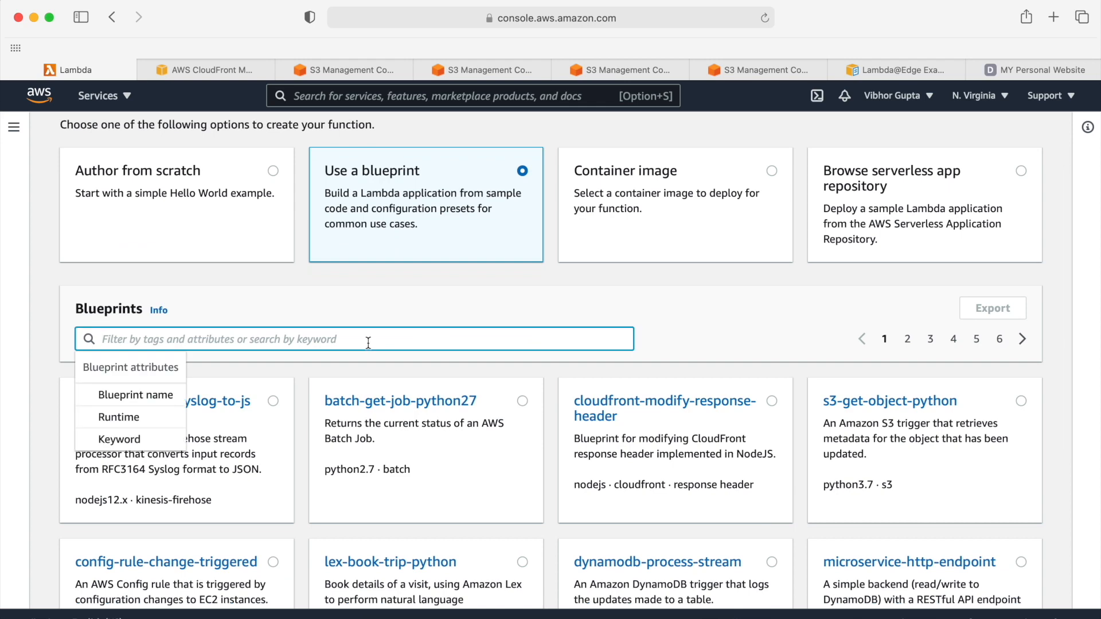
type("cloudf")
left_click(166, 462)
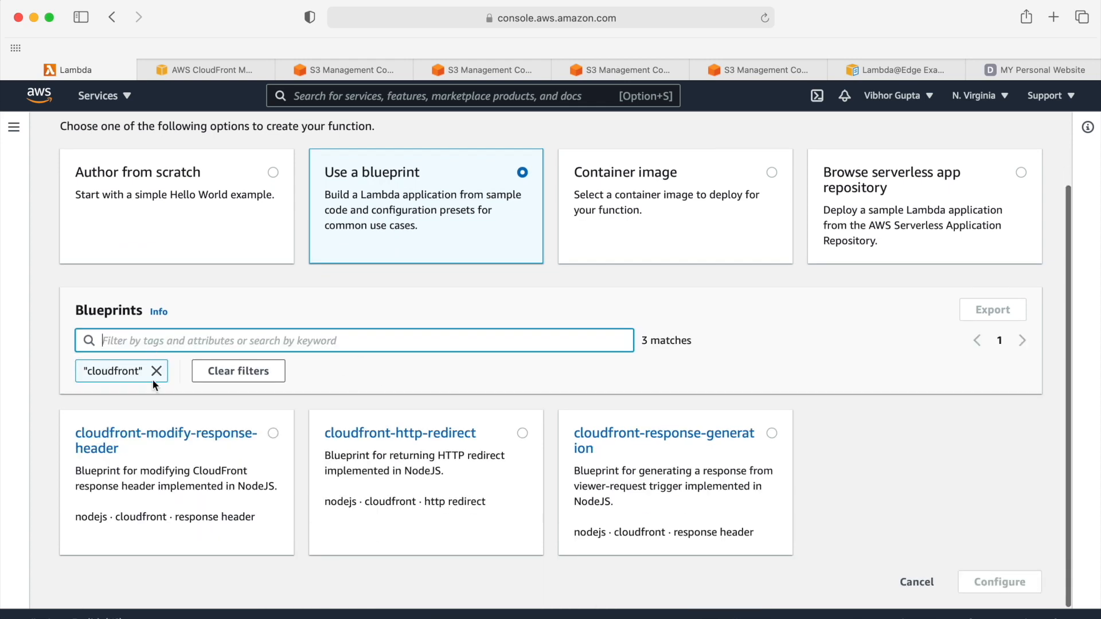
left_click(521, 434)
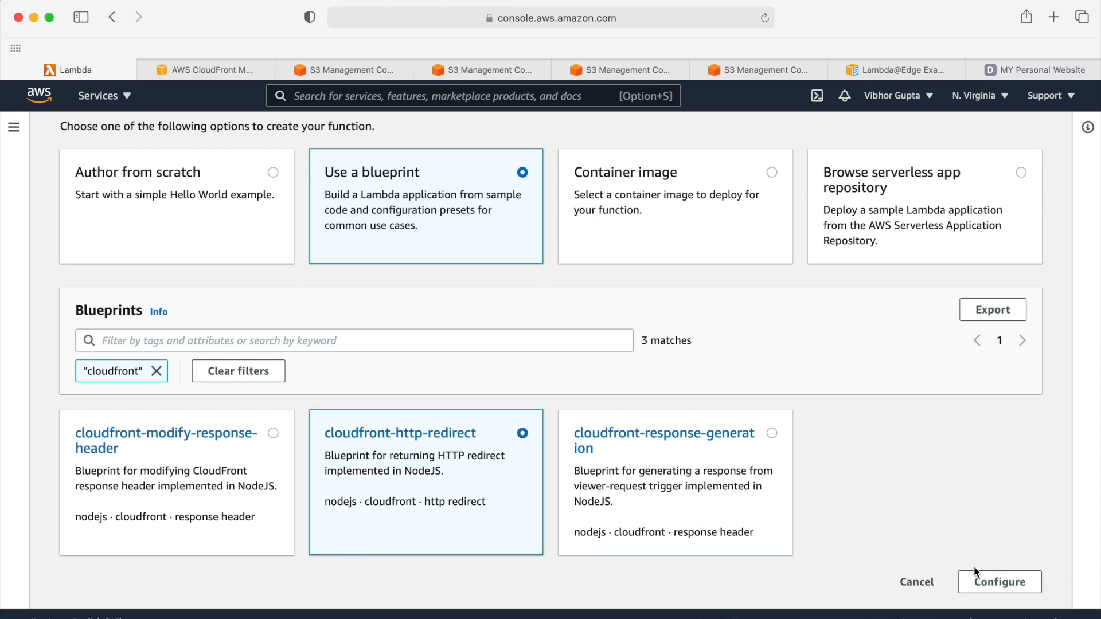
left_click(988, 581)
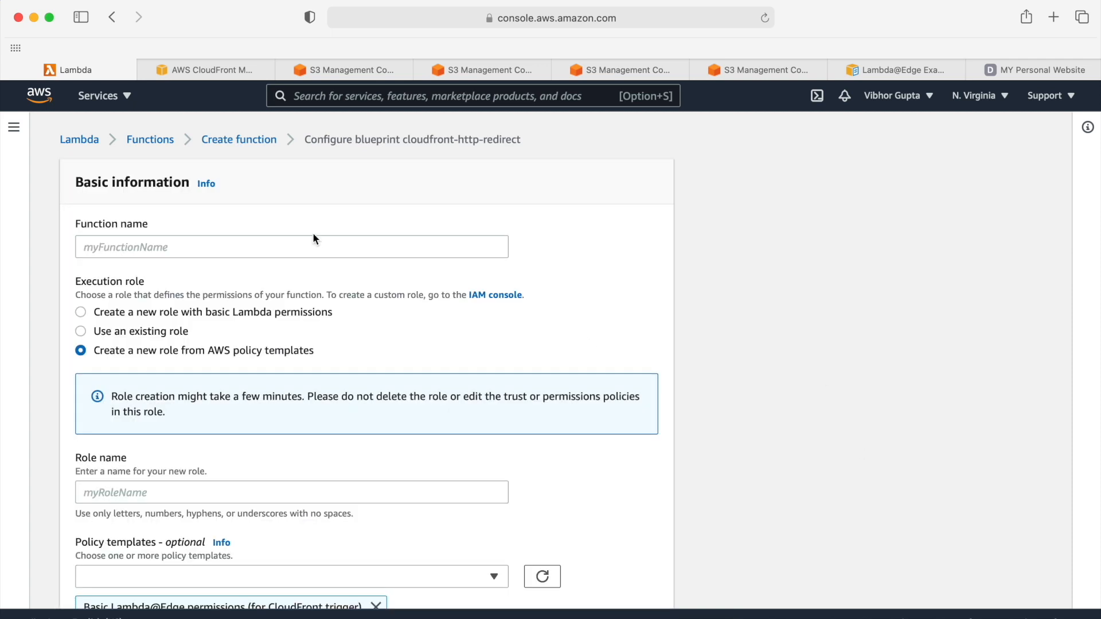
- Name the function vibhorawsbucket and its new execution role vibhorawsbucket-lambda, and create the function
left_click(313, 247)
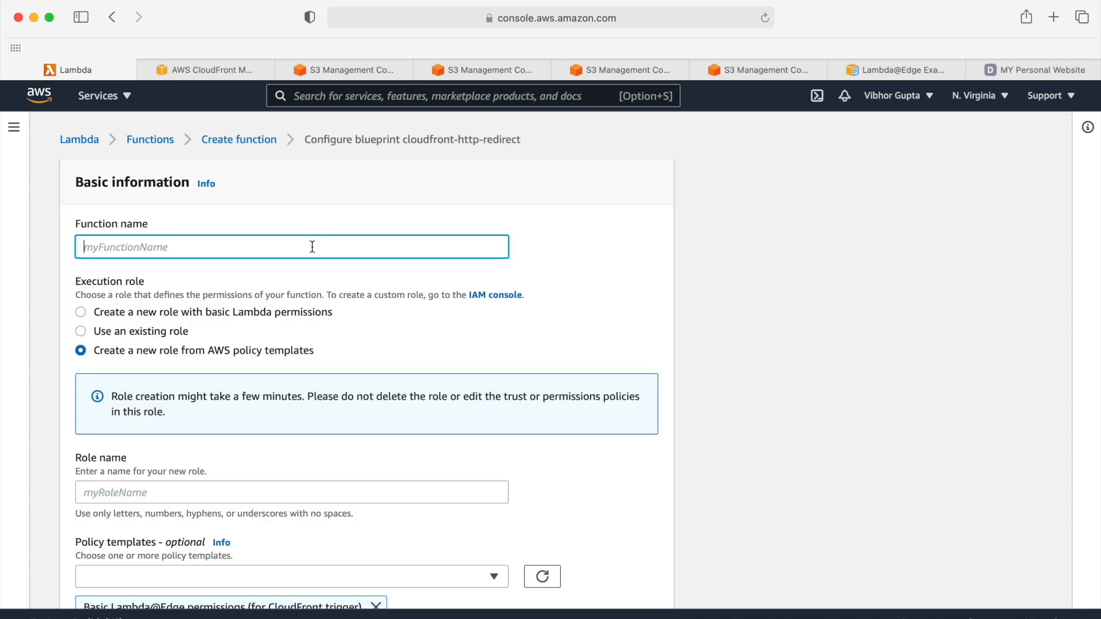
type("vibhorawsbucket")
scroll(266, 363, "down", 2)
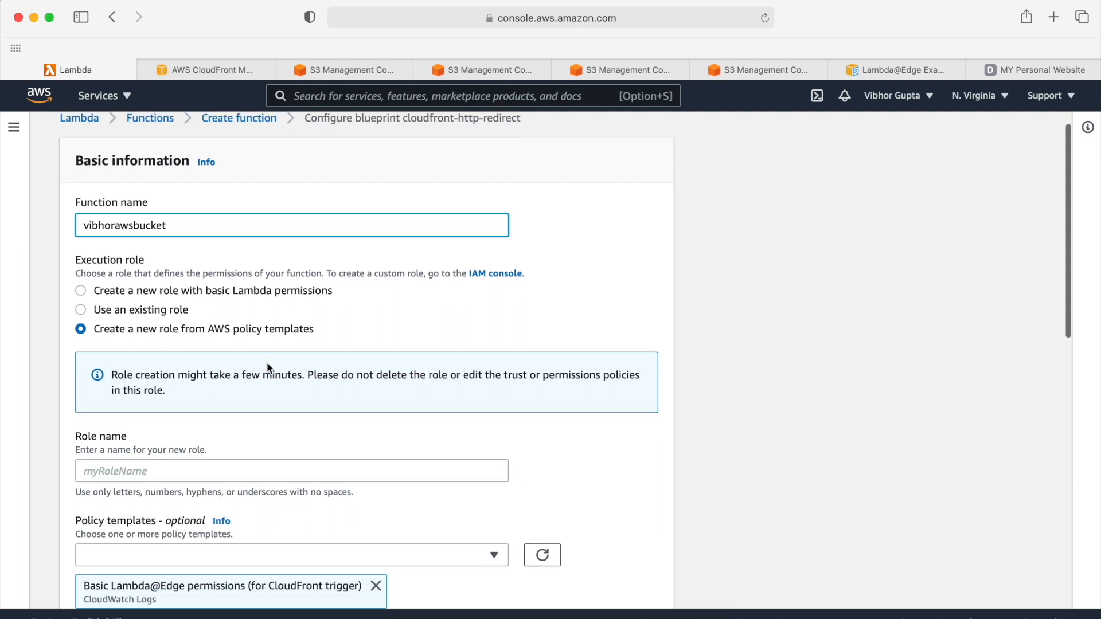
left_click(160, 432)
type("vibhor")
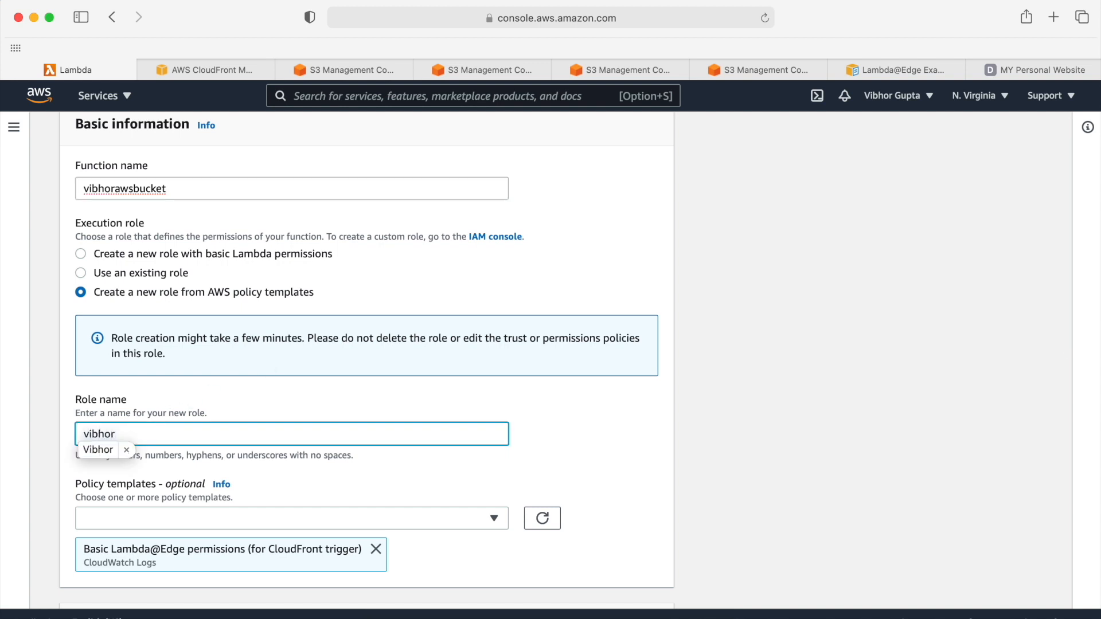
type("awsbuck")
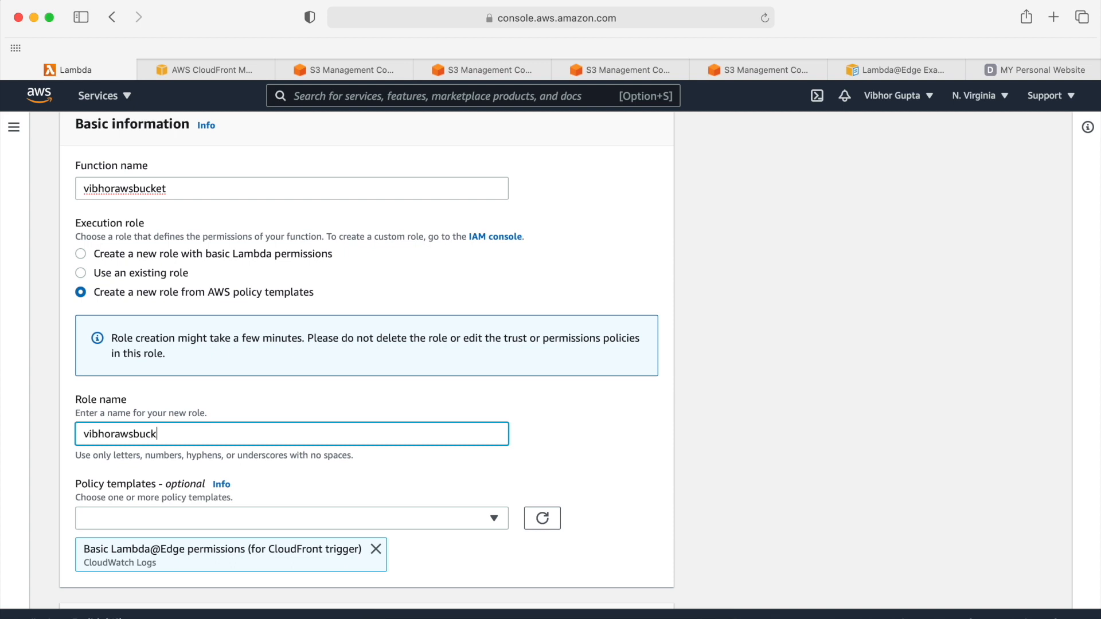
type("et-lambda")
scroll(159, 488, "down", 10)
scroll(159, 491, "down", 1)
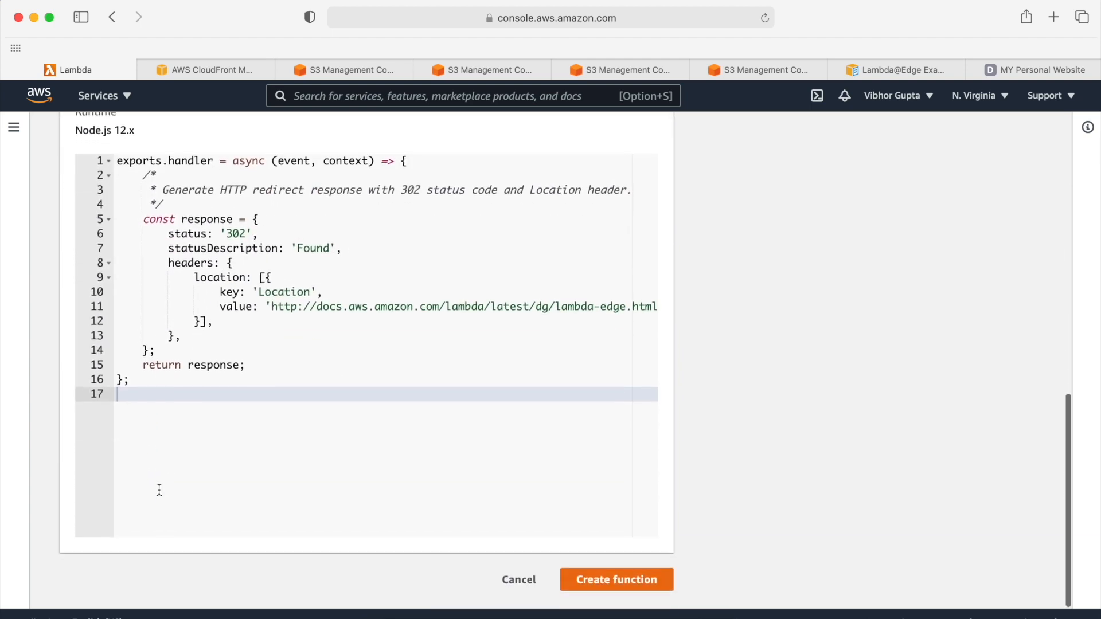
left_click(631, 590)
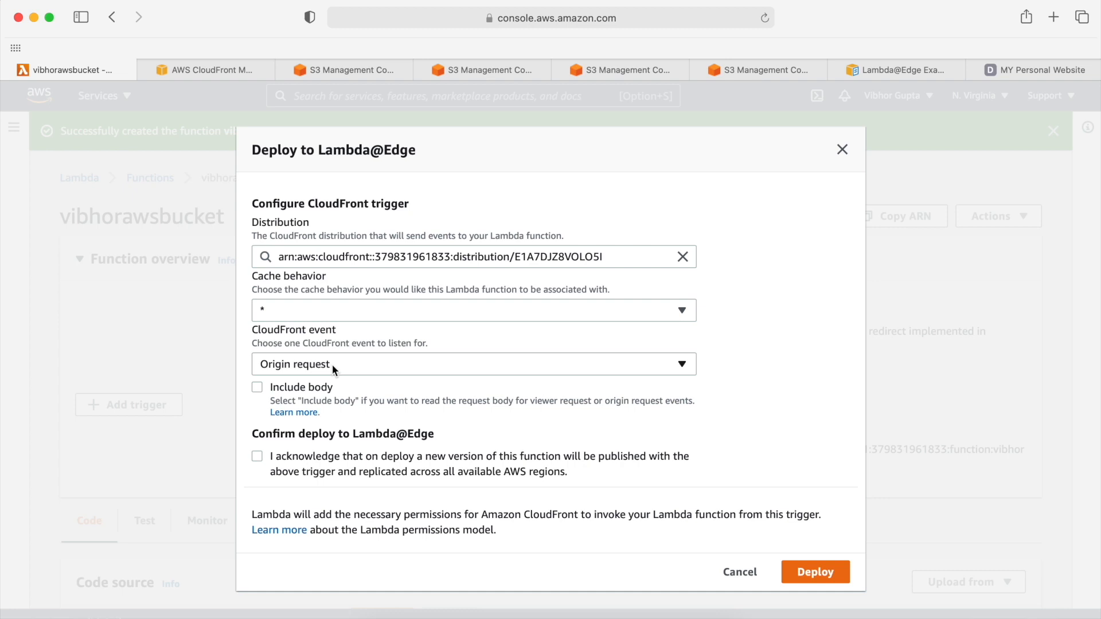
- Acknowledge publishing a new function version with the origin request trigger and deploy it to Lambda@Edge
left_click(257, 458)
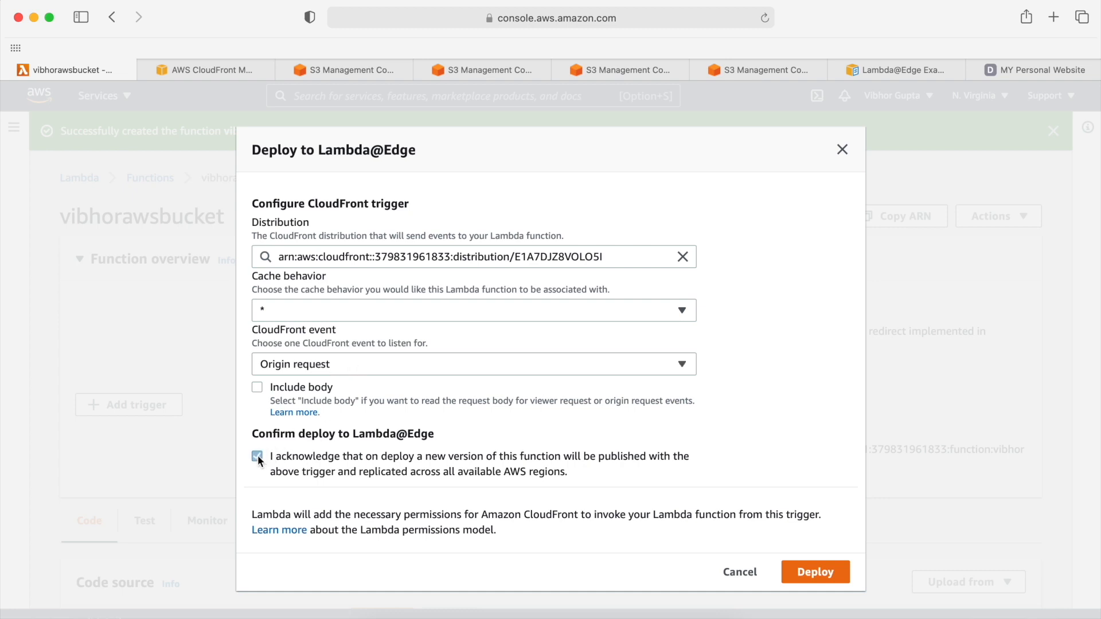
left_click(809, 571)
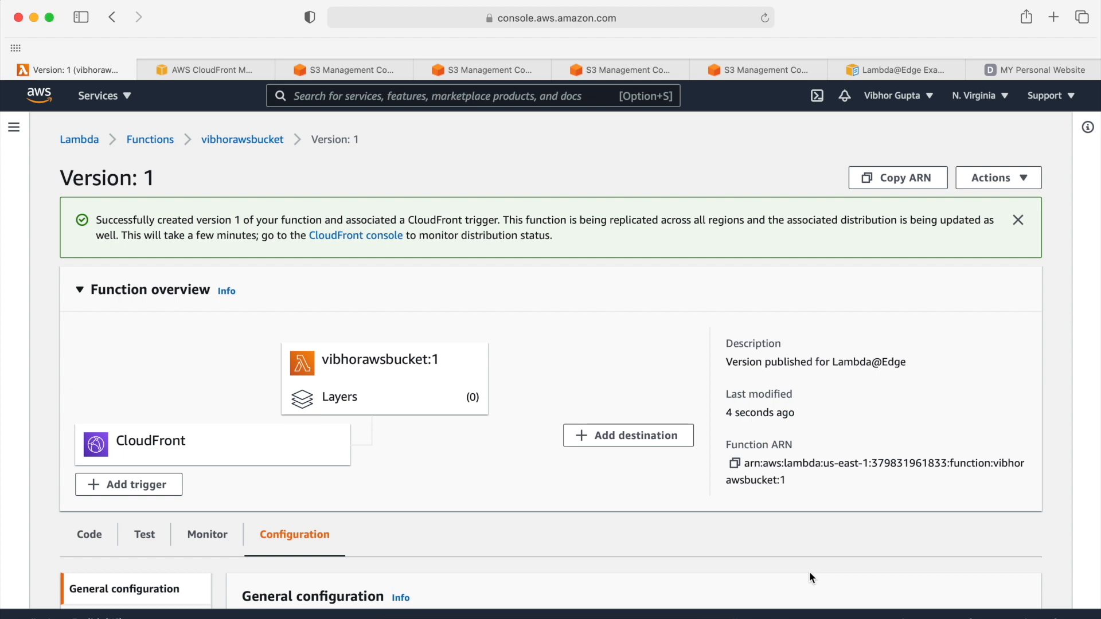
- Open the unpublished function's index.js for editing and delete all of its code
scroll(810, 571, "down", 5)
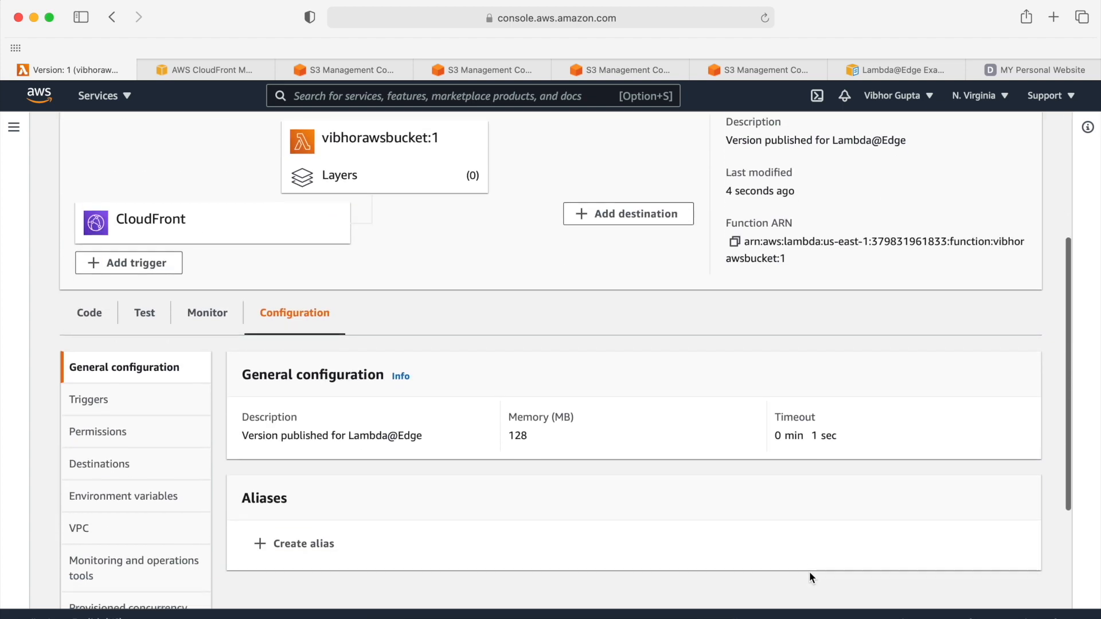
left_click(91, 307)
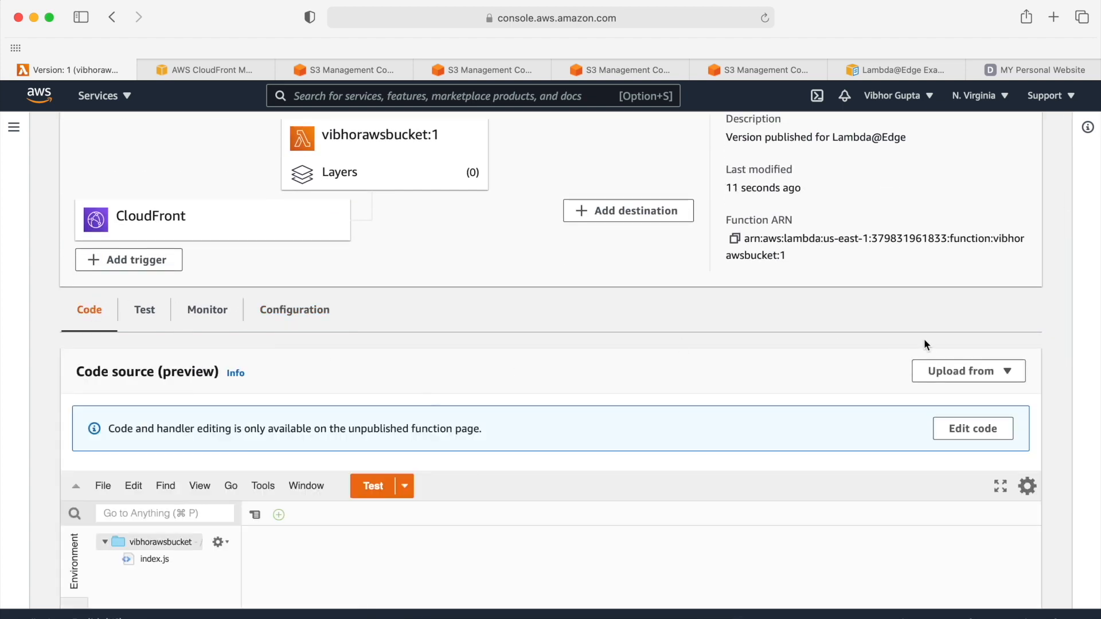
left_click(975, 429)
scroll(481, 474, "down", 5)
double_click(146, 306)
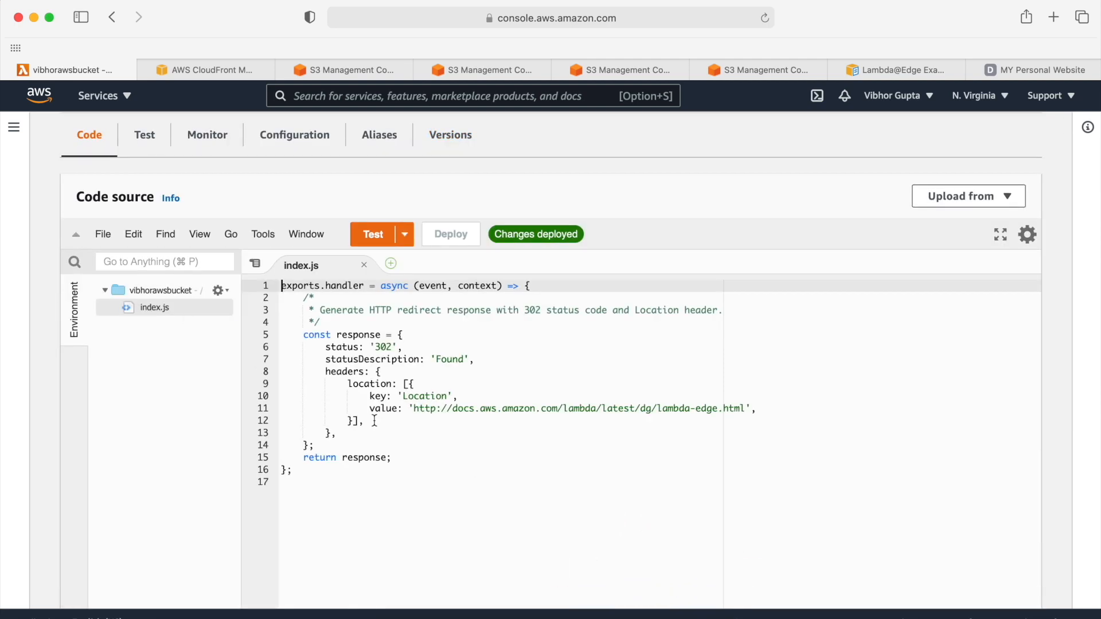
left_click(374, 421)
key("super+a")
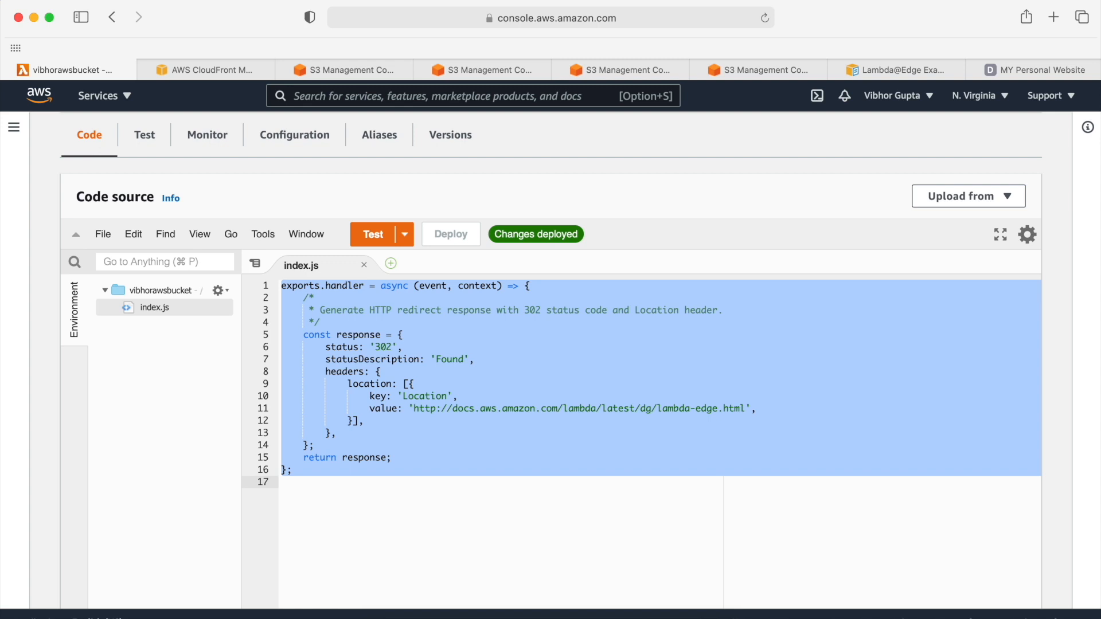
key("BackSpace")
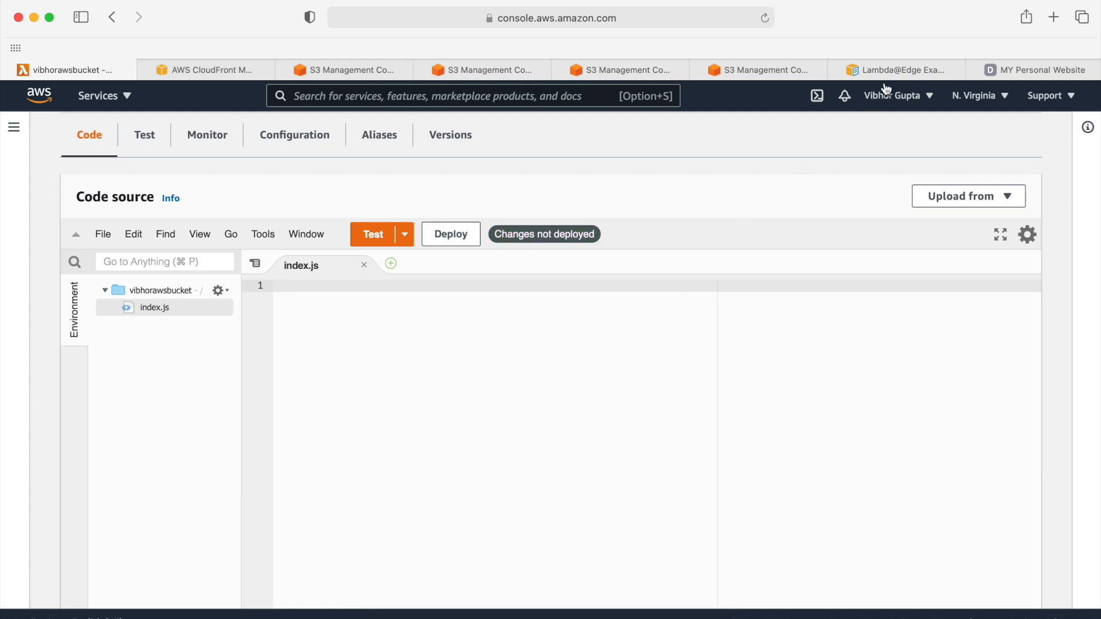
- Browse the Lambda@Edge Example Functions documentation for the example that uses an origin-request trigger to change the Amazon S3 origin region
mouse_move(892, 75)
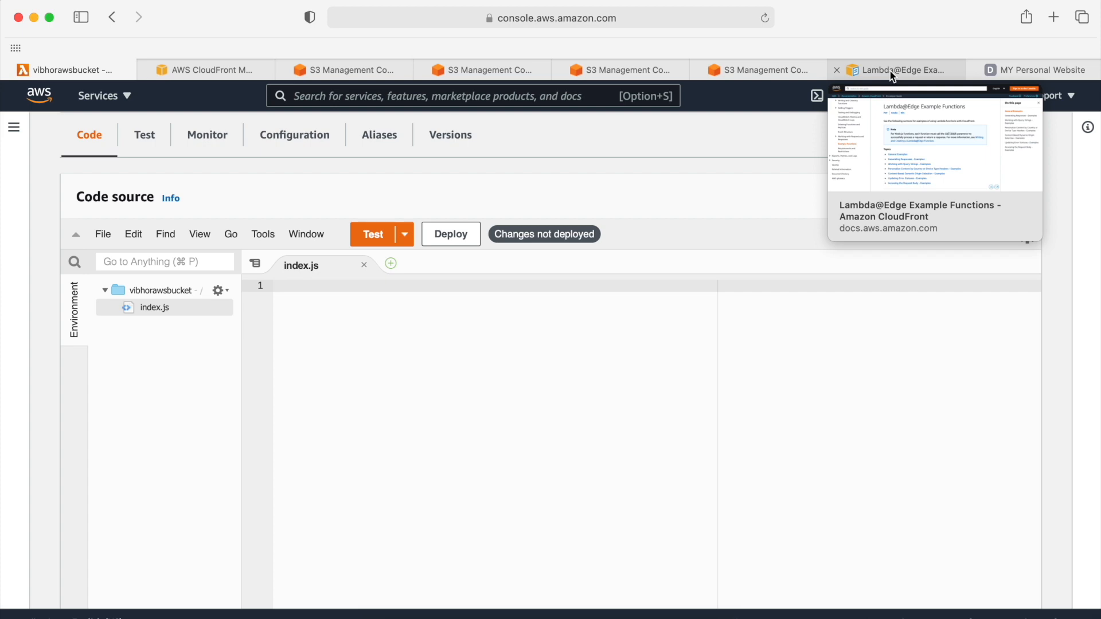
left_click(892, 75)
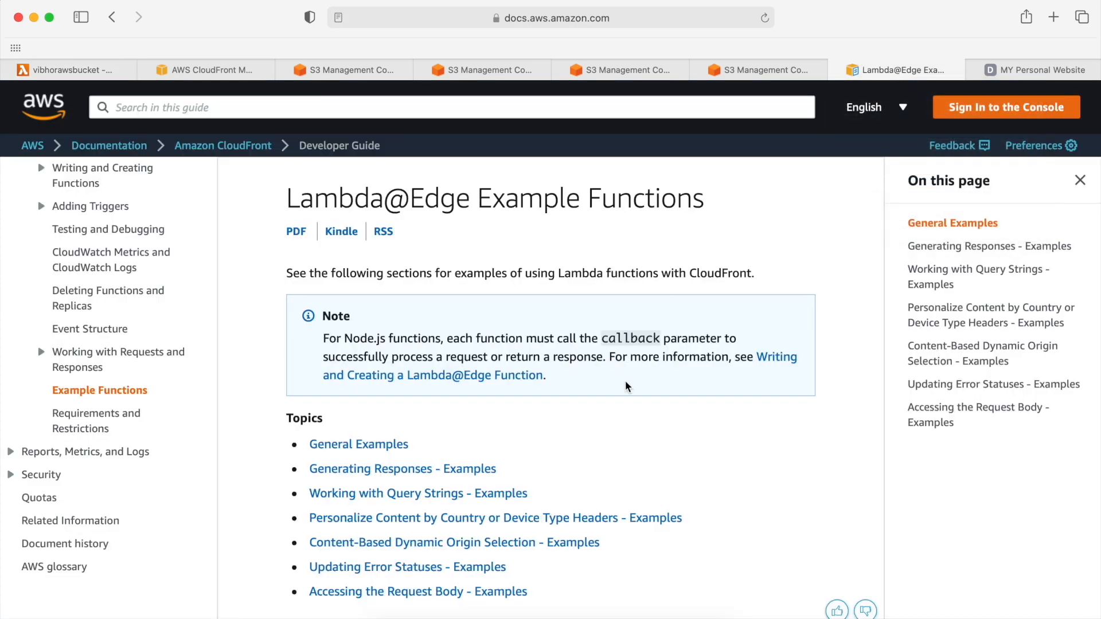
scroll(626, 386, "down", 3)
scroll(627, 386, "down", 10)
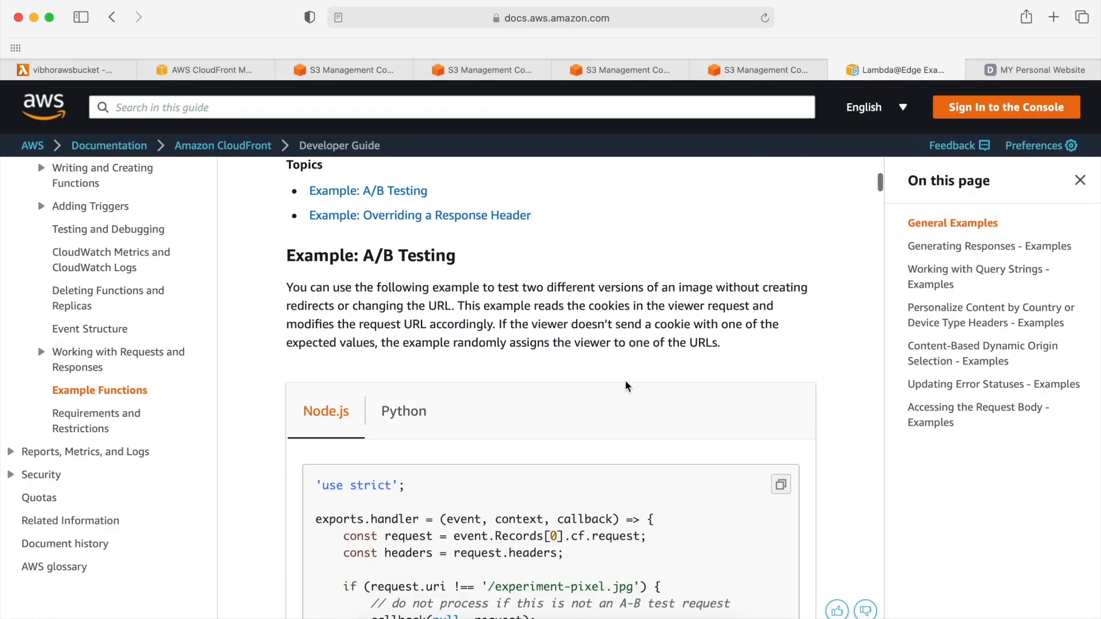
scroll(627, 386, "down", 12)
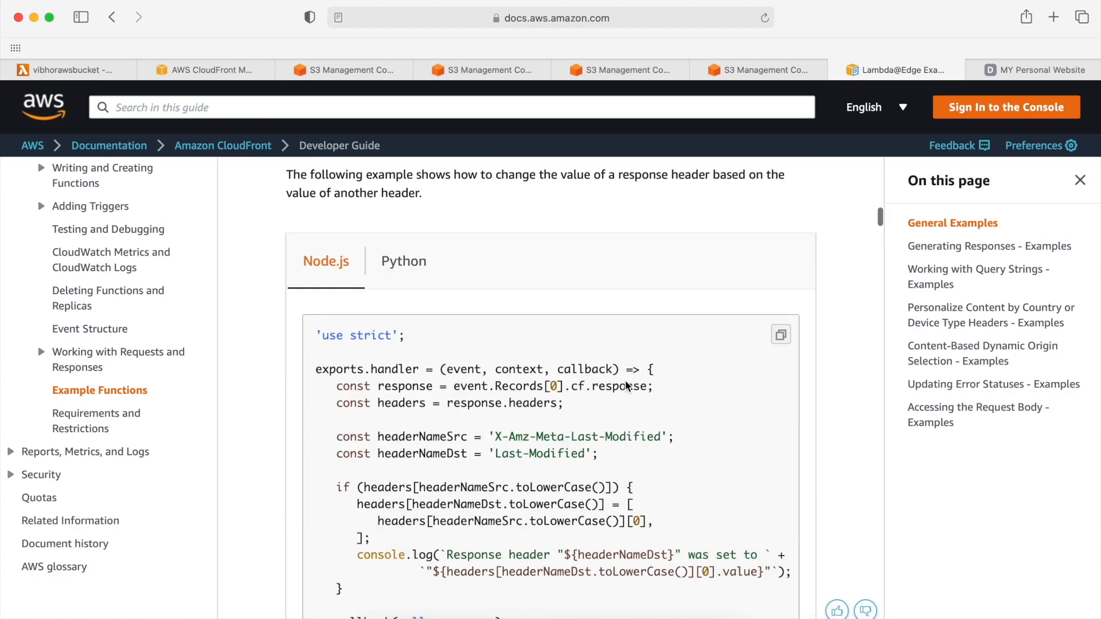
scroll(626, 386, "down", 12)
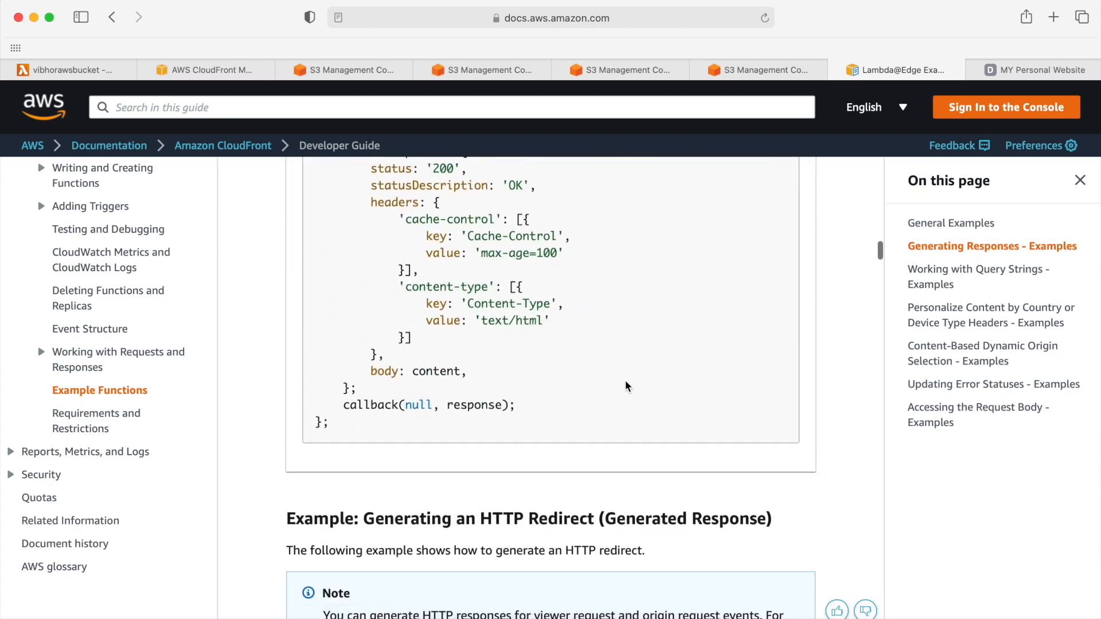
scroll(627, 386, "down", 15)
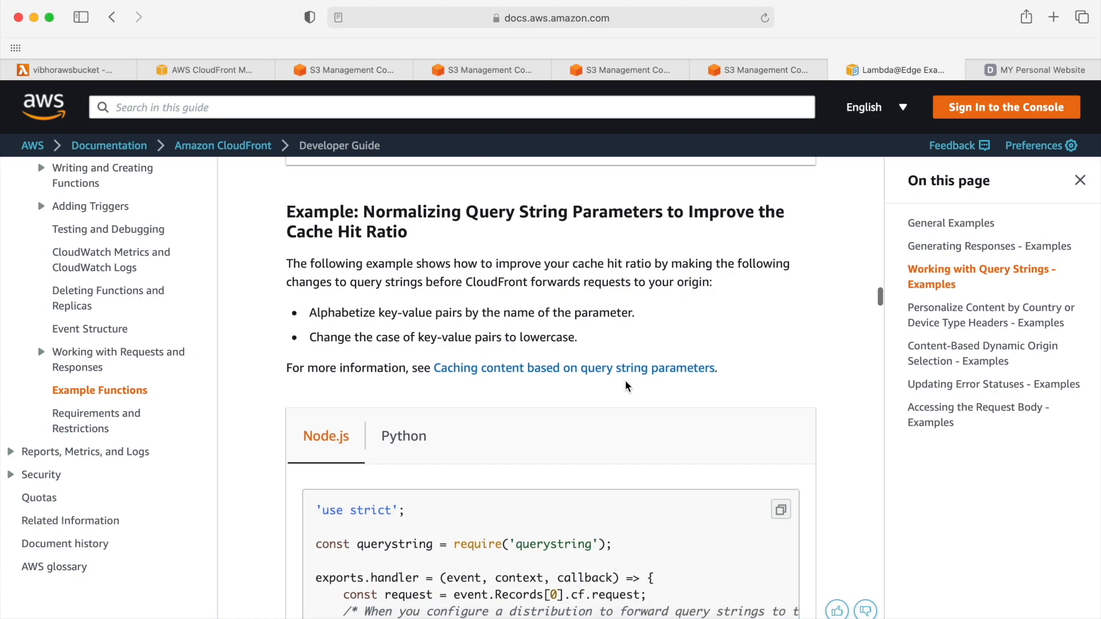
scroll(627, 386, "down", 15)
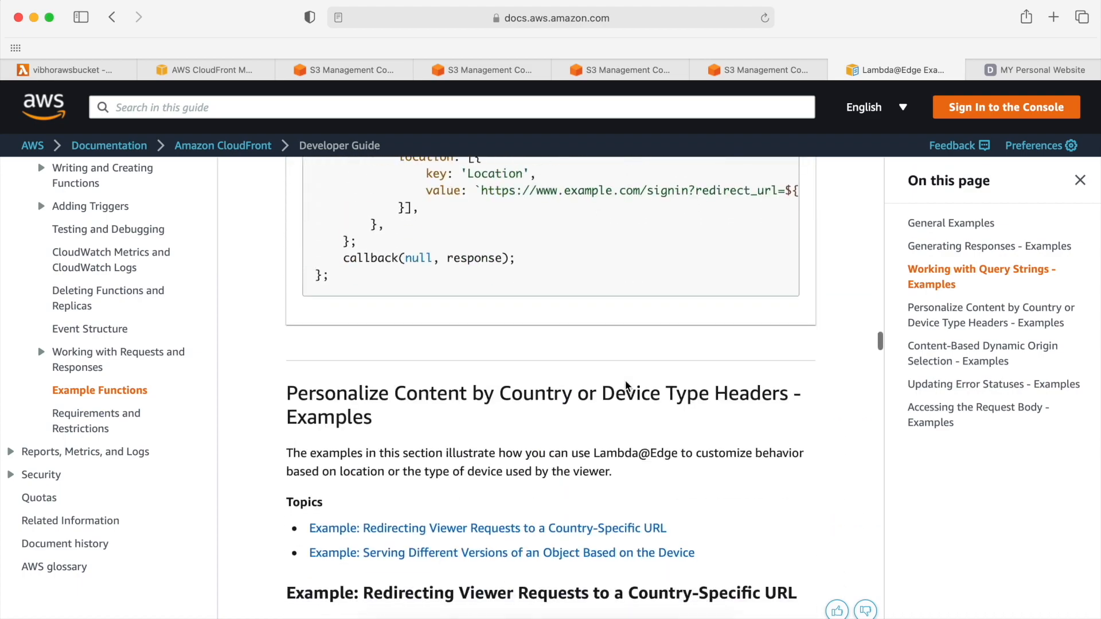
scroll(627, 385, "down", 15)
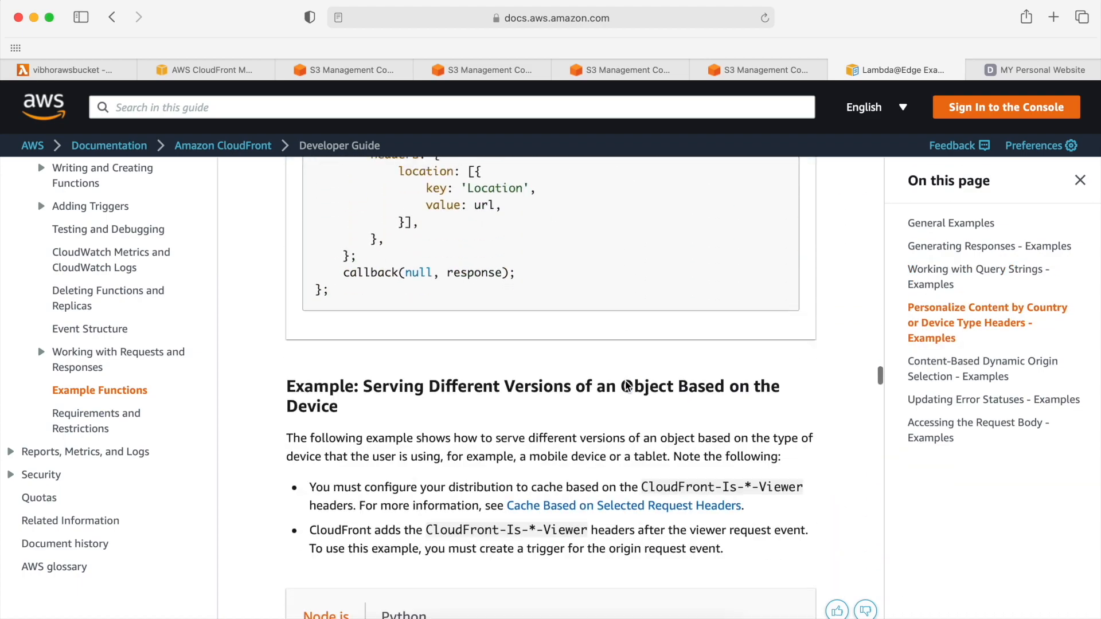
scroll(627, 386, "down", 15)
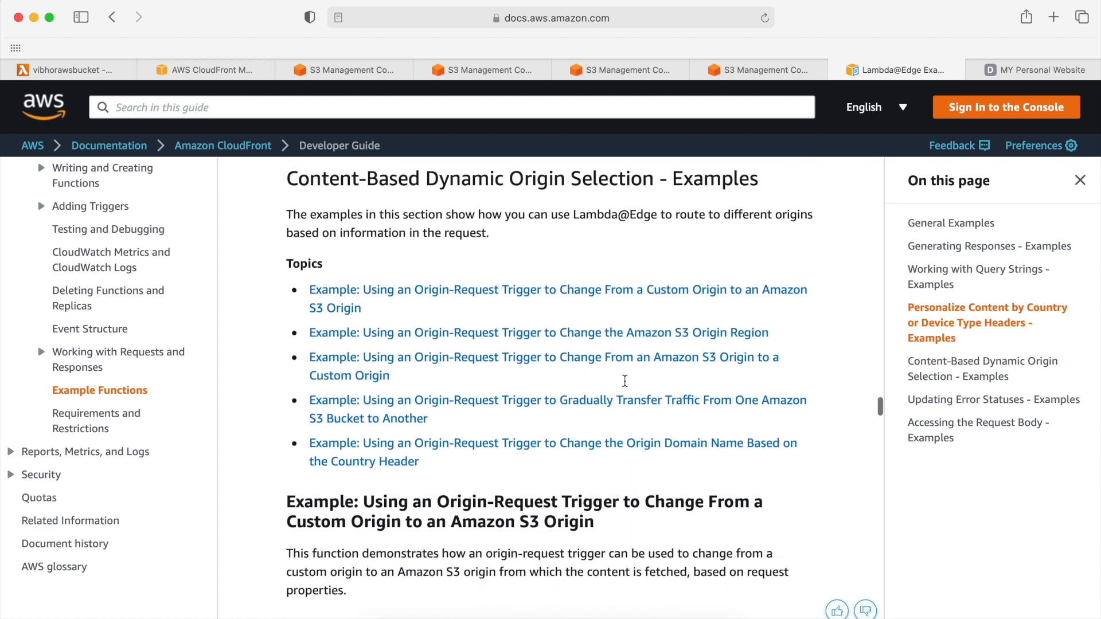
scroll(625, 380, "down", 15)
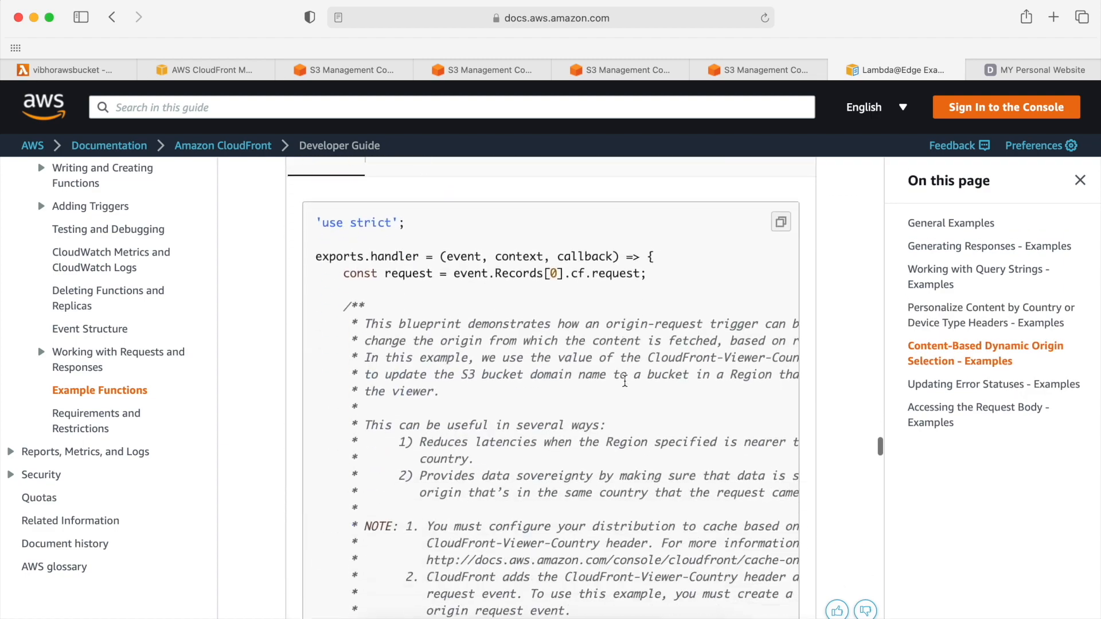
scroll(625, 381, "down", 4)
scroll(625, 386, "up", 15)
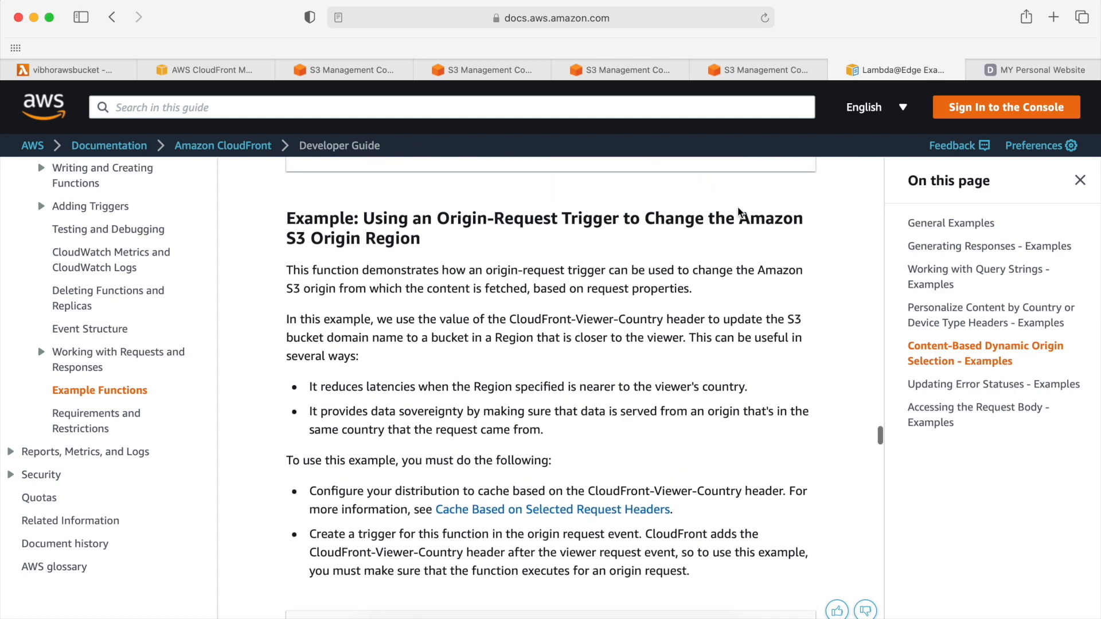
- Copy the Node.js code of the S3 origin region example and paste it into the function's empty index.js
scroll(423, 383, "down", 7)
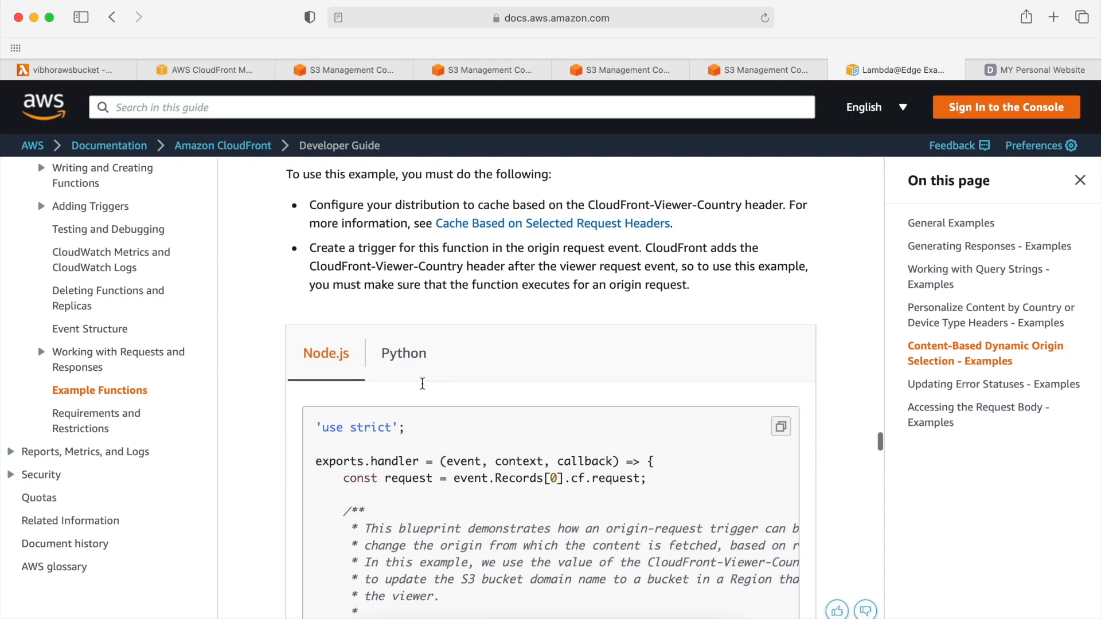
left_click_drag(316, 320, 506, 475)
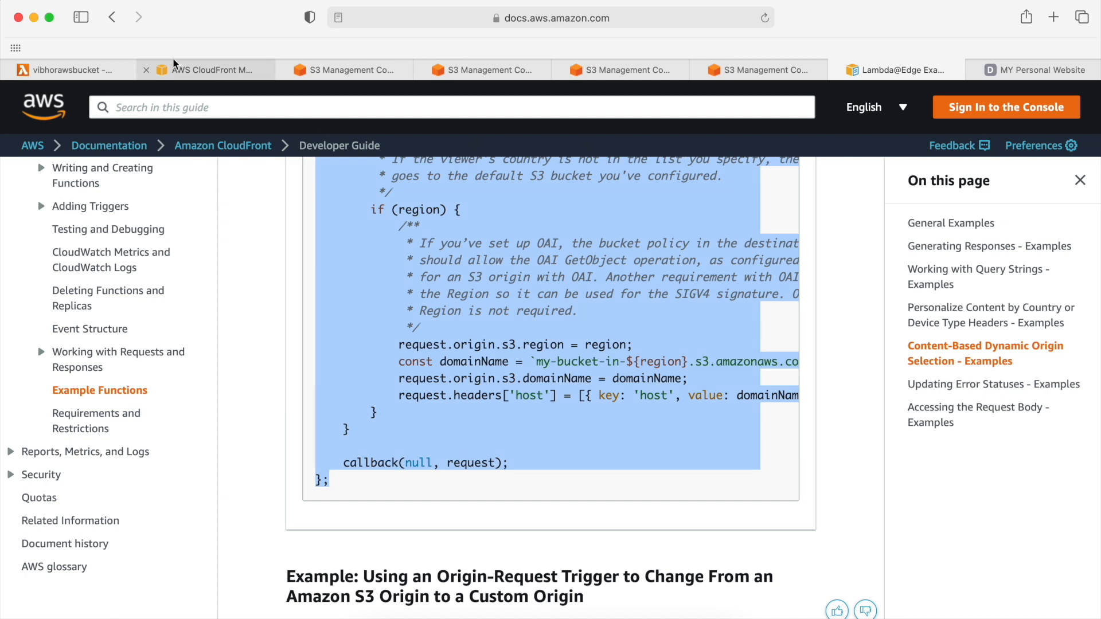
left_click(98, 67)
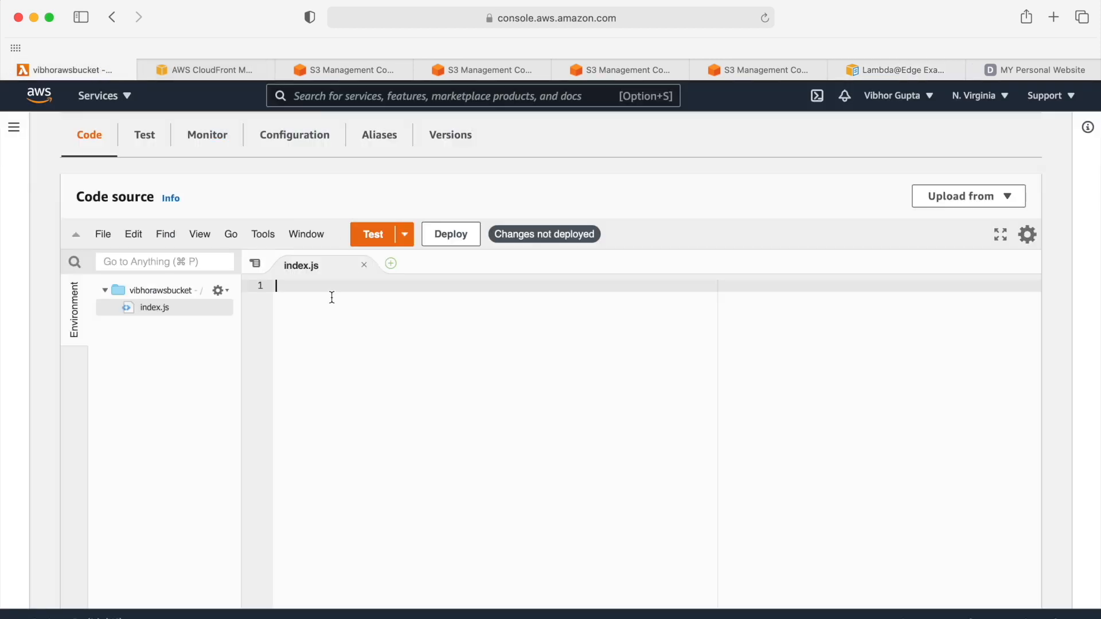
key("super+v")
- Remove the JP, IN and DE entries from the countryToRegion mapping
scroll(437, 363, "up", 2)
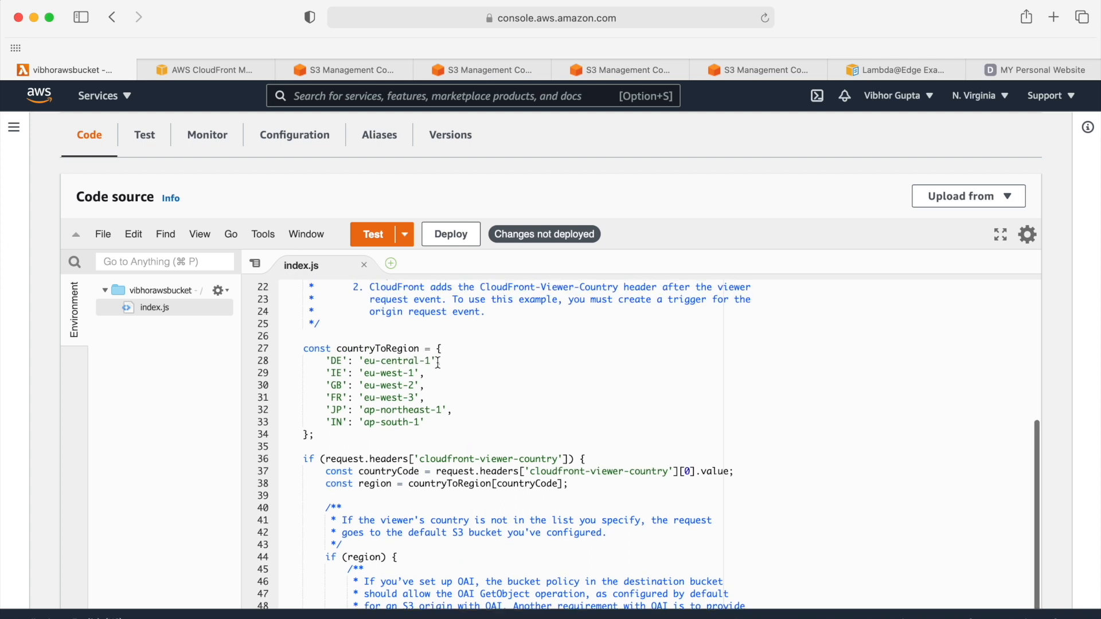
left_click_drag(429, 421, 273, 412)
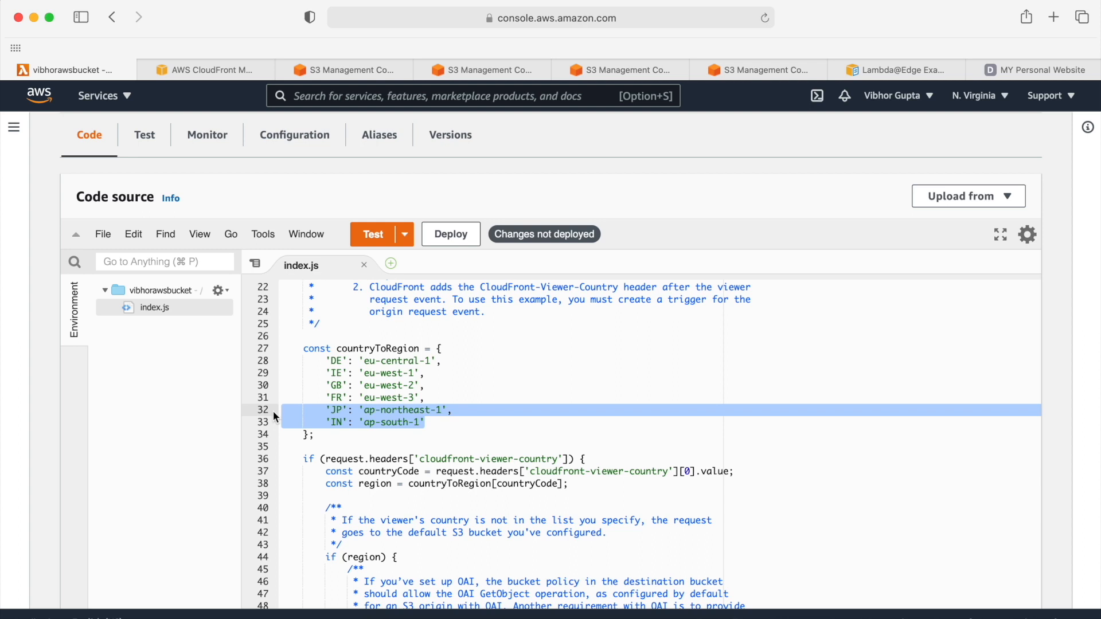
key("BackSpace")
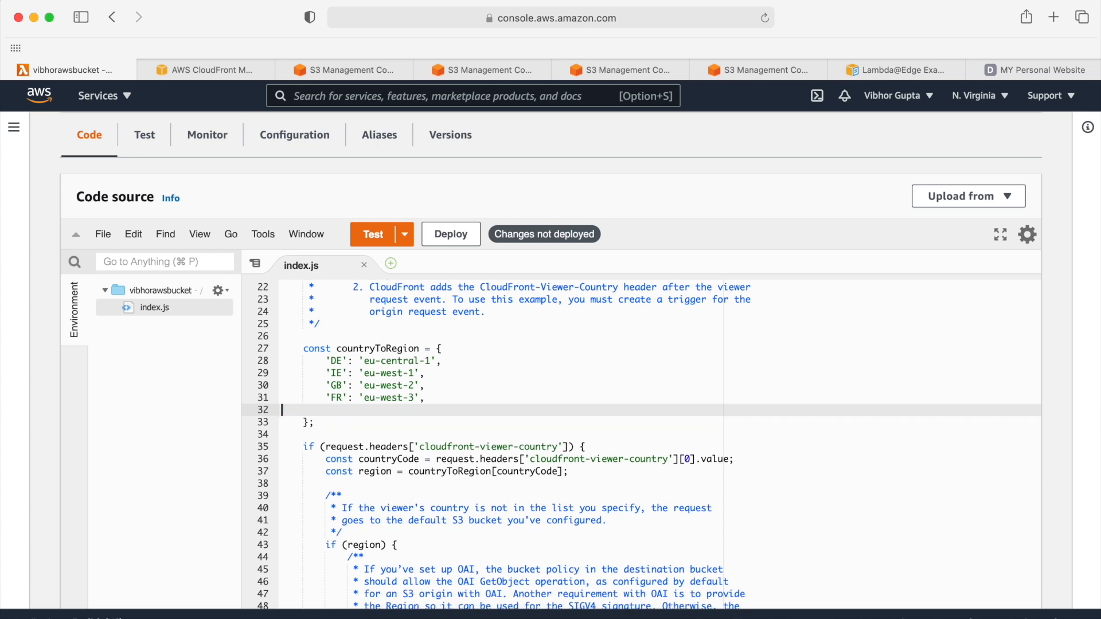
left_click_drag(442, 360, 273, 366)
key("BackSpace")
key("BackSpace")
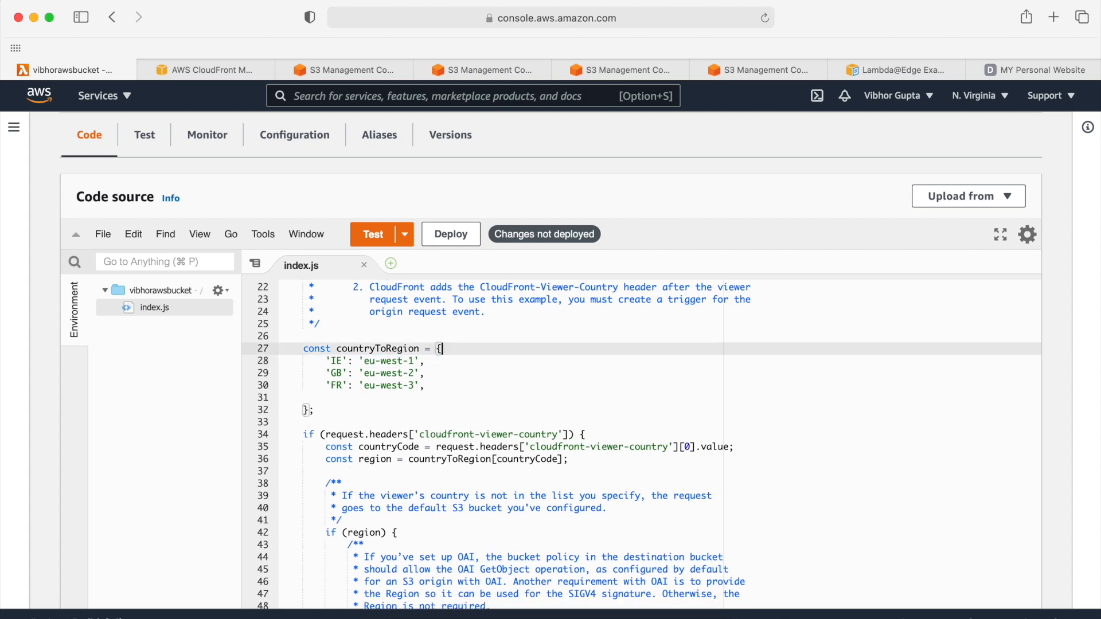
- Delete the comment blocks about unlisted countries and OAI before and inside the region check
scroll(338, 399, "down", 5)
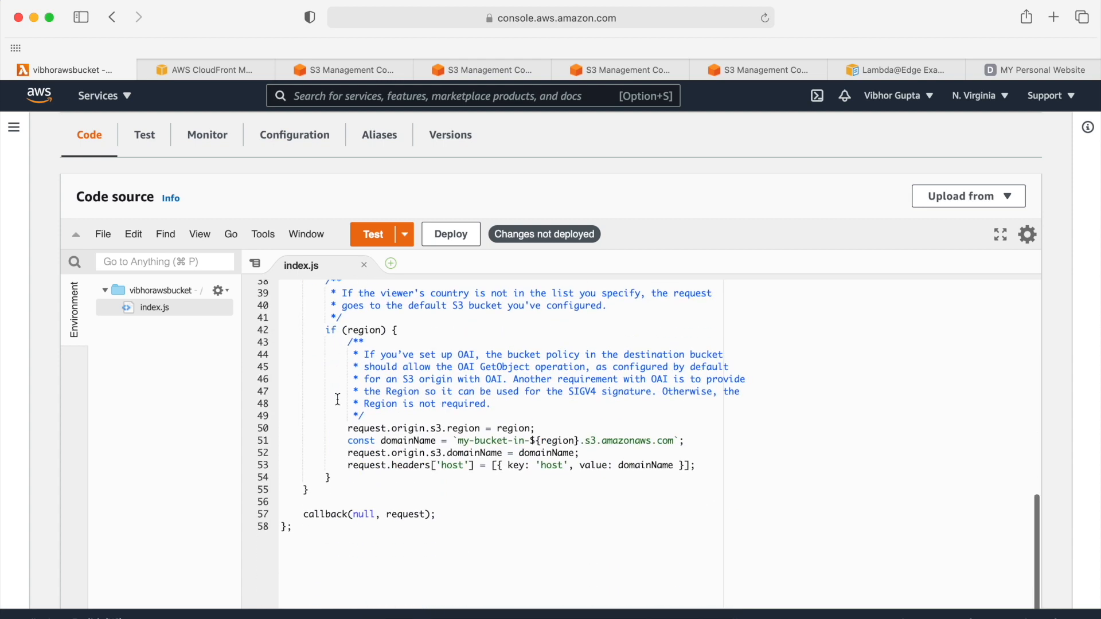
scroll(337, 400, "up", 2)
left_click(347, 384)
left_click_drag(346, 383, 256, 338)
key("BackSpace")
left_click_drag(365, 434, 250, 367)
key("BackSpace")
- Delete the long blueprint description comment above the countryToRegion mapping
scroll(330, 483, "up", 6)
left_click(330, 483)
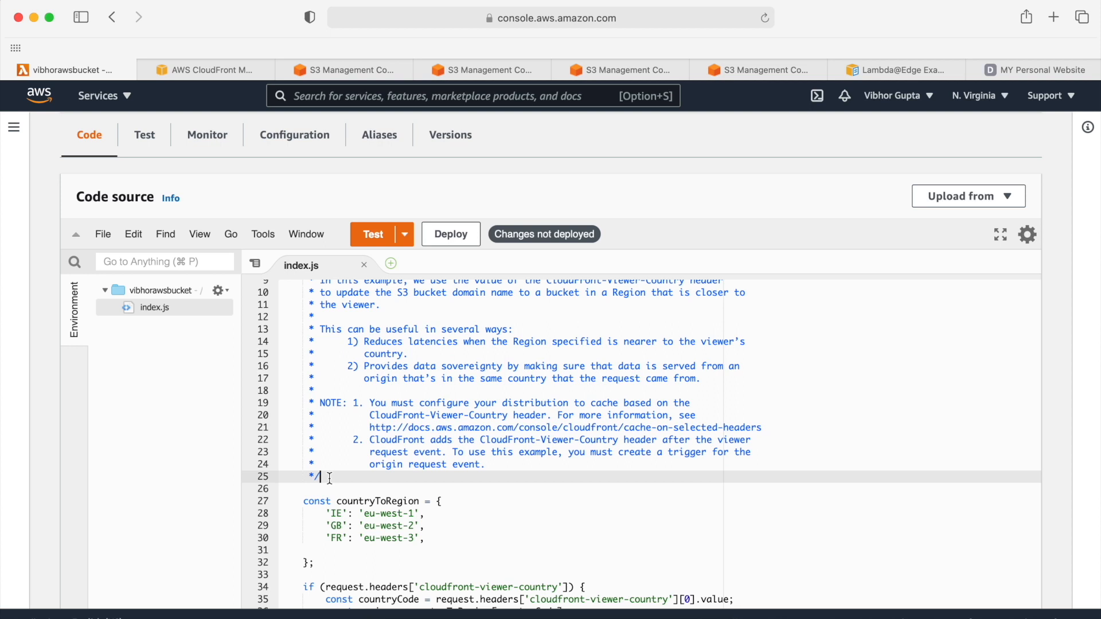
scroll(331, 481, "up", 3)
left_click_drag(329, 542, 232, 310)
key("BackSpace")
key("BackSpace")
key("BackSpace")
- Set domainName to `vibhorawsbucket-${region}.s3.amazonaws.com` in the region check and deploy the code changes
scroll(320, 427, "down", 1)
scroll(320, 426, "up", 3)
scroll(320, 428, "down", 3)
scroll(320, 427, "down", 3)
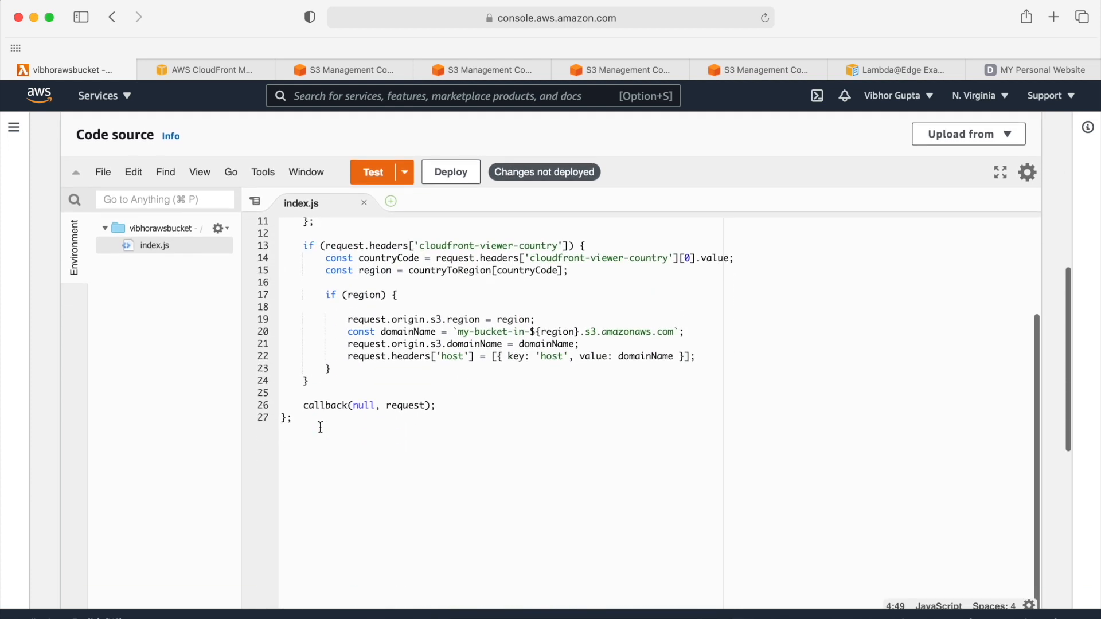
scroll(320, 427, "up", 1)
left_click(320, 427)
left_click_drag(530, 372, 456, 372)
type("vibhoraws")
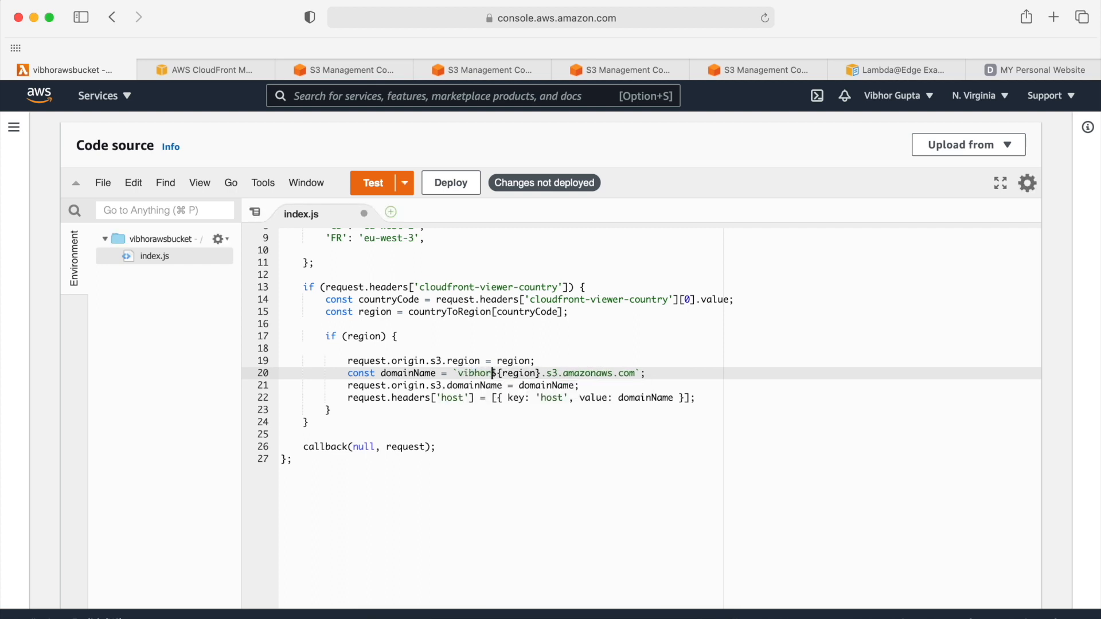
type("bucket")
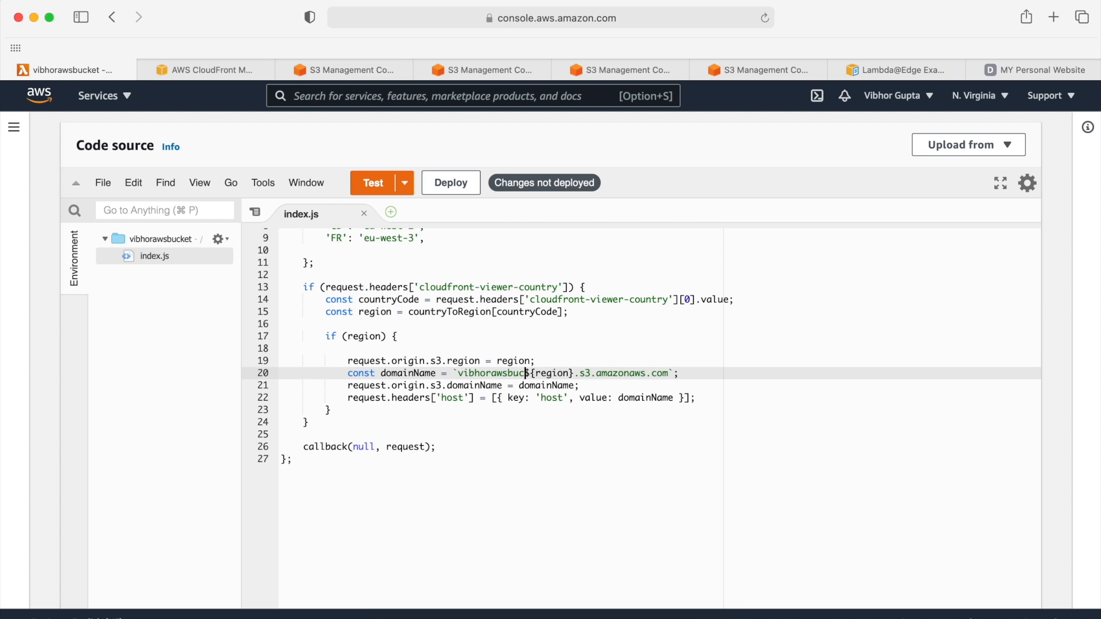
type("-")
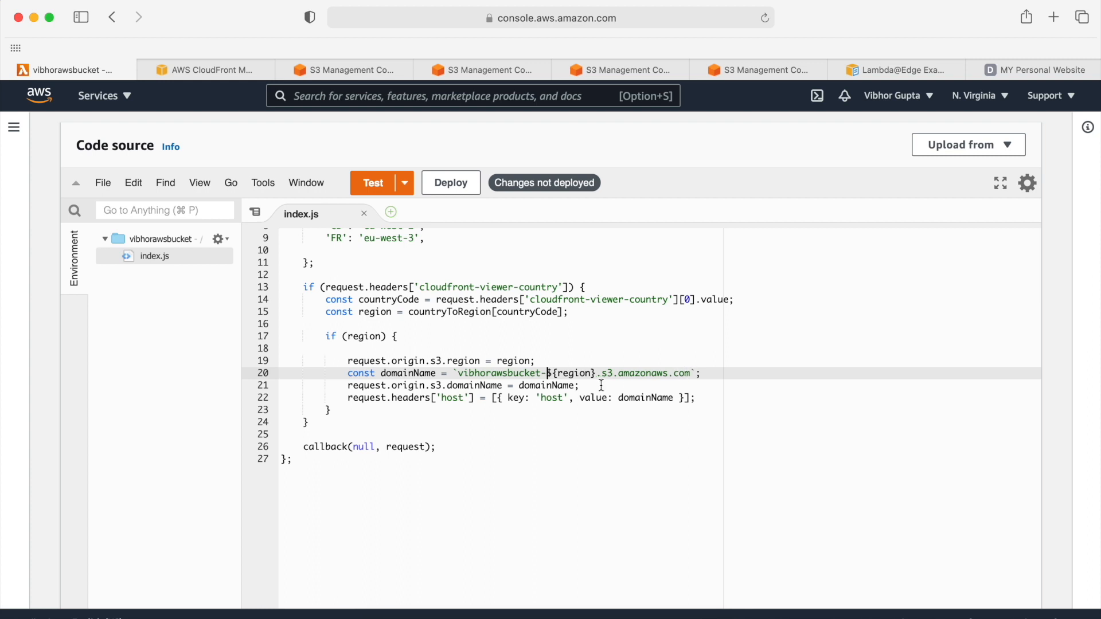
left_click(460, 185)
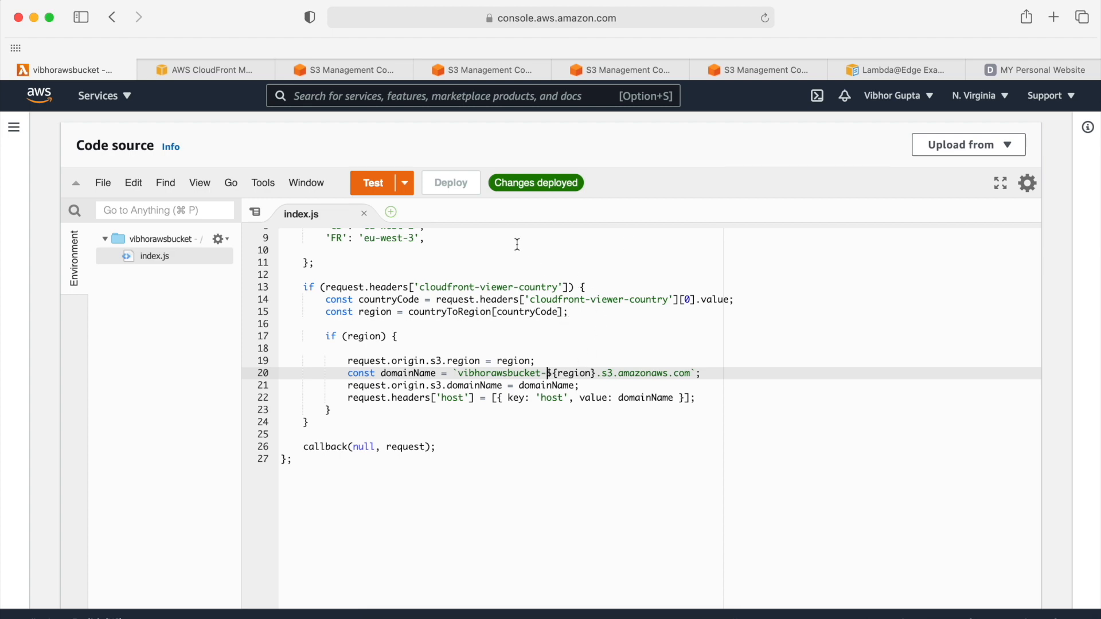
- Start a new trigger for the vibhorawsbucket function and select CloudFront as its source
scroll(465, 187, "up", 10)
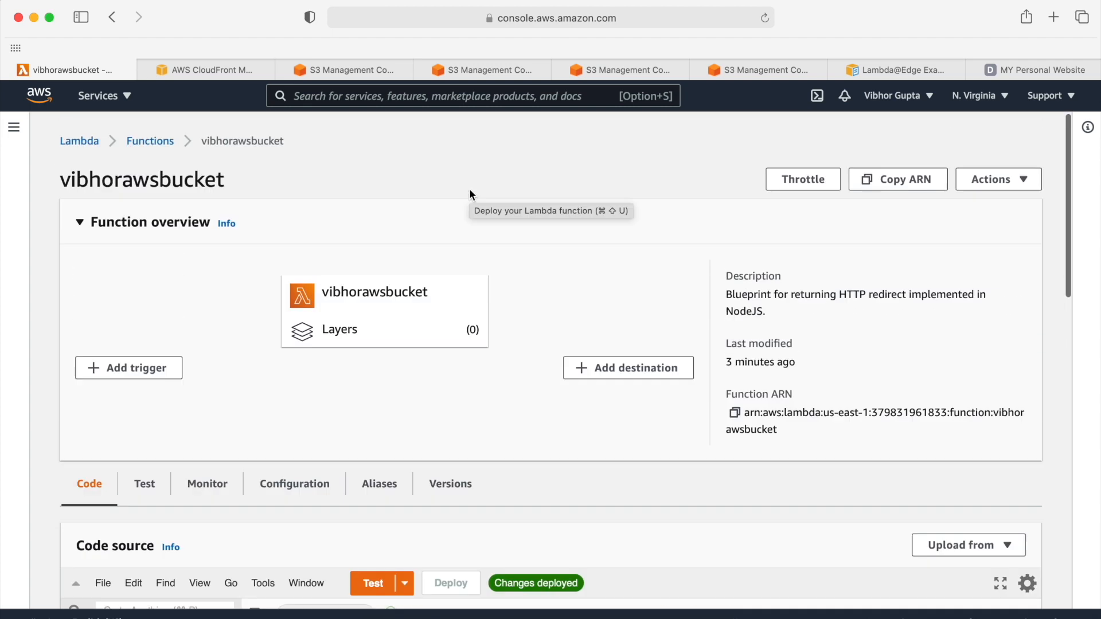
left_click(136, 372)
left_click(283, 273)
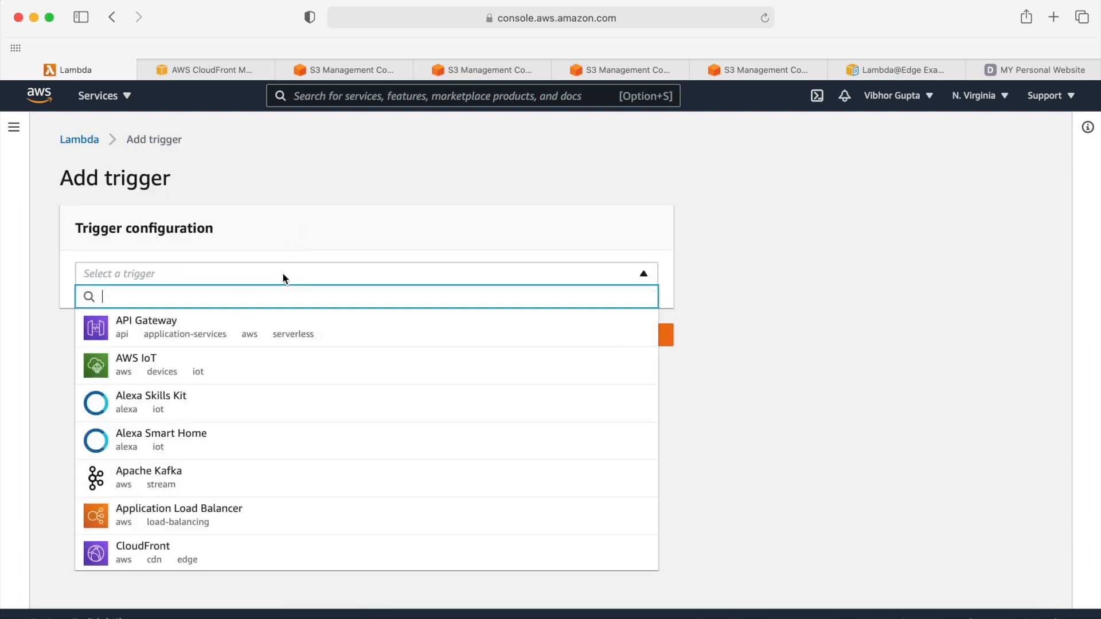
scroll(180, 457, "down", 2)
left_click(162, 497)
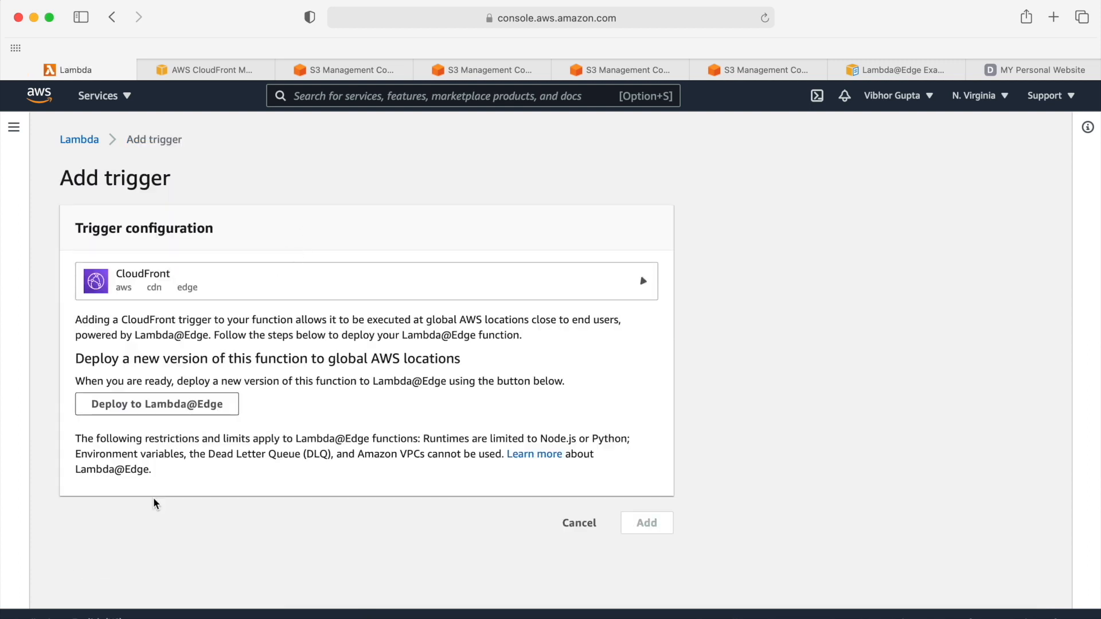
- Deploy the function to Lambda@Edge with a new CloudFront trigger on the Origin request event, acknowledging that a new version gets published and replicated
left_click(169, 405)
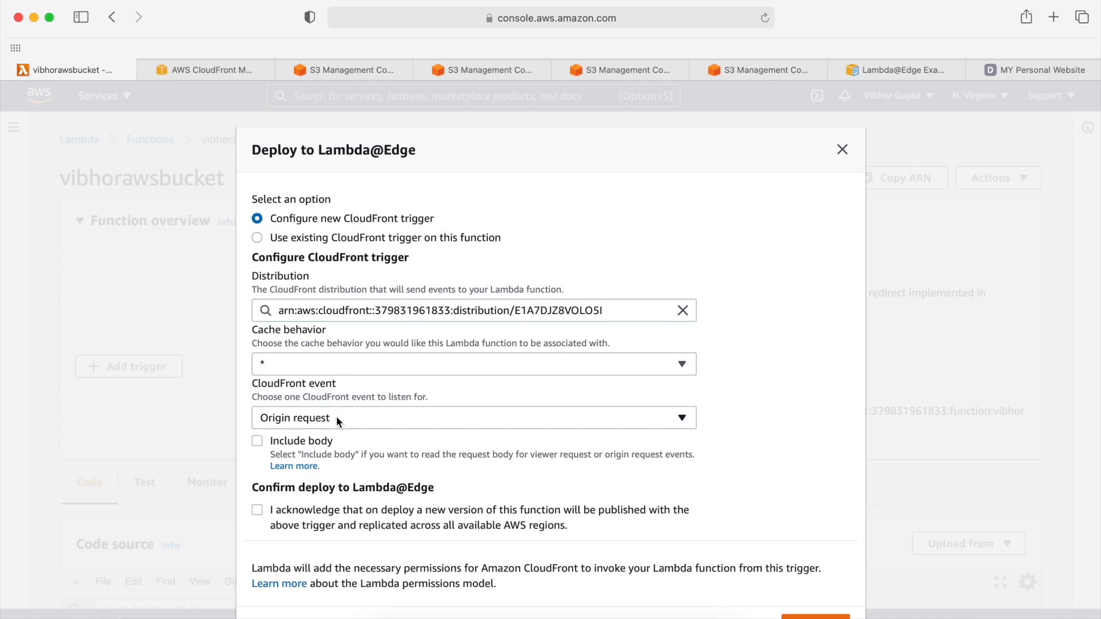
scroll(336, 418, "down", 2)
left_click(257, 466)
left_click(814, 583)
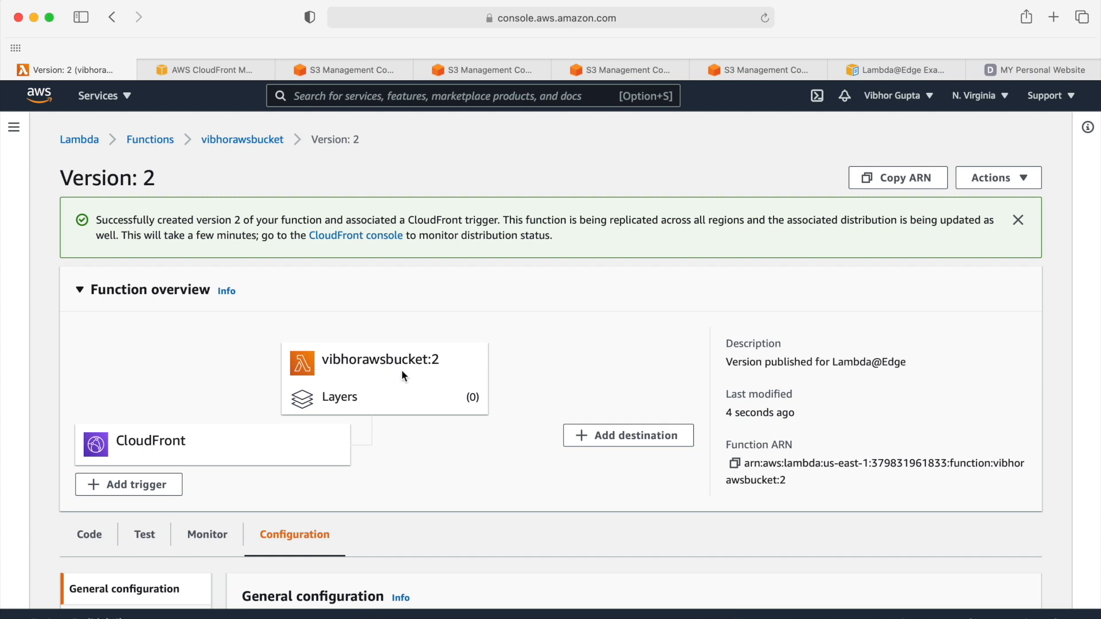
- Switch to the CloudFront console and open the distribution's default (*) cache behavior for editing
left_click(223, 73)
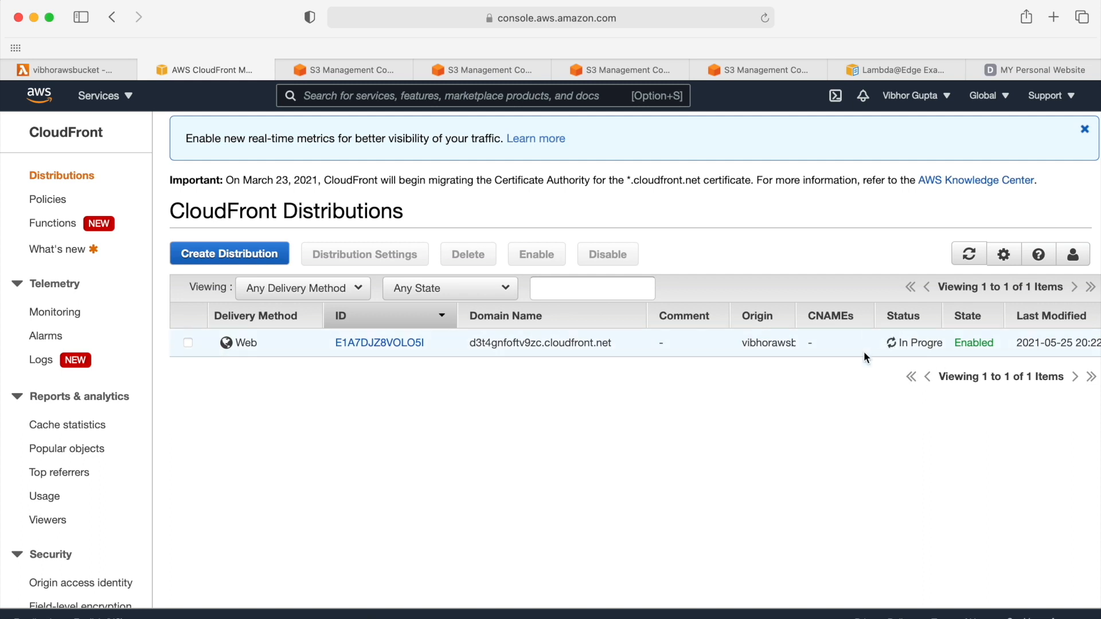
left_click(379, 343)
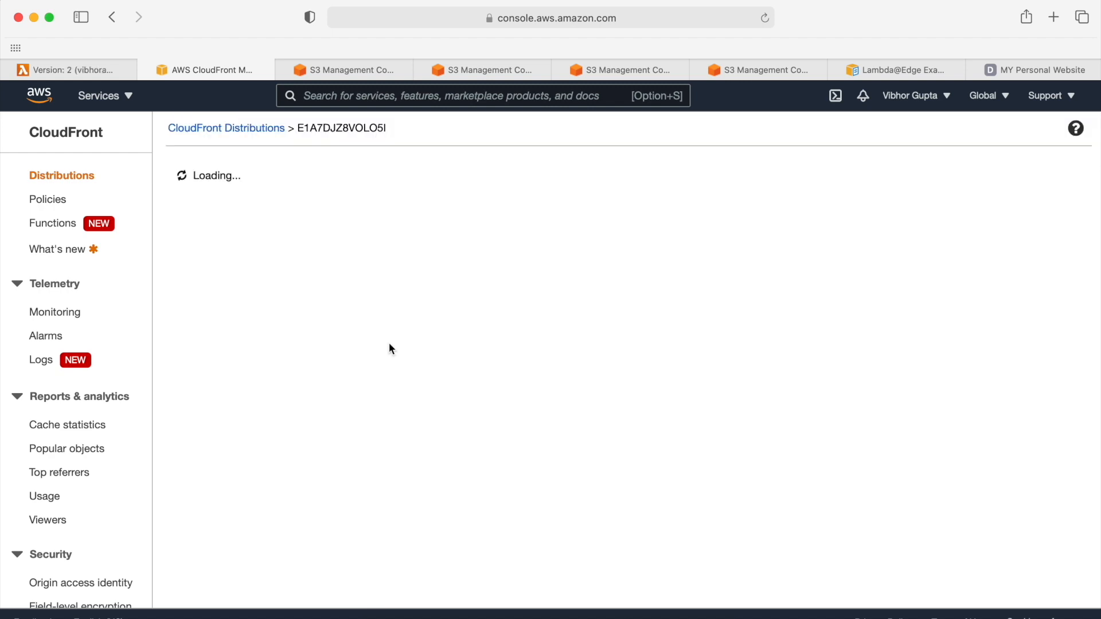
left_click(452, 171)
left_click(189, 315)
left_click(307, 232)
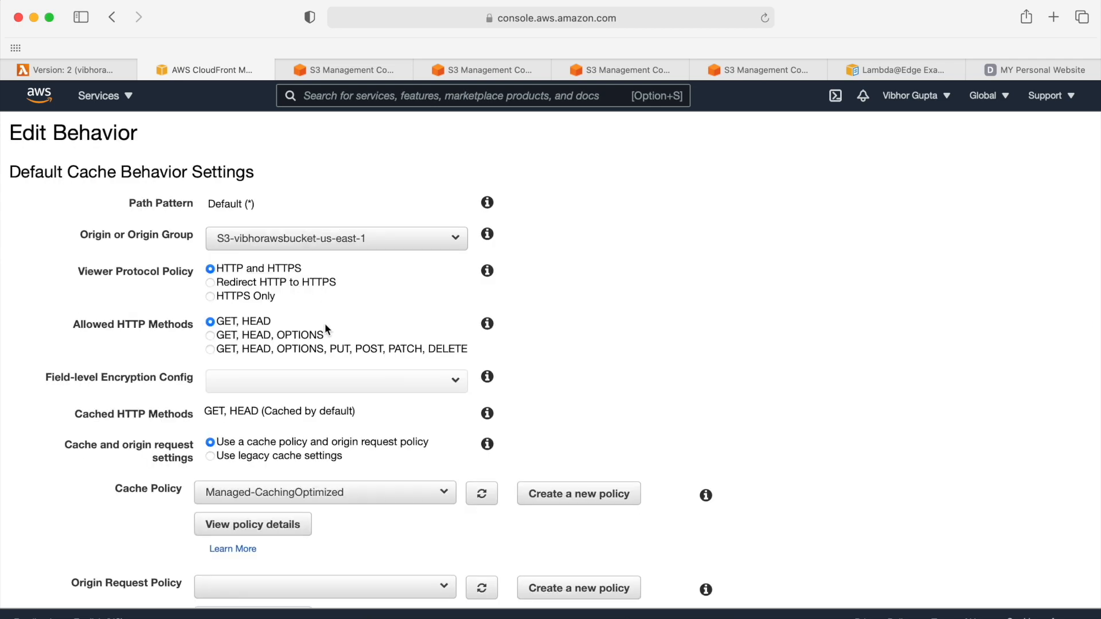
- Change the default behavior to legacy cache settings and set caching based on selected request headers to Whitelist
scroll(324, 327, "down", 6)
scroll(324, 328, "up", 2)
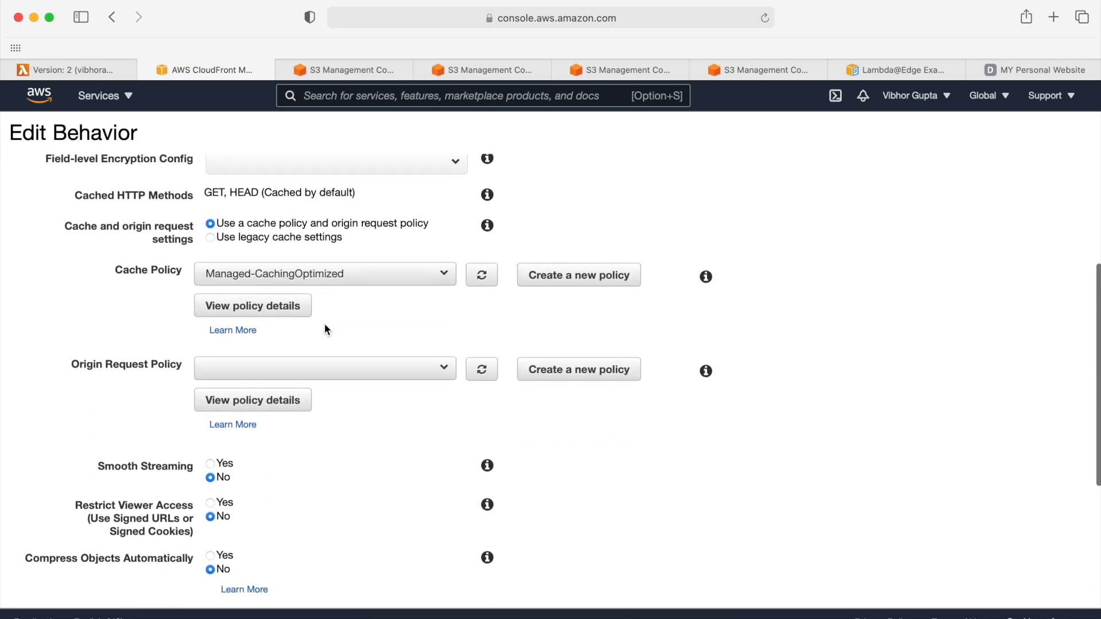
left_click(211, 244)
left_click(283, 293)
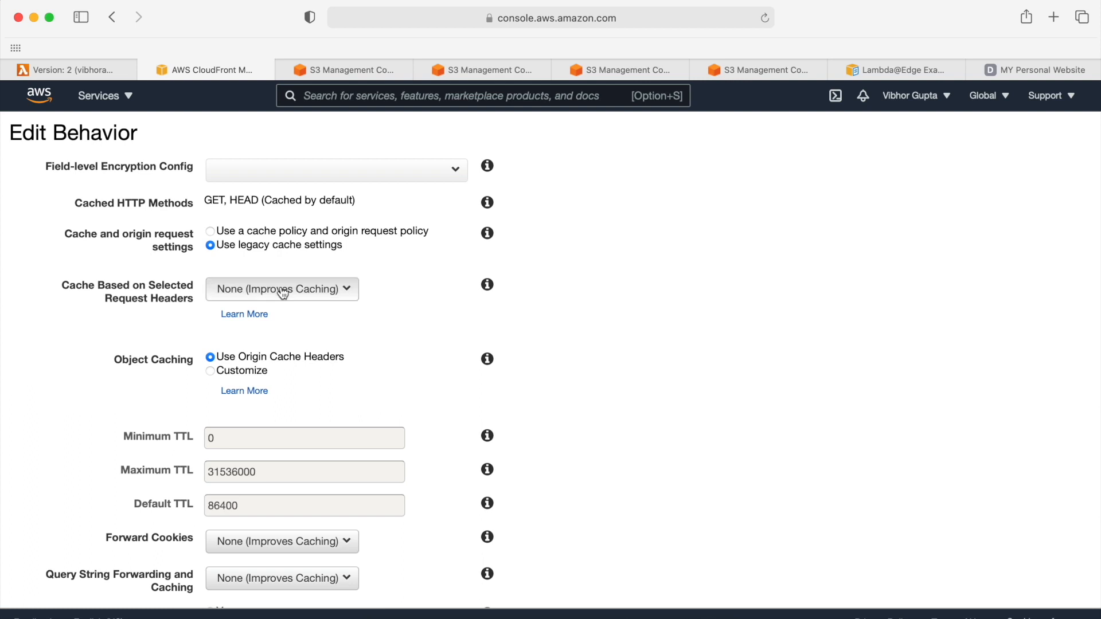
left_click(241, 337)
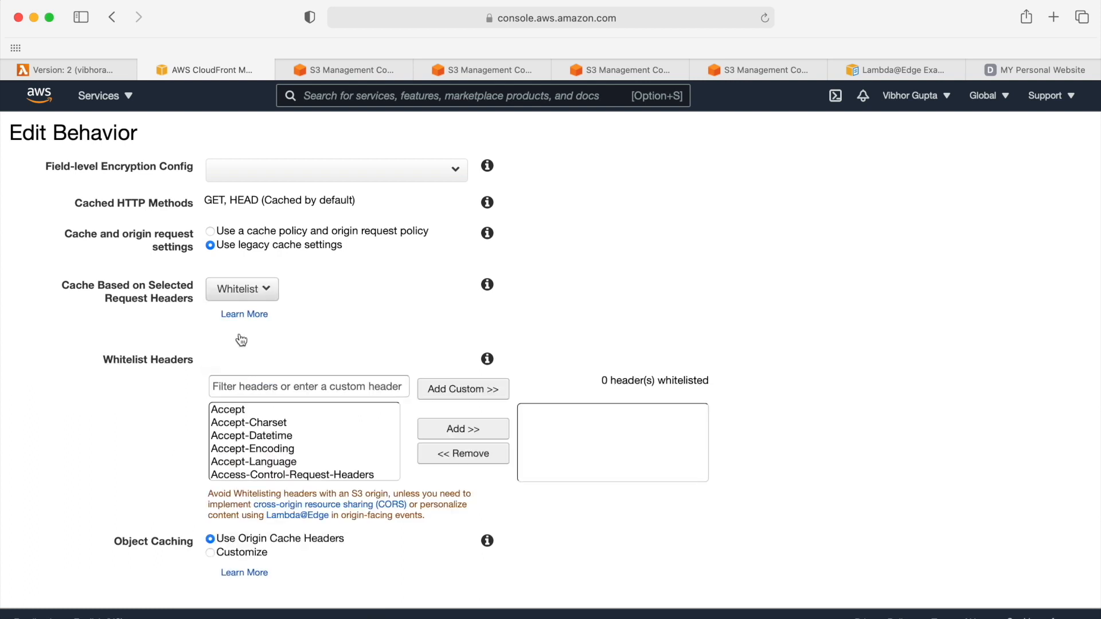
- Add CloudFront-Viewer-Country to the whitelisted headers and save the edited behavior
left_click(250, 388)
type("cloudfront")
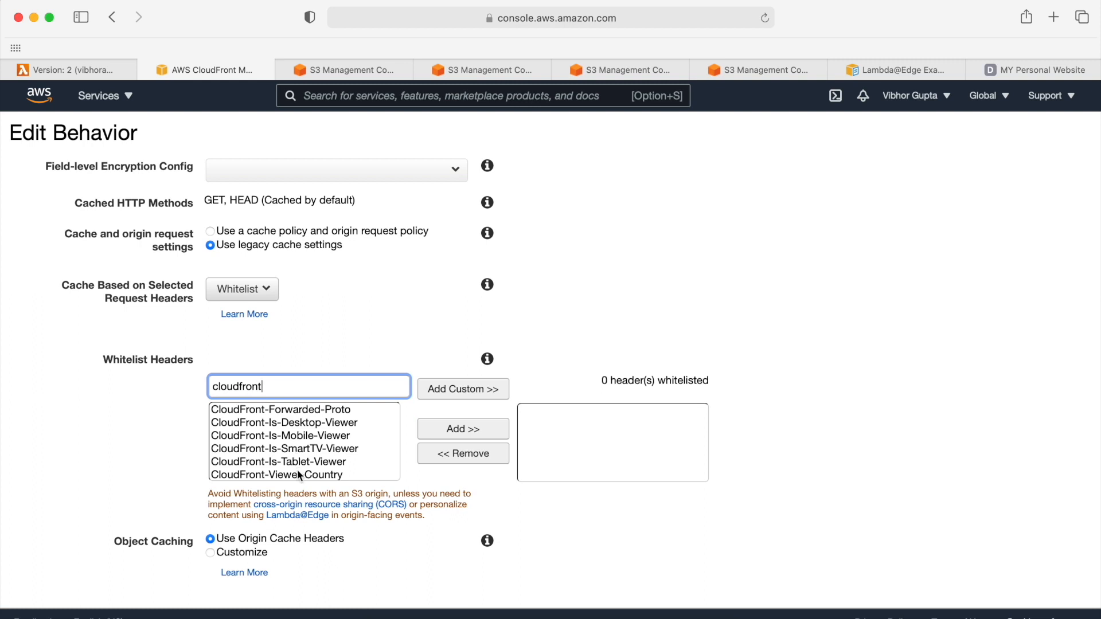
left_click(289, 475)
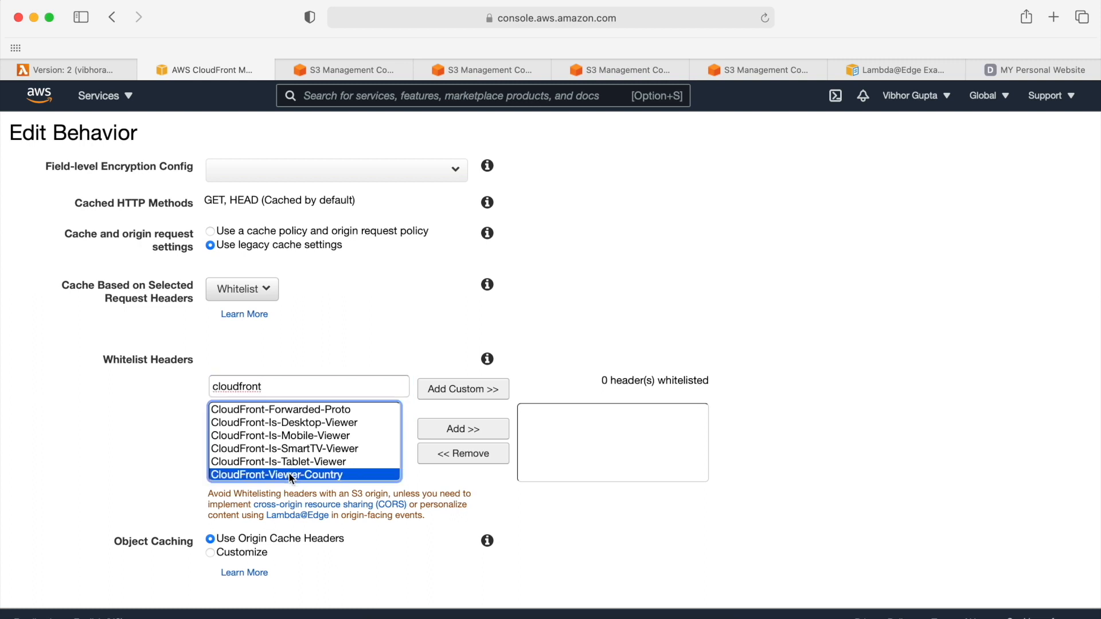
left_click(454, 429)
scroll(582, 436, "down", 6)
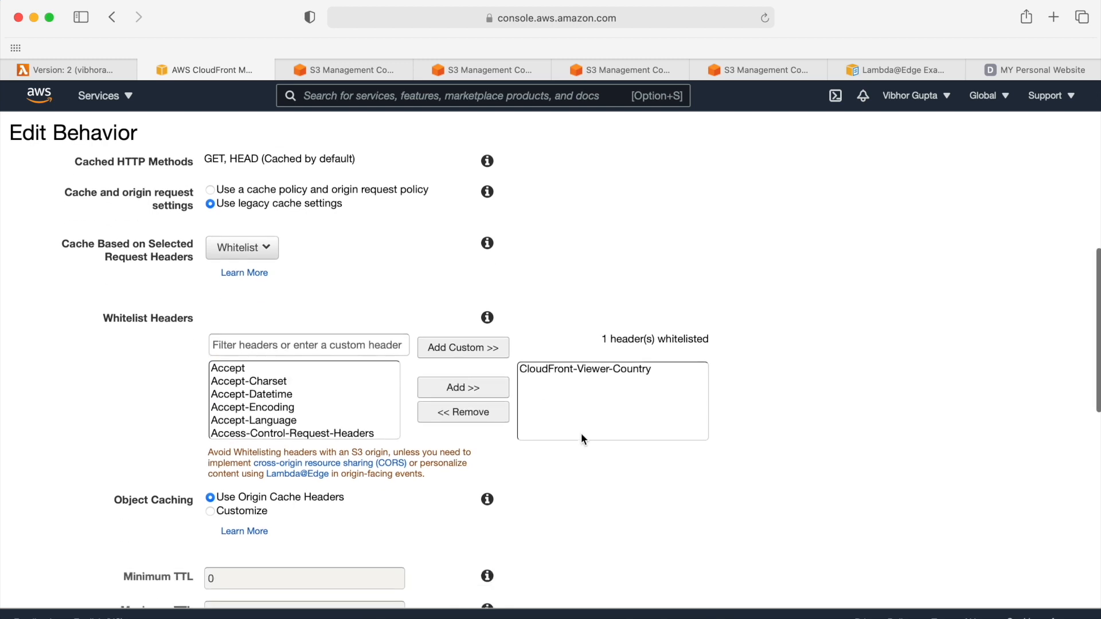
scroll(582, 439, "down", 12)
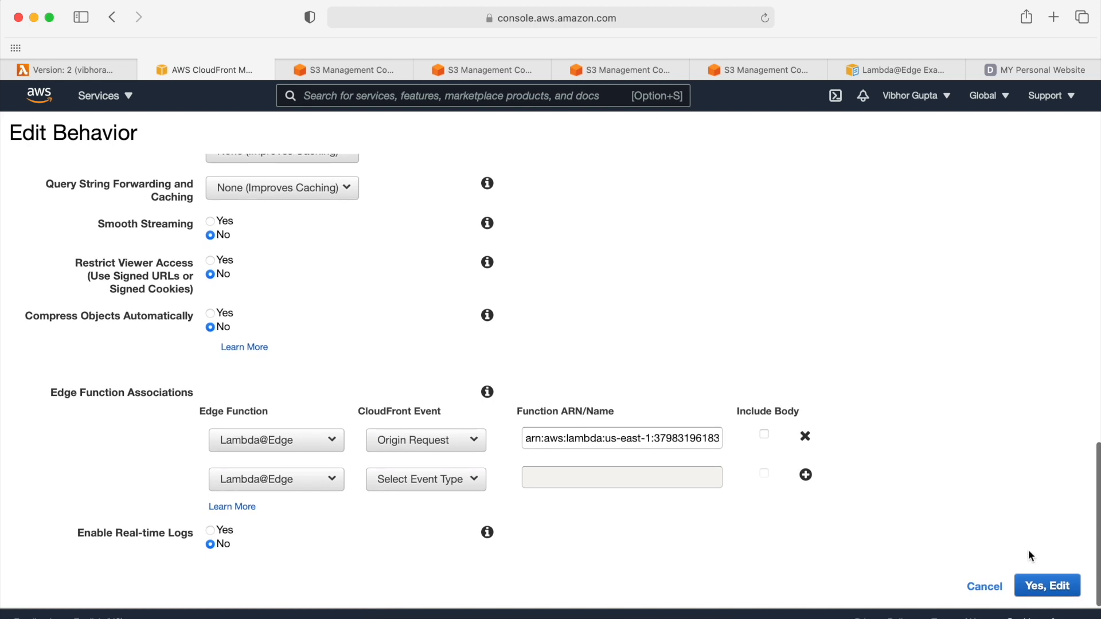
left_click(1048, 584)
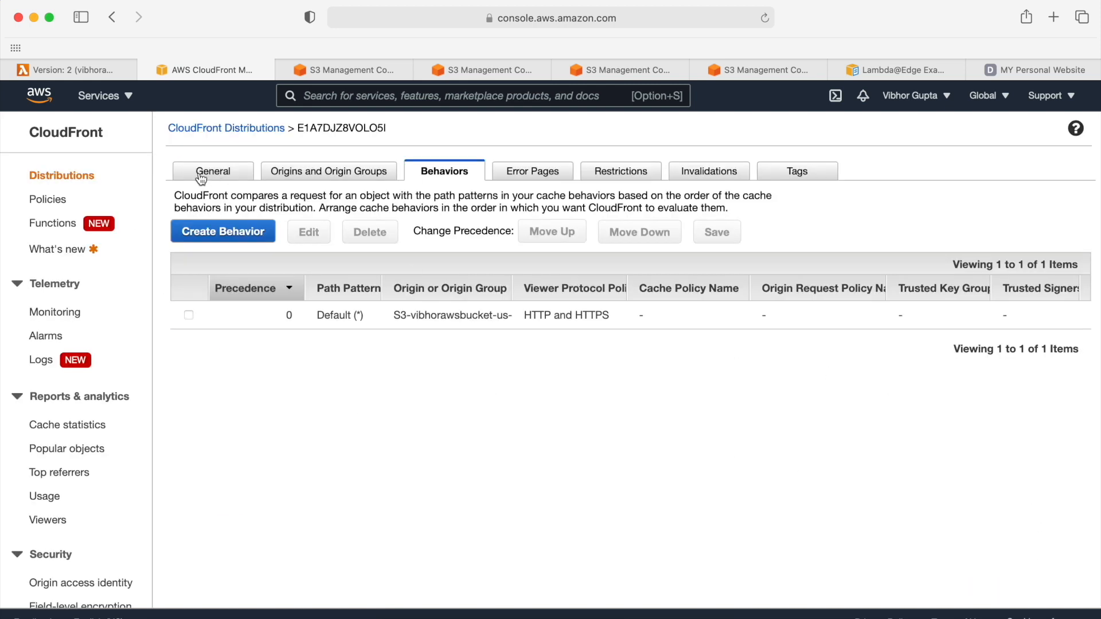
- Return to the distributions list and view d3t4gnfoftv9zc.cloudfront.net in a private browser window without a VPN, closing the window when done
left_click(57, 176)
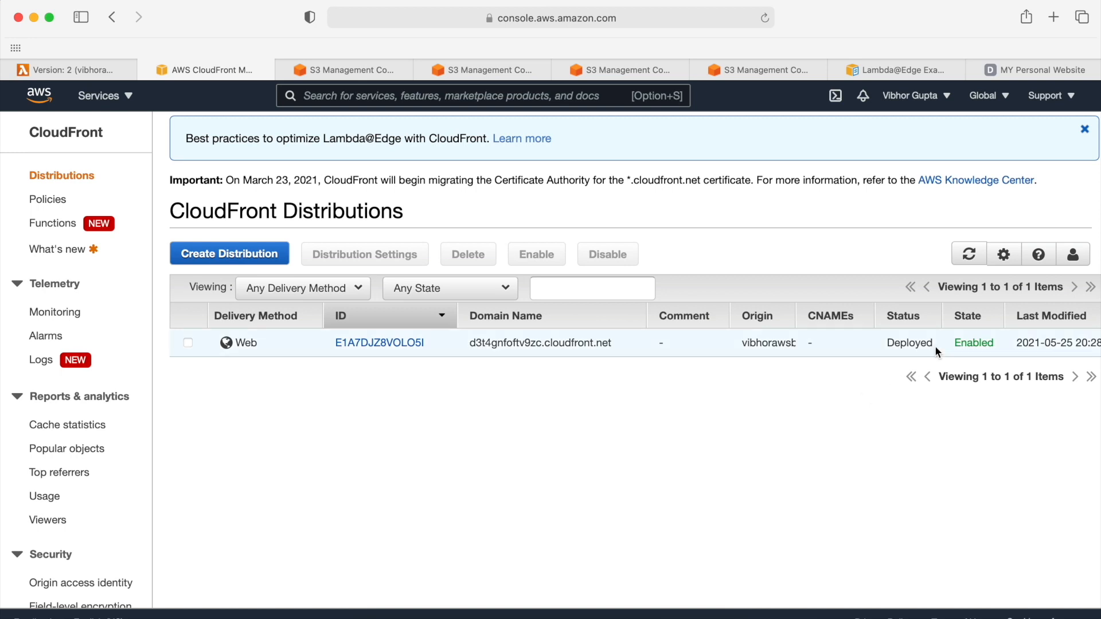
left_click_drag(616, 341, 467, 342)
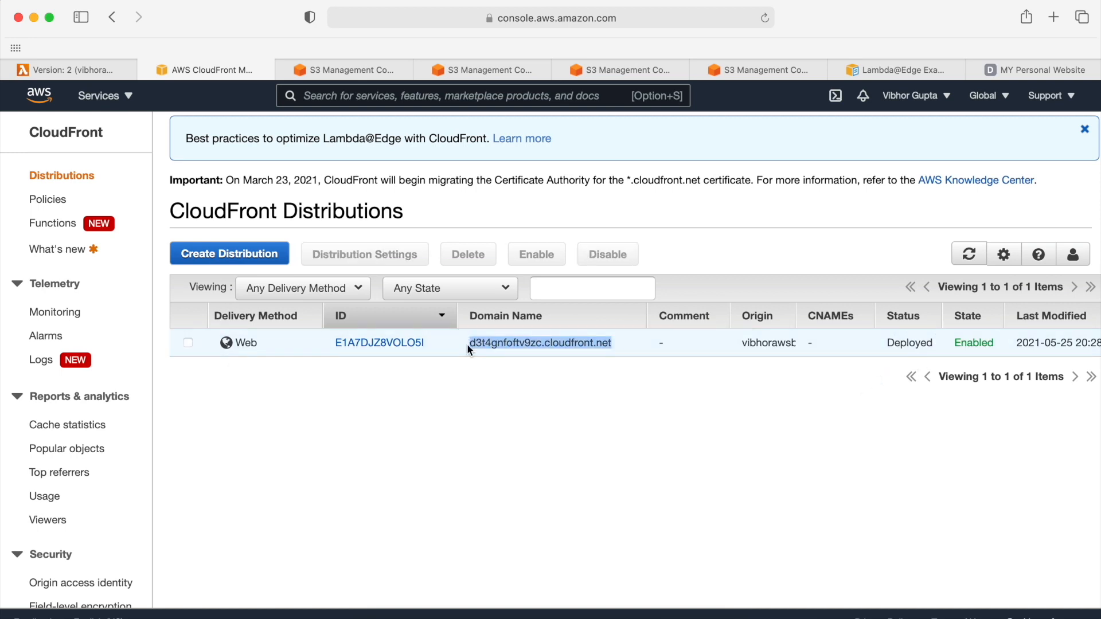
key("super+c")
key("super+shift+n")
key("super+v")
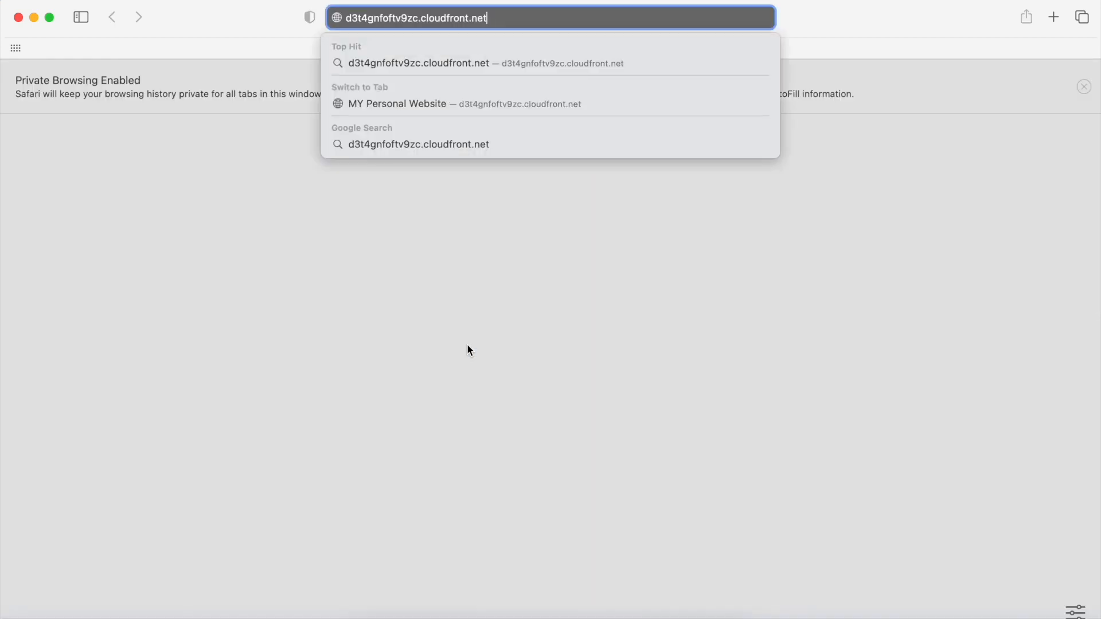
key("Return")
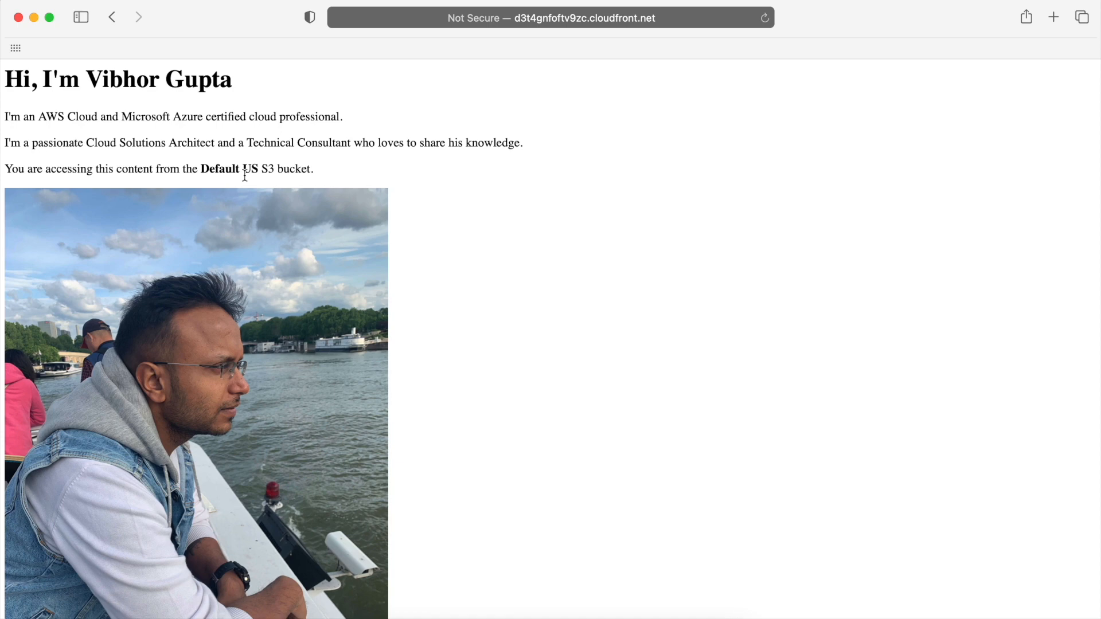
left_click(19, 18)
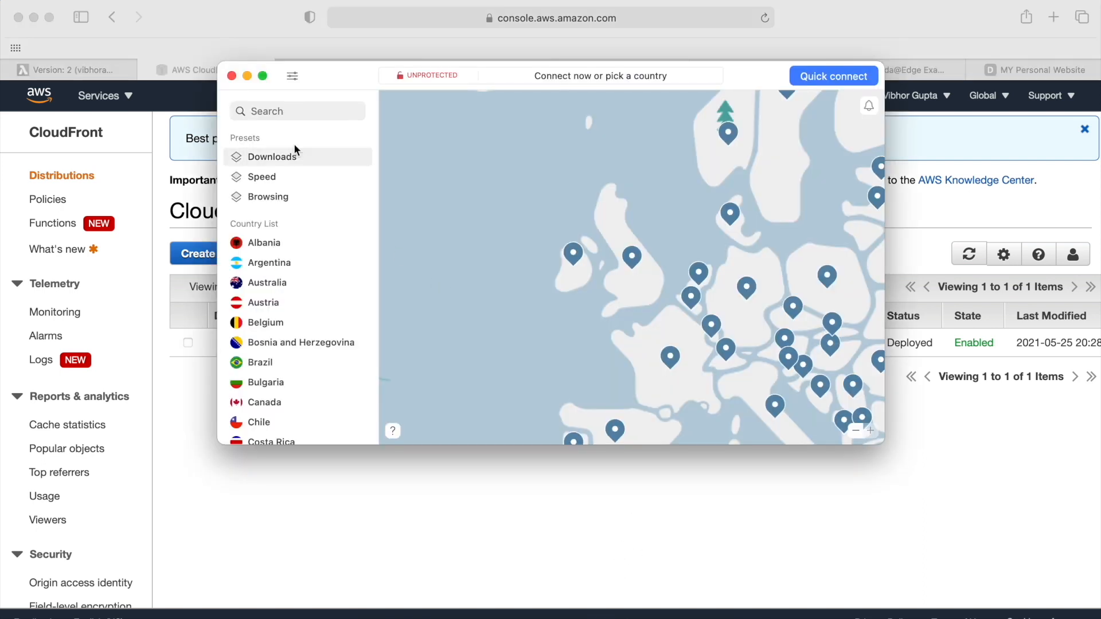
- In the VPN app, search for "united", connect to United Kingdom and minimize the app
left_click(281, 111)
type("uni")
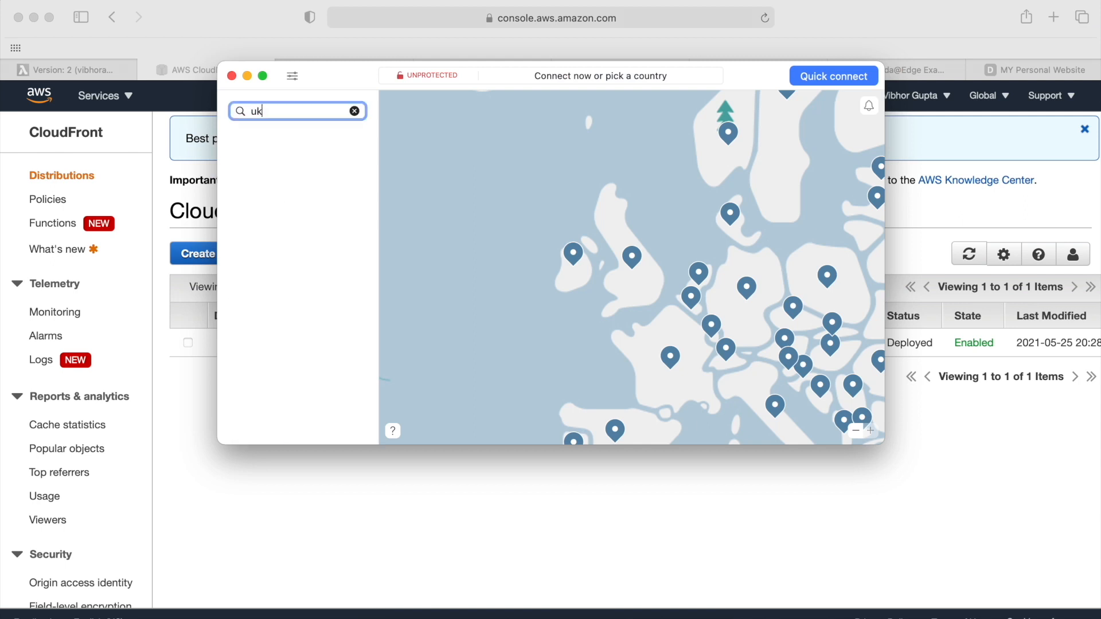
type("ted")
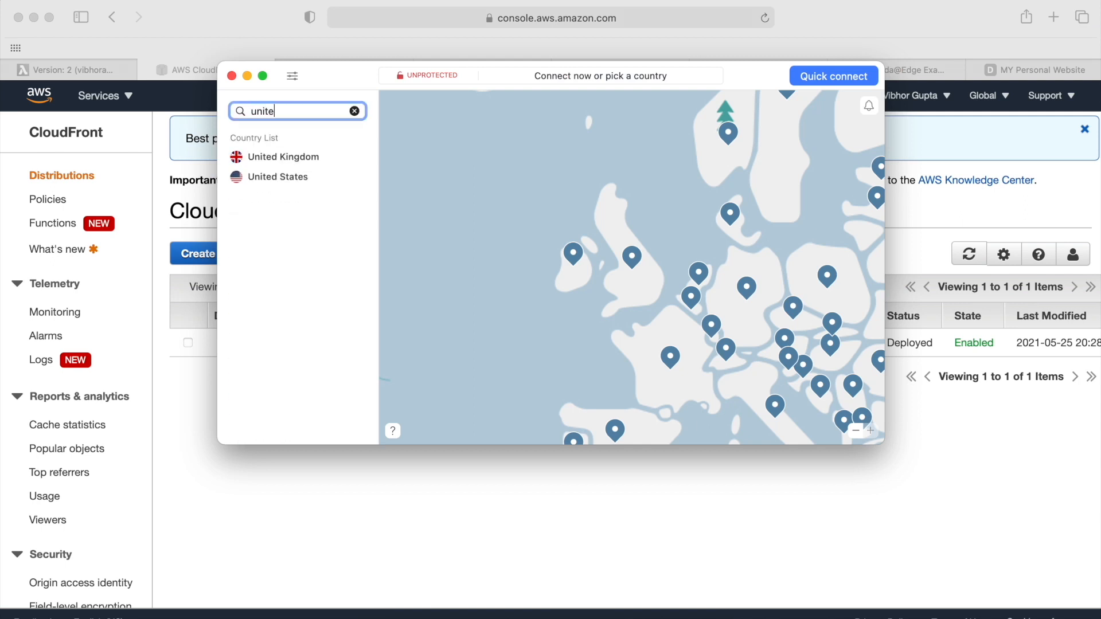
left_click(272, 158)
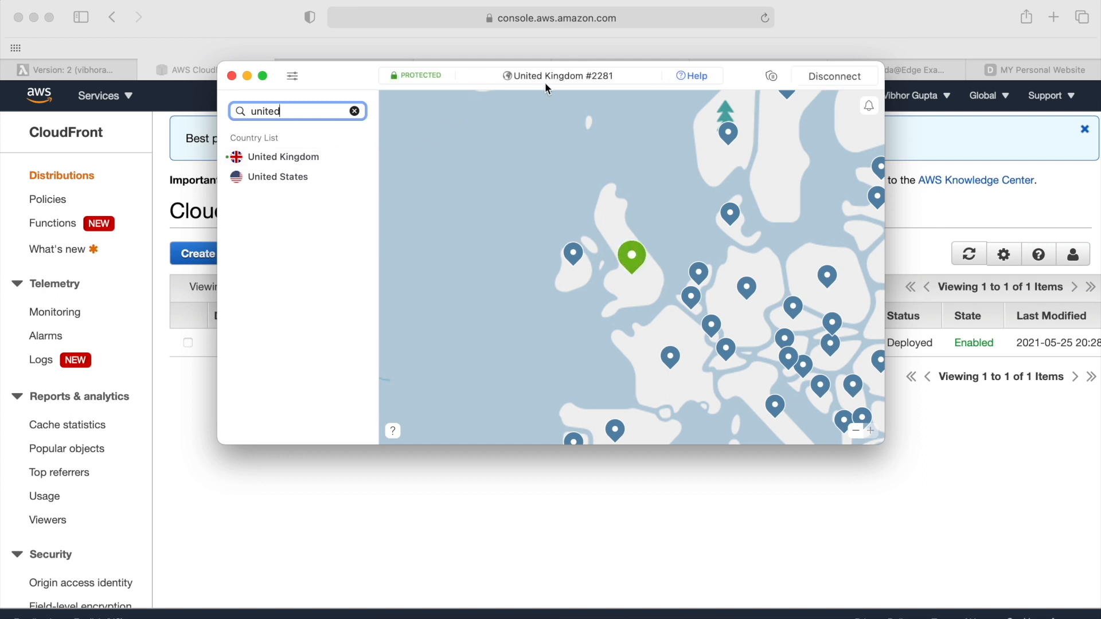
left_click(248, 75)
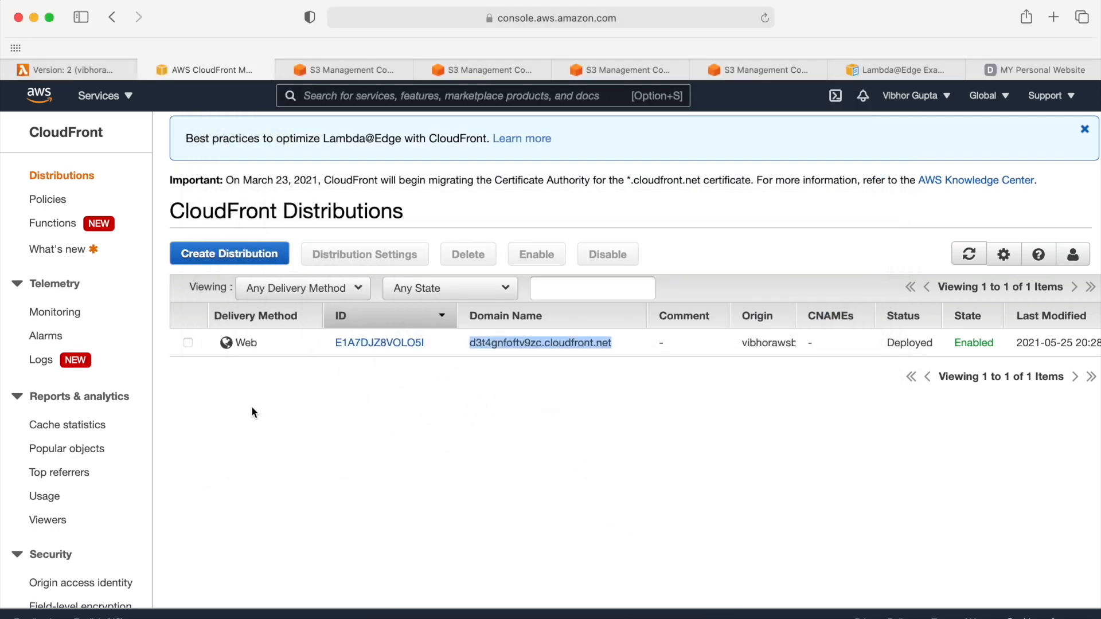
- View the CloudFront site in a new private window over the United Kingdom connection, closing the window when done
key("super+shift+n")
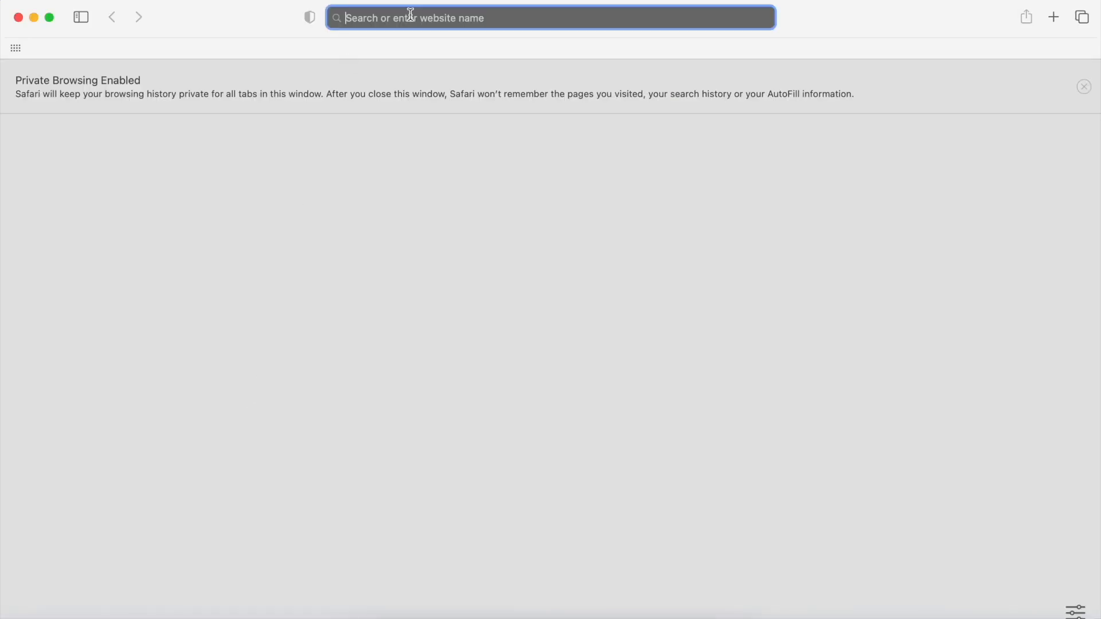
key("super+v")
key("Return")
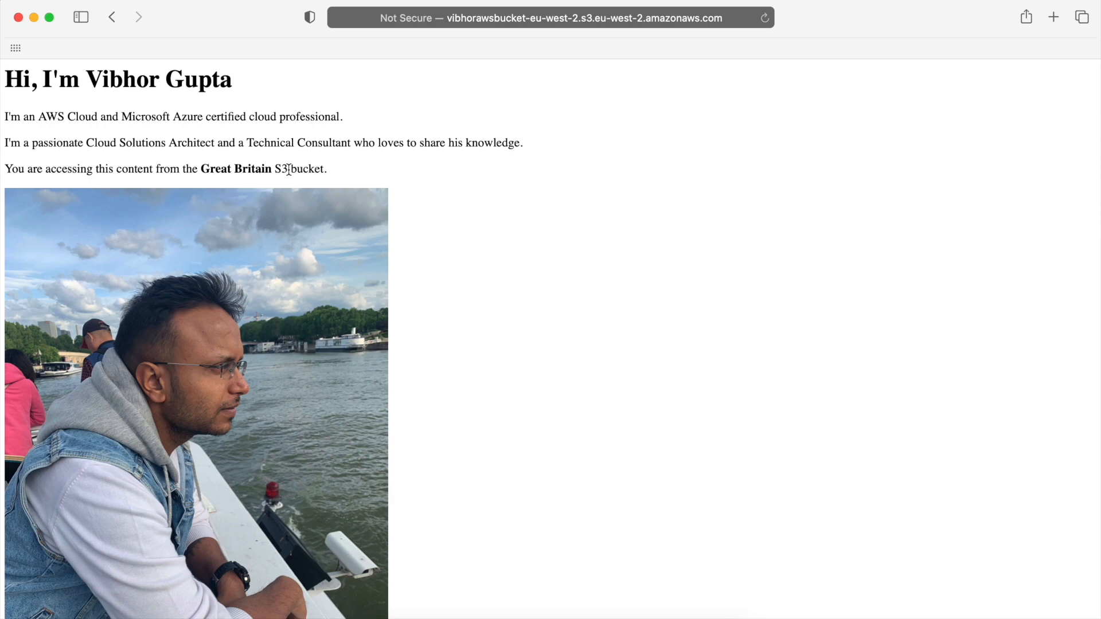
left_click(18, 18)
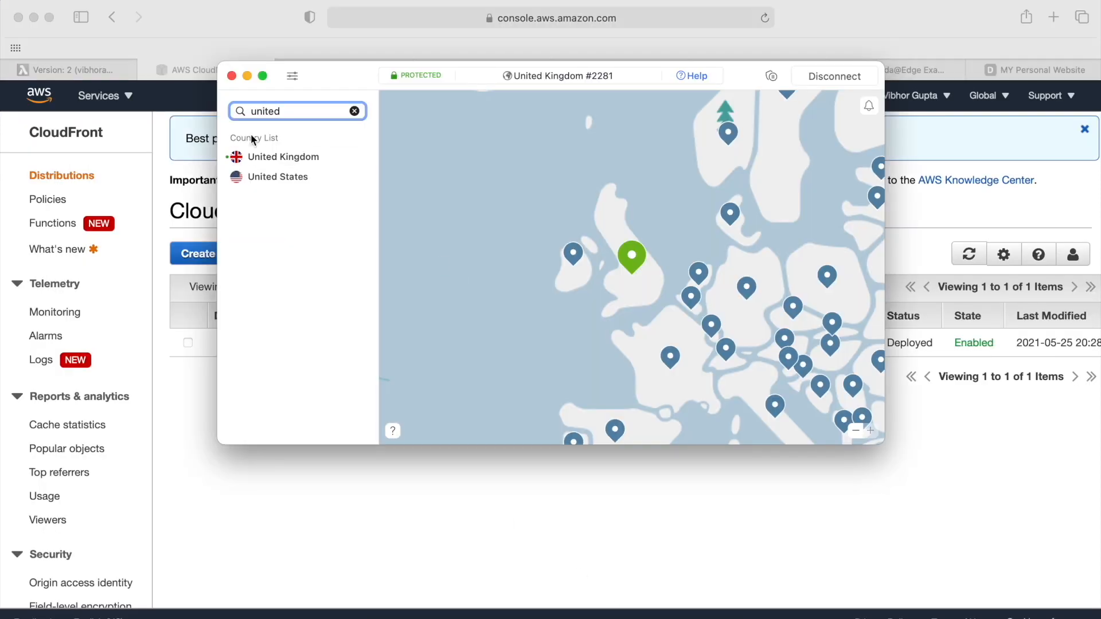
- Search for "france" in the VPN app, switch the connection to France and return to the browser
left_click(355, 111)
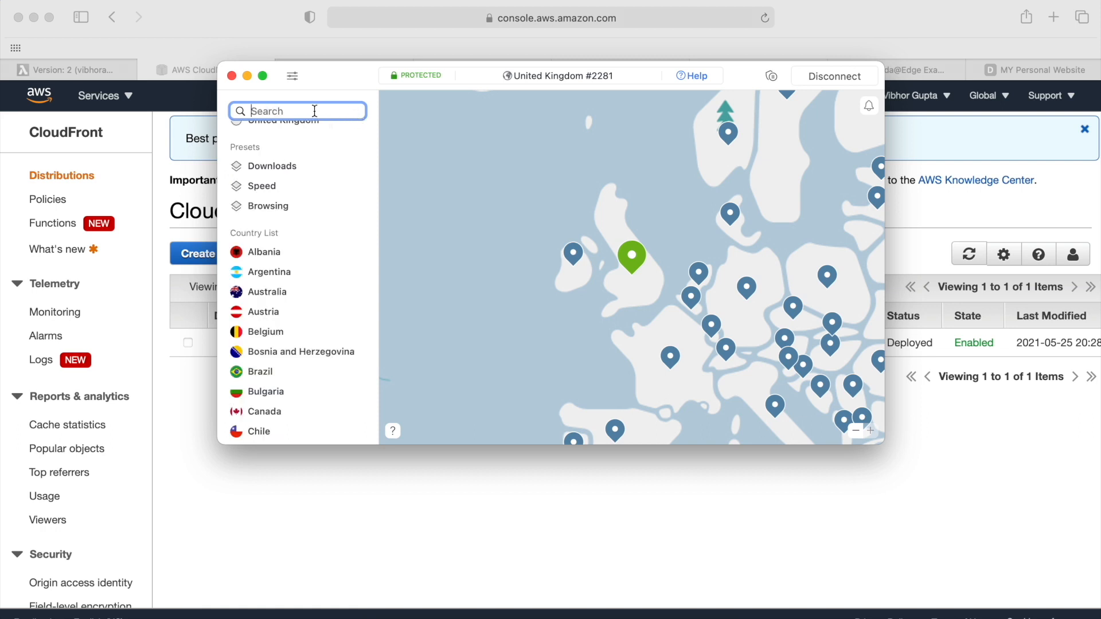
type("france")
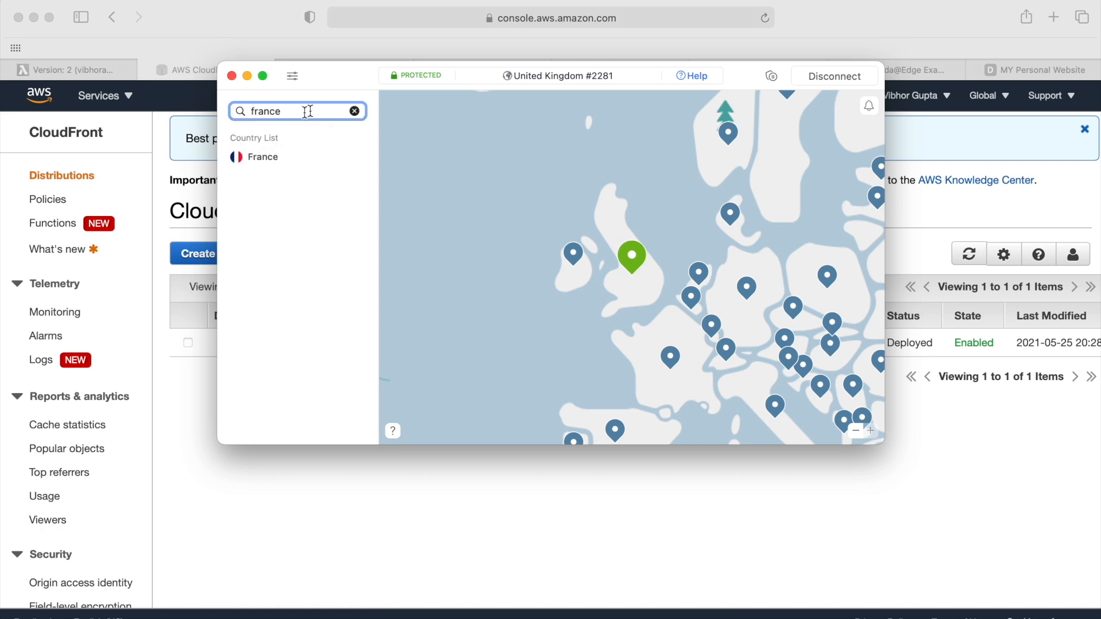
left_click(262, 157)
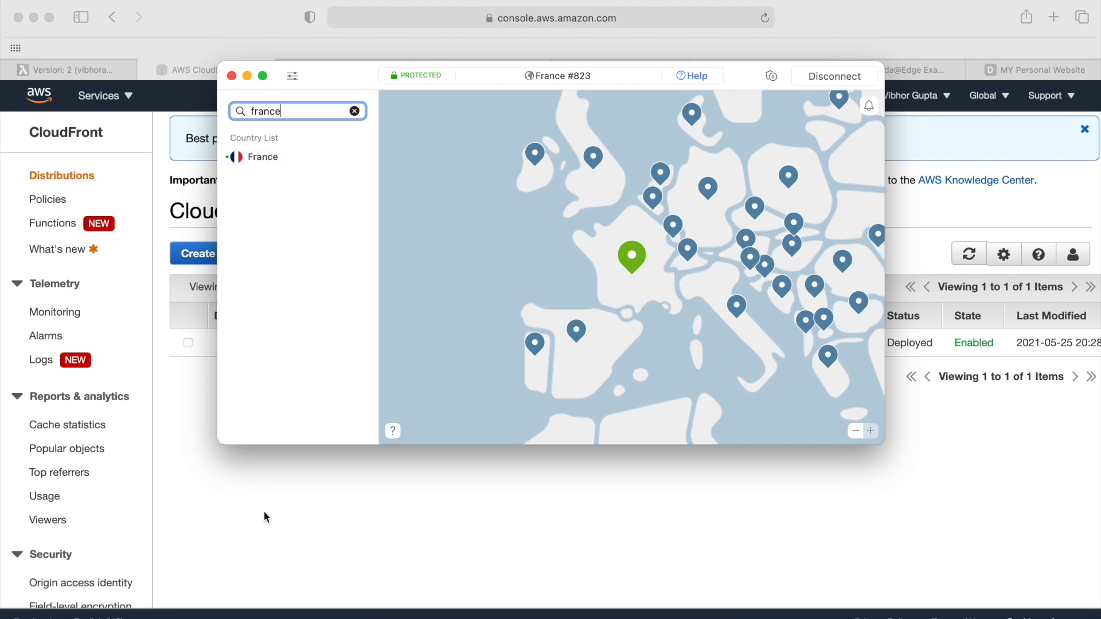
left_click(263, 510)
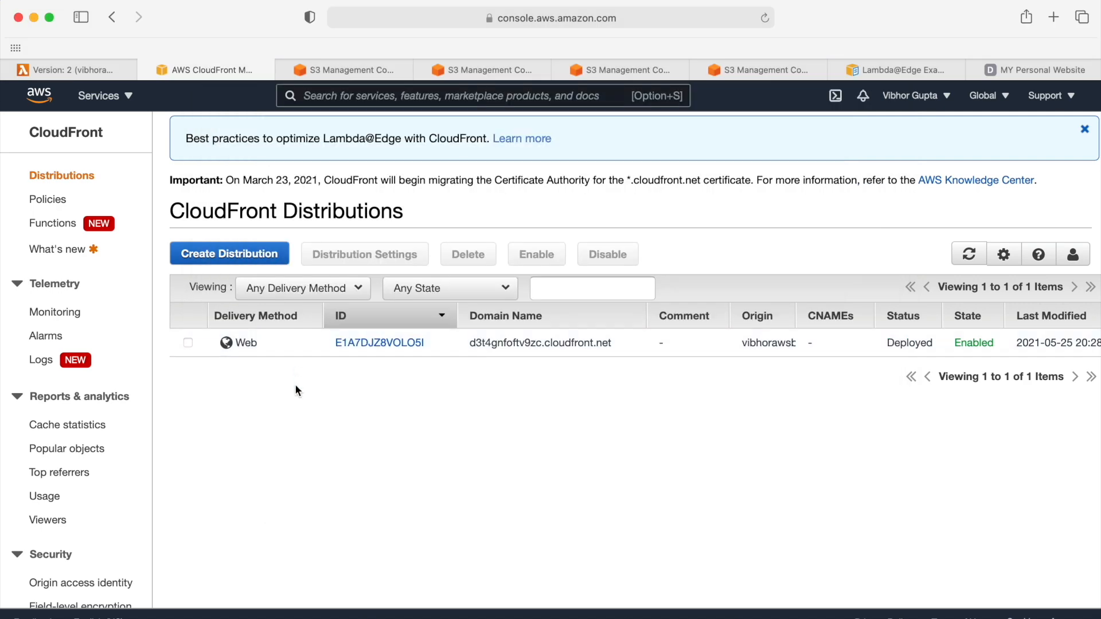
- View the CloudFront site in a new private window over the France connection, closing the window when done
key("super+shift+n")
key("super+v")
key("Return")
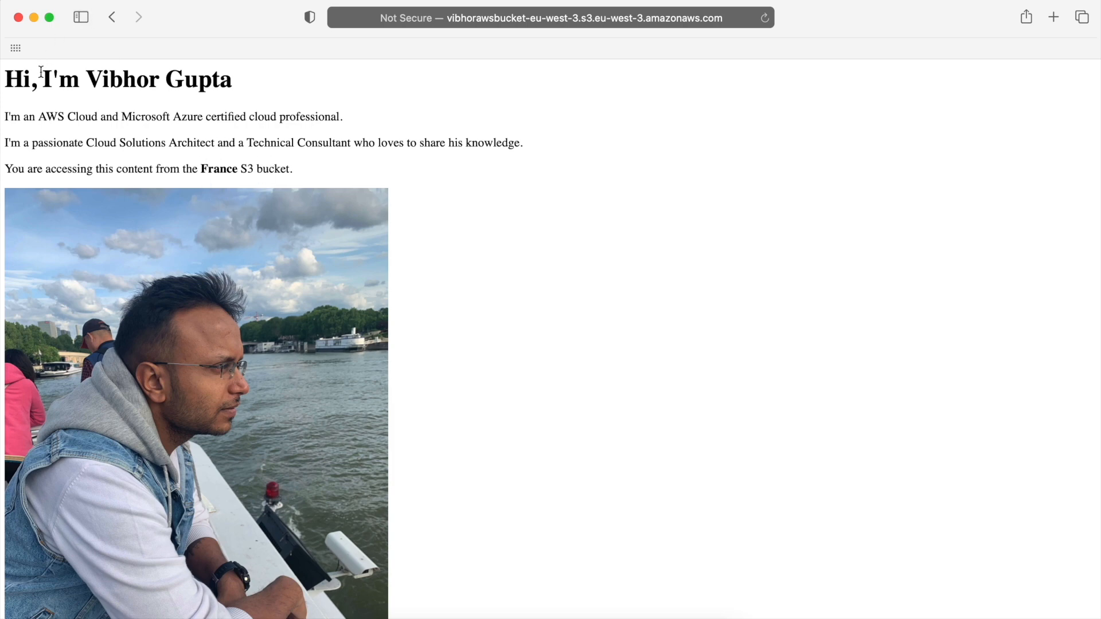
left_click(19, 19)
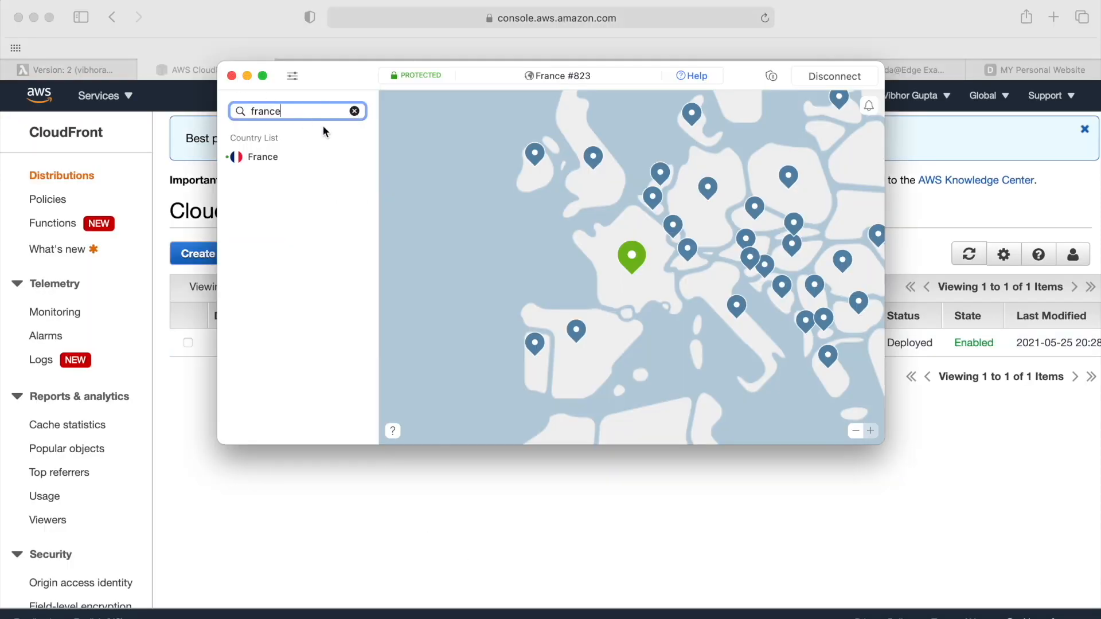
- Search for "germany" in the VPN app, switch the connection to Germany and close the app window
left_click(355, 111)
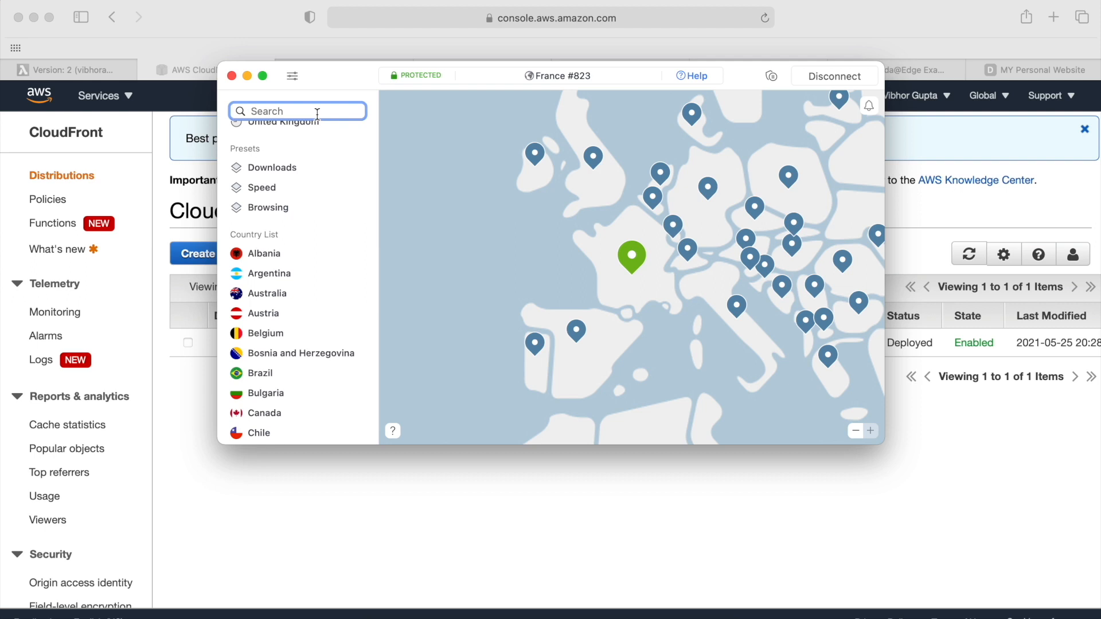
type("germany")
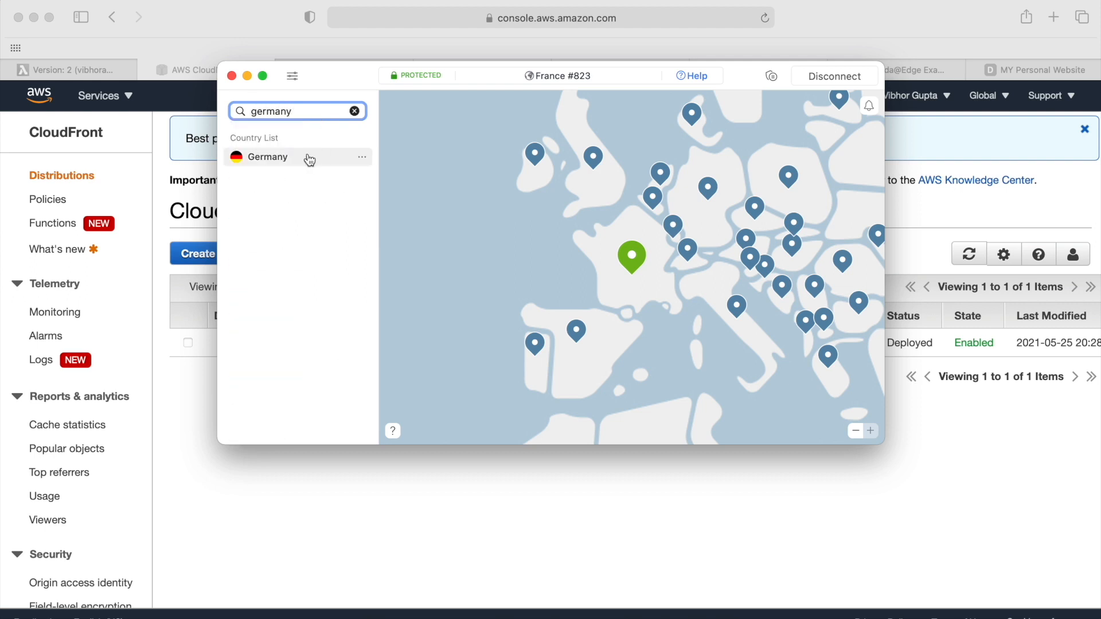
left_click(282, 158)
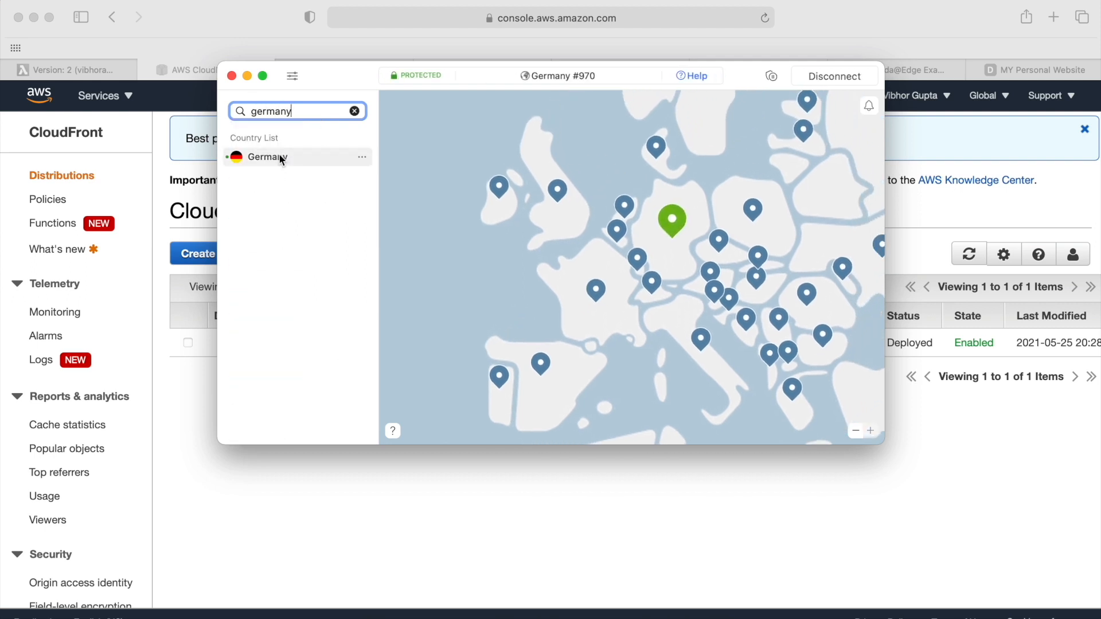
left_click(231, 75)
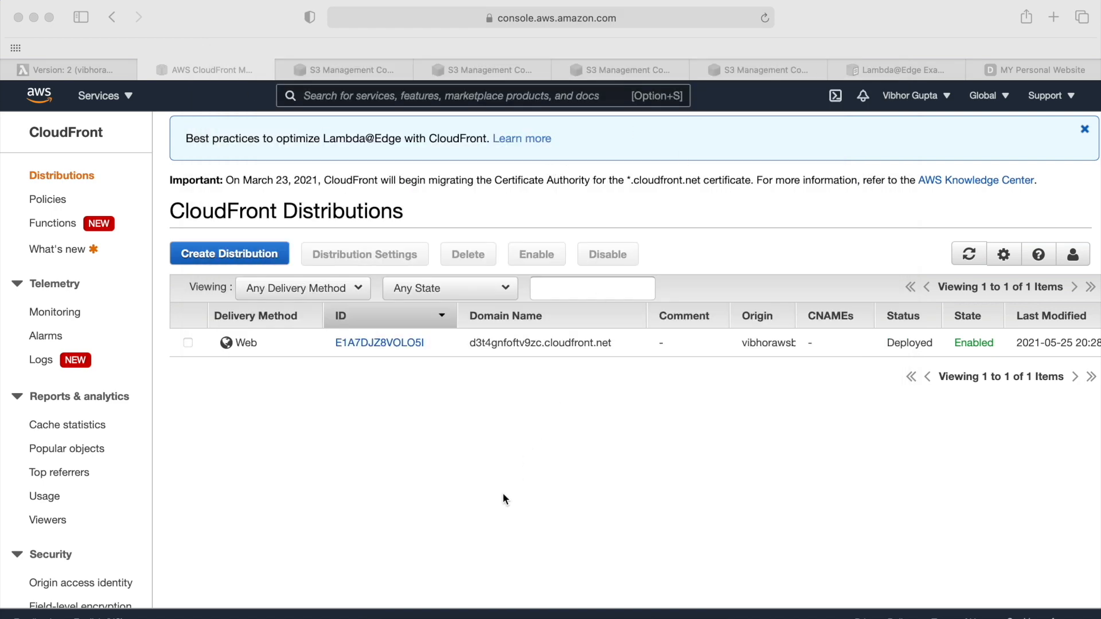
- Load d3t4gnfoftv9zc.cloudfront.net in a new private browser window over the Germany connection
key("super+shift+n")
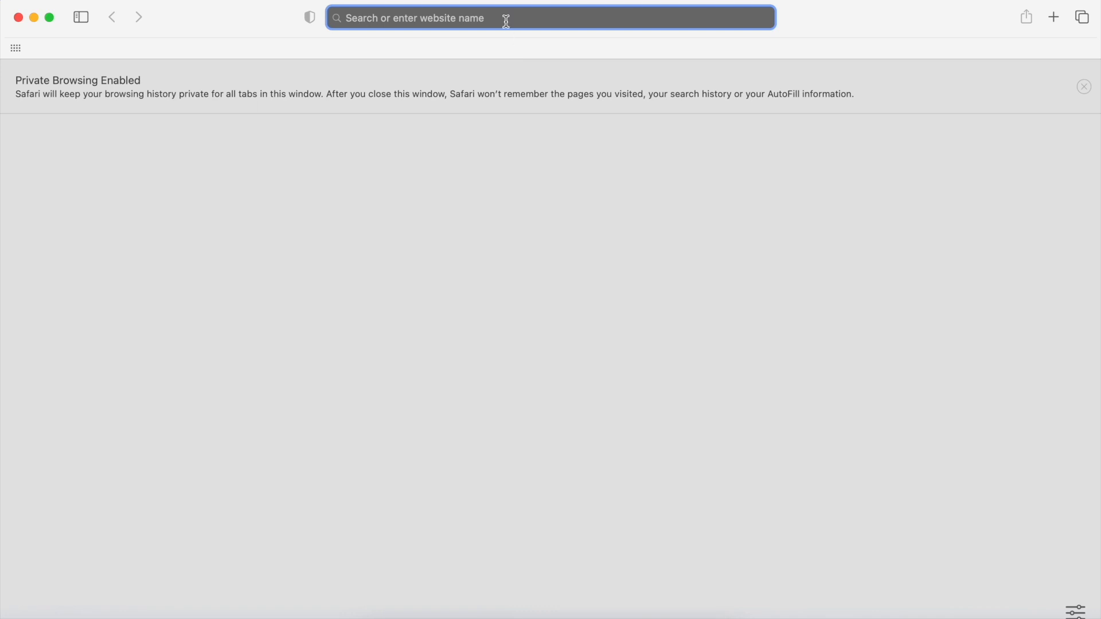
type("d3t4gnfoftv9zc.cloudfront.net")
key("Return")
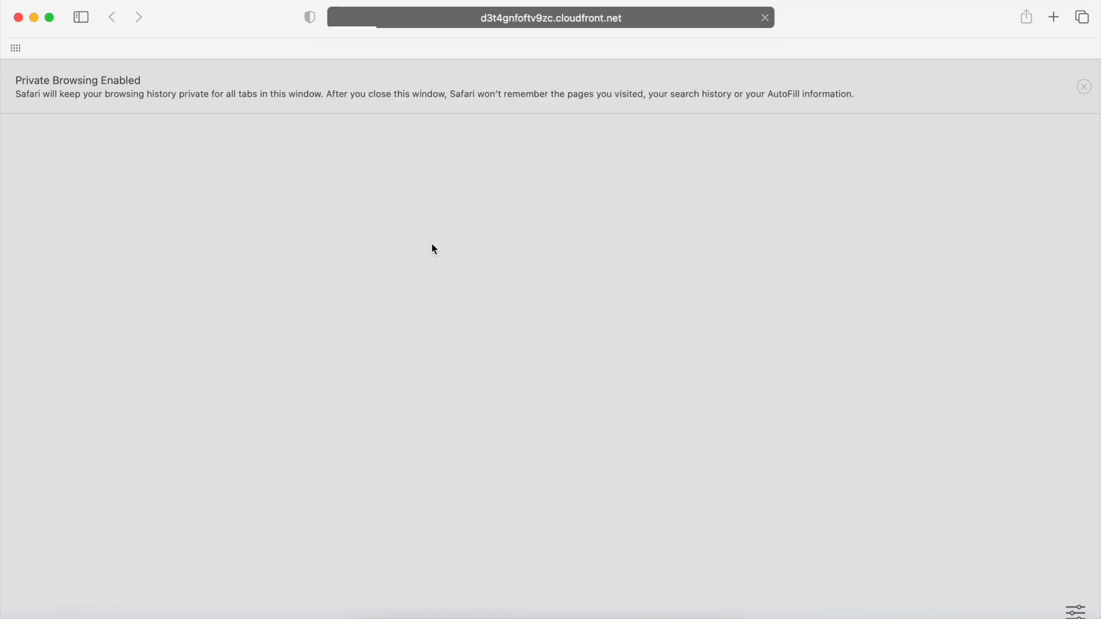